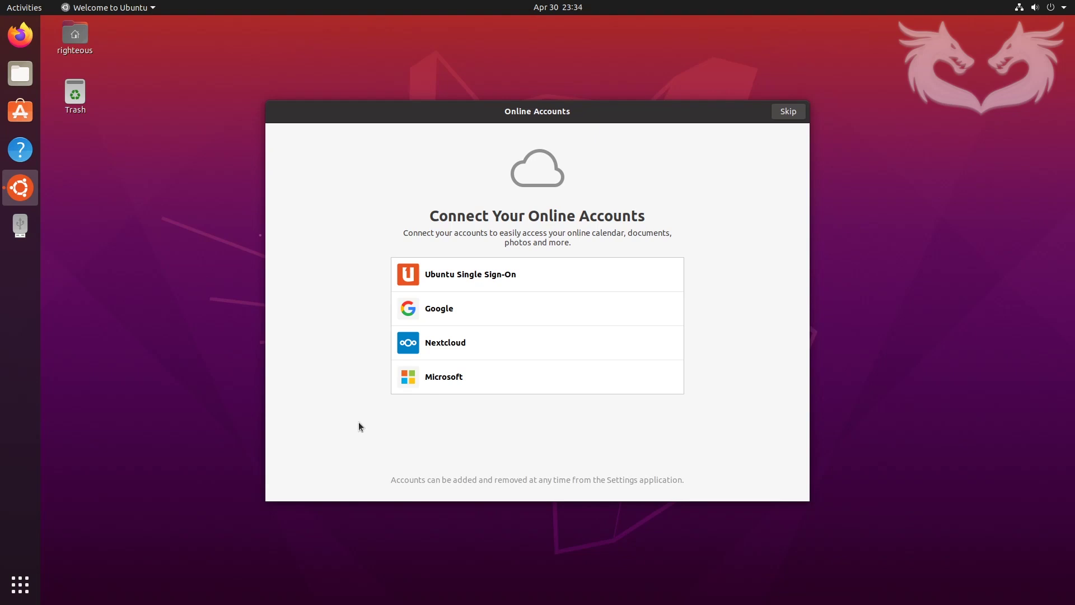
- Finish the welcome setup without online accounts, Livepatch or sending system info, and dismiss the software update offer
{"action": "left_click", "coordinate": [787, 114]}
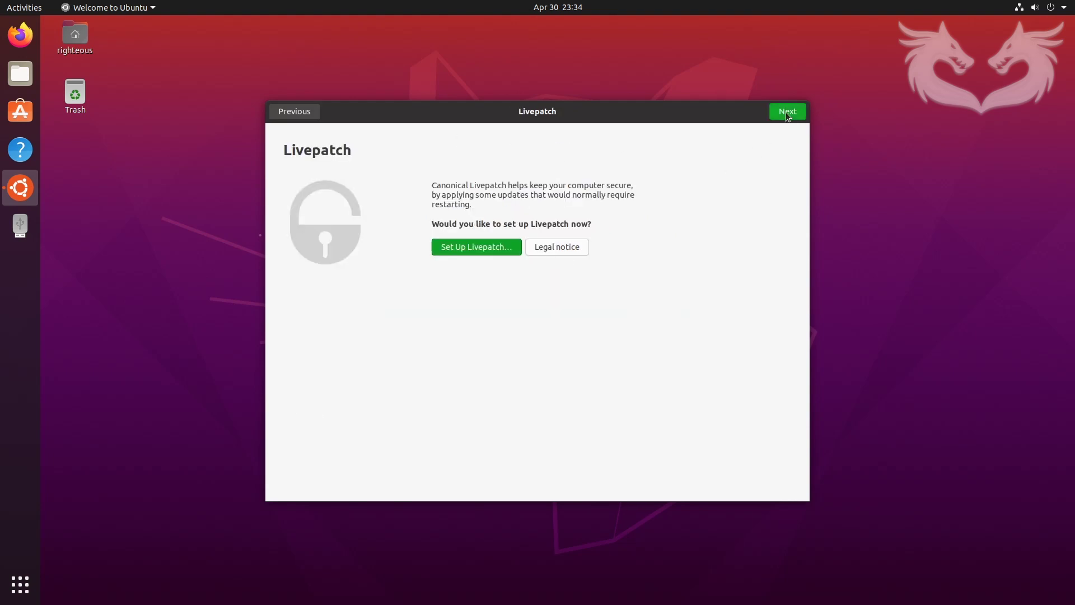
{"action": "left_click", "coordinate": [787, 112]}
{"action": "left_click", "coordinate": [439, 297]}
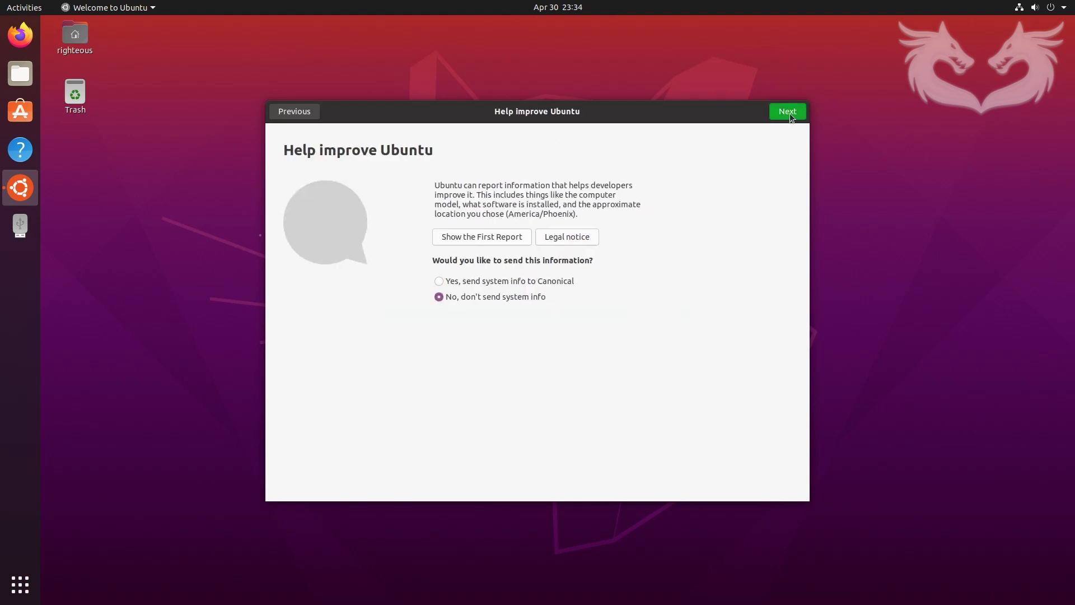
{"action": "left_click", "coordinate": [791, 114]}
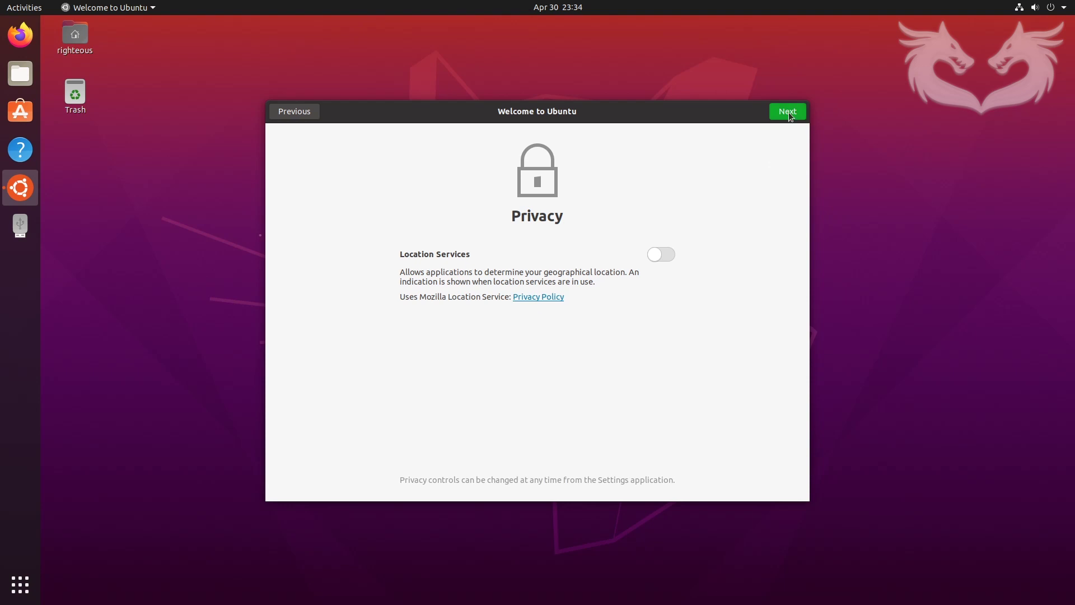
{"action": "left_click", "coordinate": [791, 115]}
{"action": "left_click", "coordinate": [793, 114]}
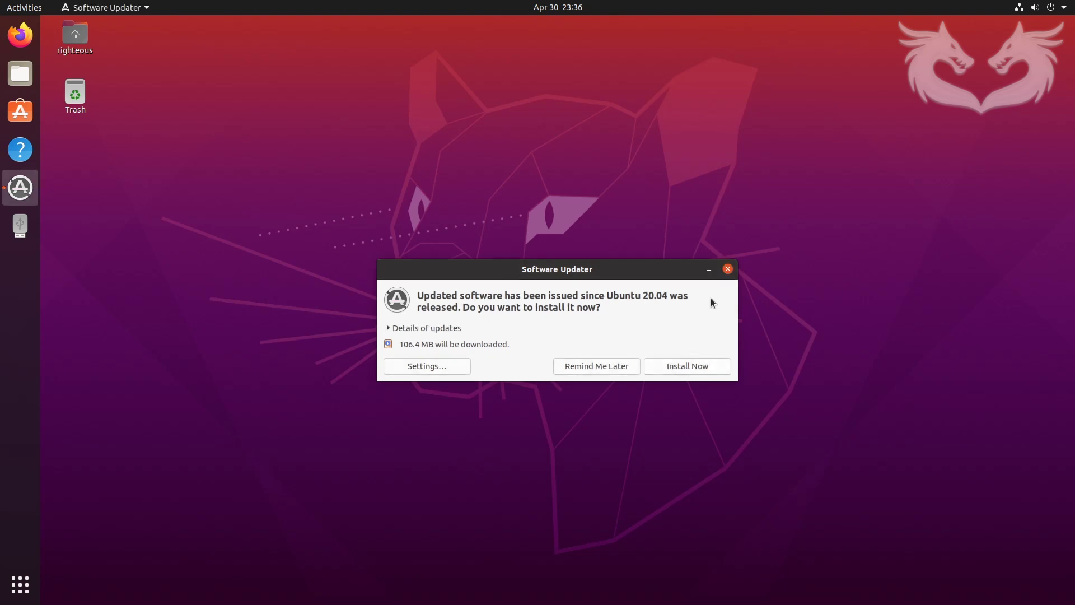
{"action": "left_click", "coordinate": [727, 268]}
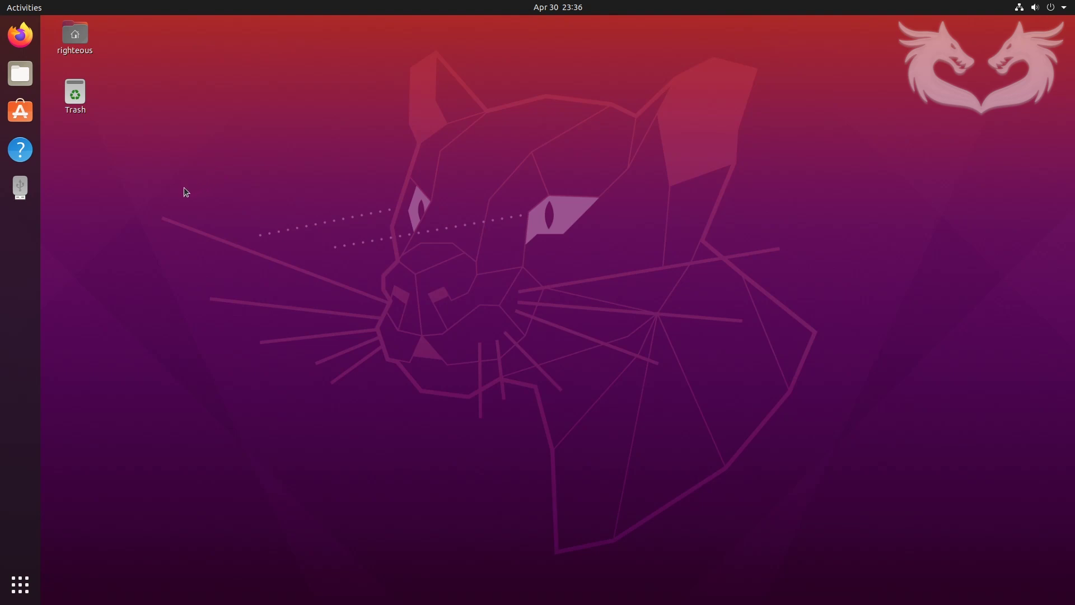
- Search Ubuntu Software for "tweak" to check whether Tweaks is installed, and close the store
{"action": "left_click", "coordinate": [23, 111]}
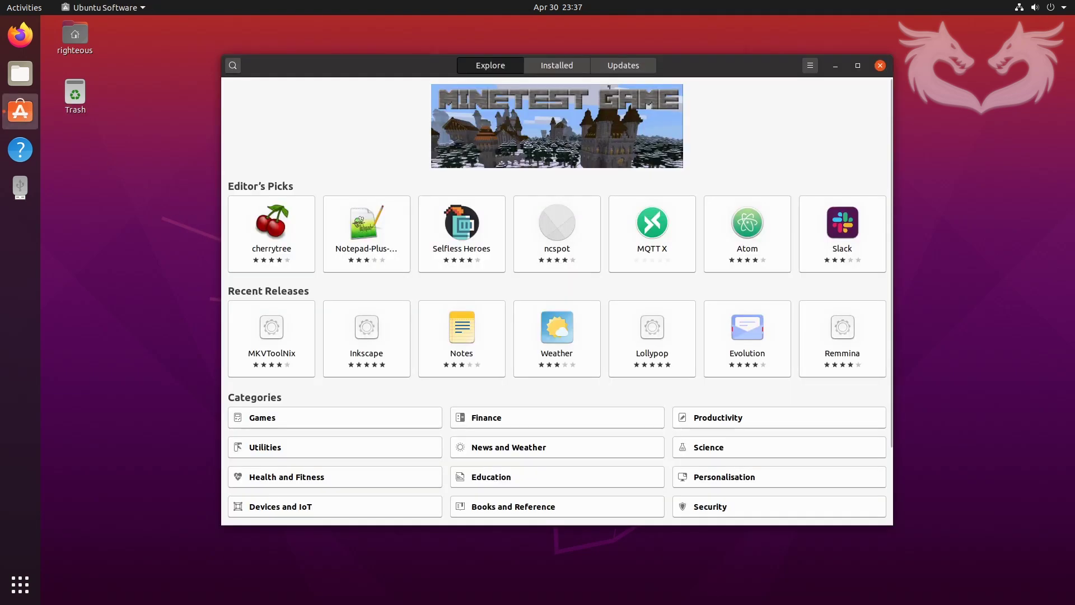
{"action": "left_click", "coordinate": [233, 66]}
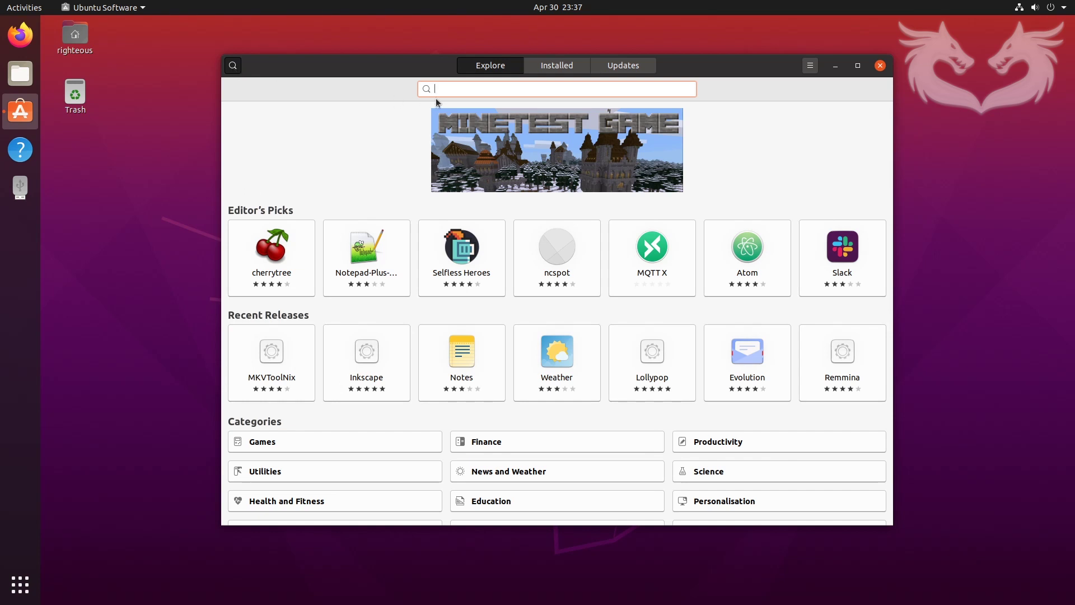
{"action": "type", "text": "tweak"}
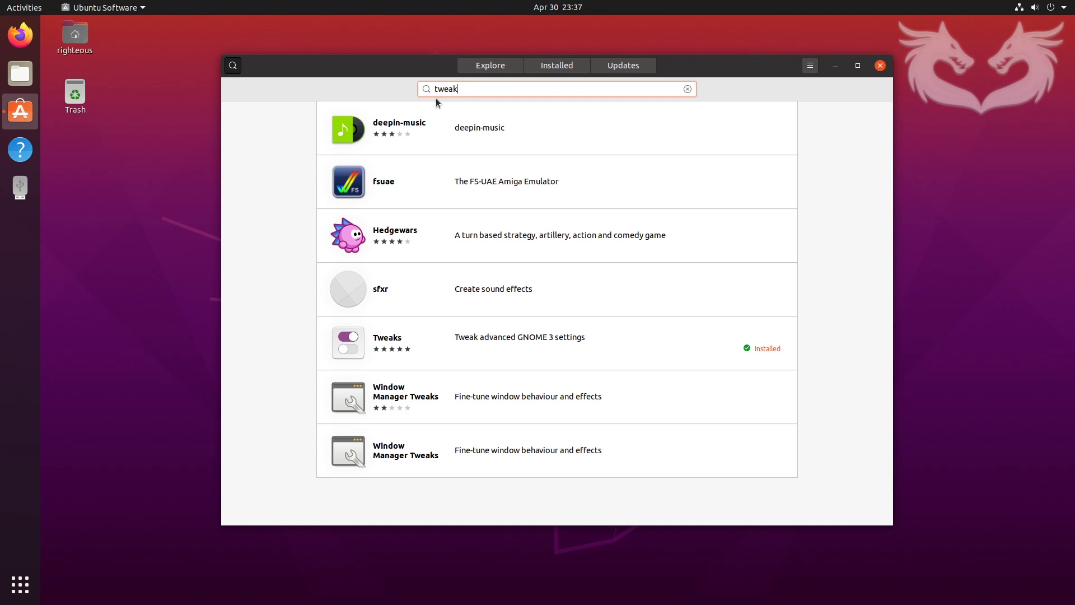
{"action": "key", "text": "BackSpace"}
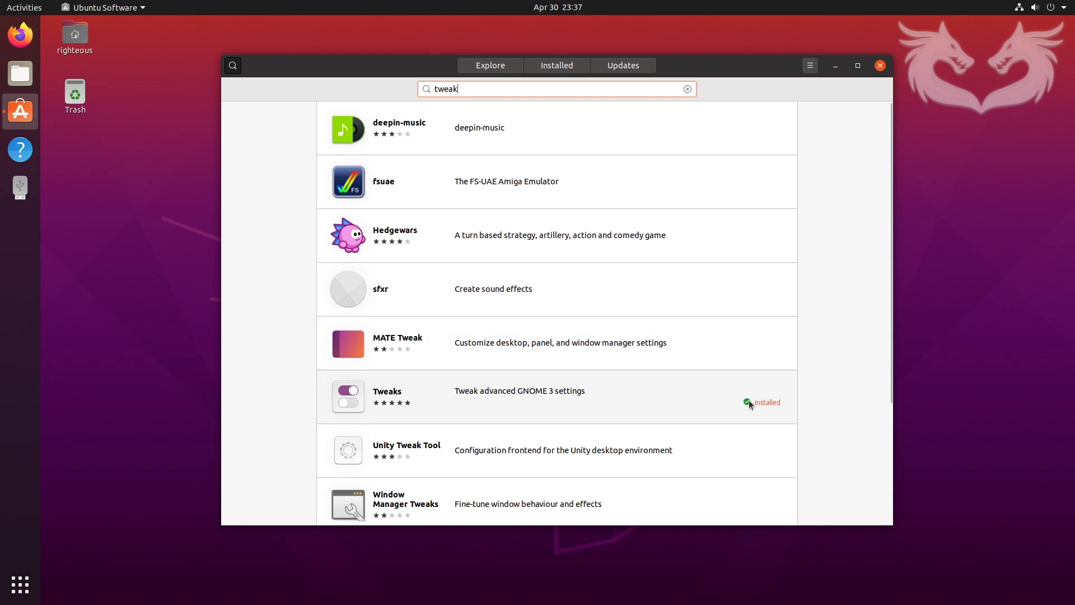
{"action": "left_click", "coordinate": [880, 66]}
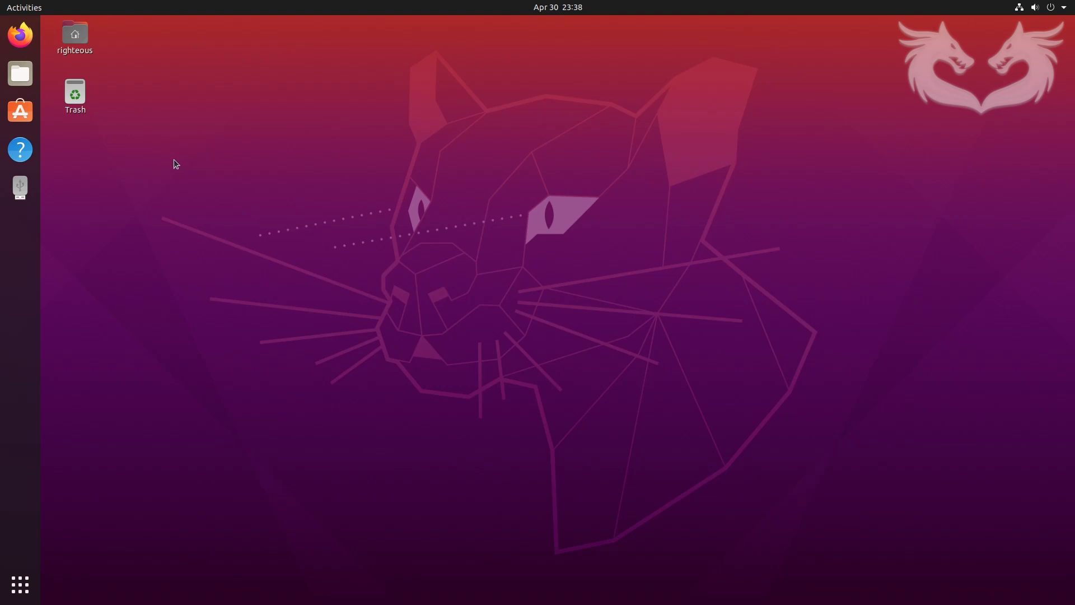
- Launch Tweaks, view its Extensions settings, and close it
{"action": "key", "text": "super"}
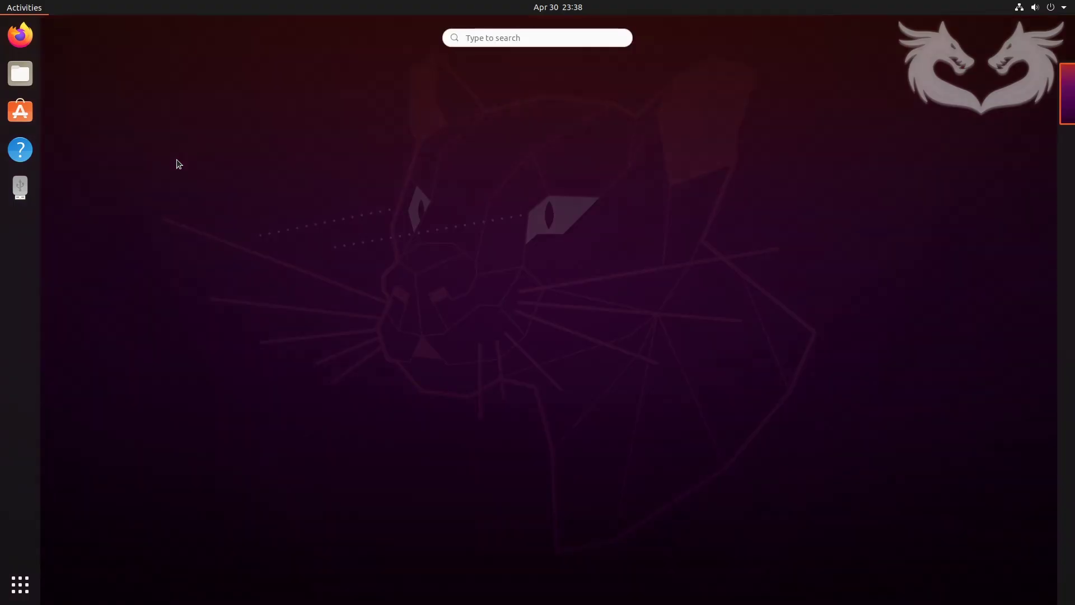
{"action": "type", "text": "tw"}
{"action": "key", "text": "Return"}
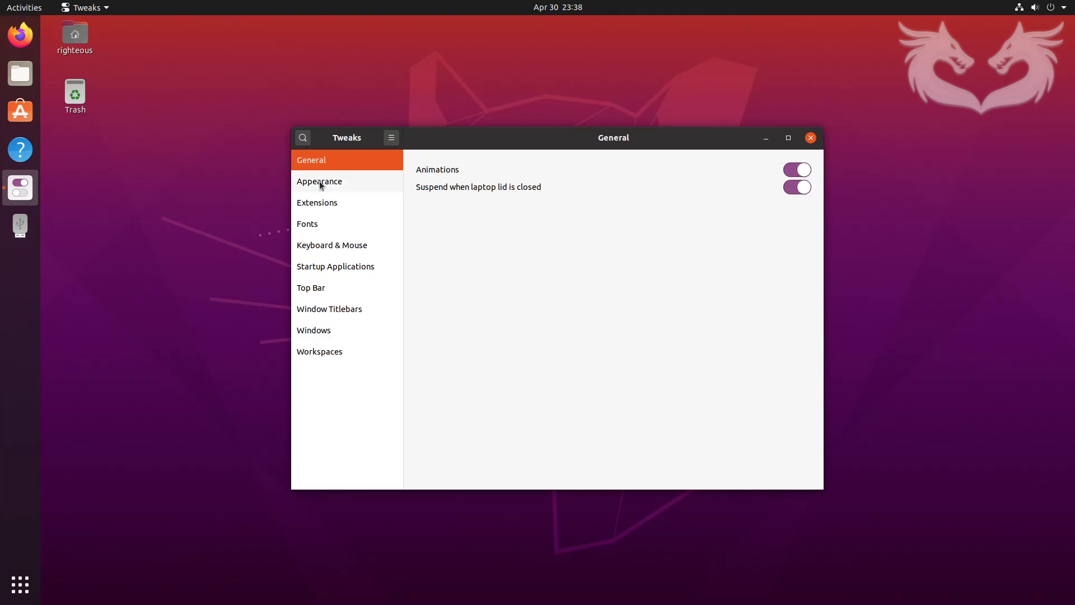
{"action": "left_click", "coordinate": [321, 206]}
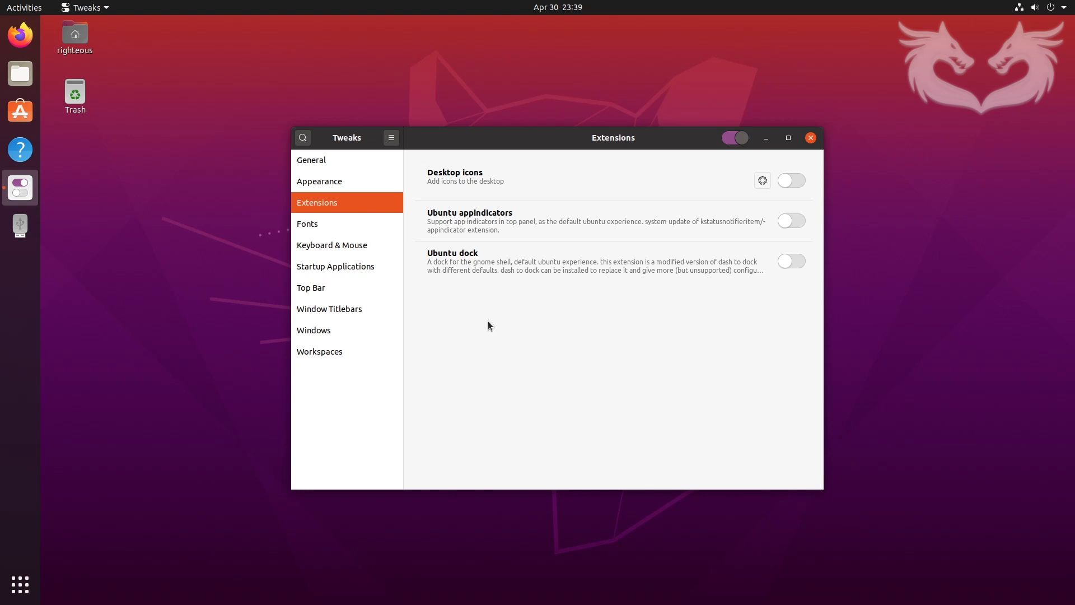
{"action": "left_click", "coordinate": [810, 137]}
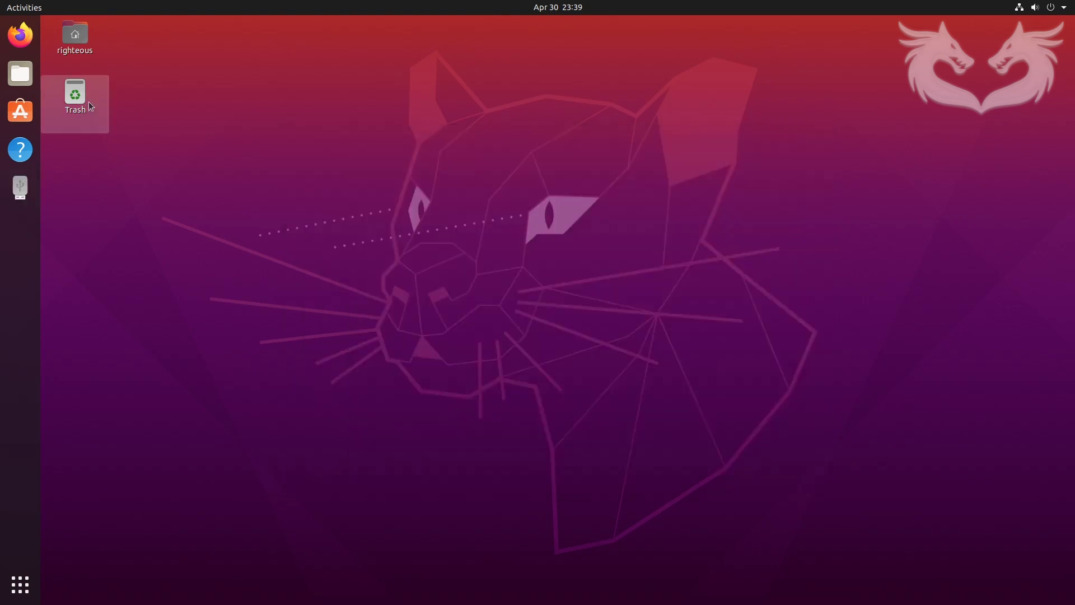
- Switch to Firefox, search the web for "dash to panel", and open its GNOME Shell Extensions page
{"action": "left_click", "coordinate": [20, 35]}
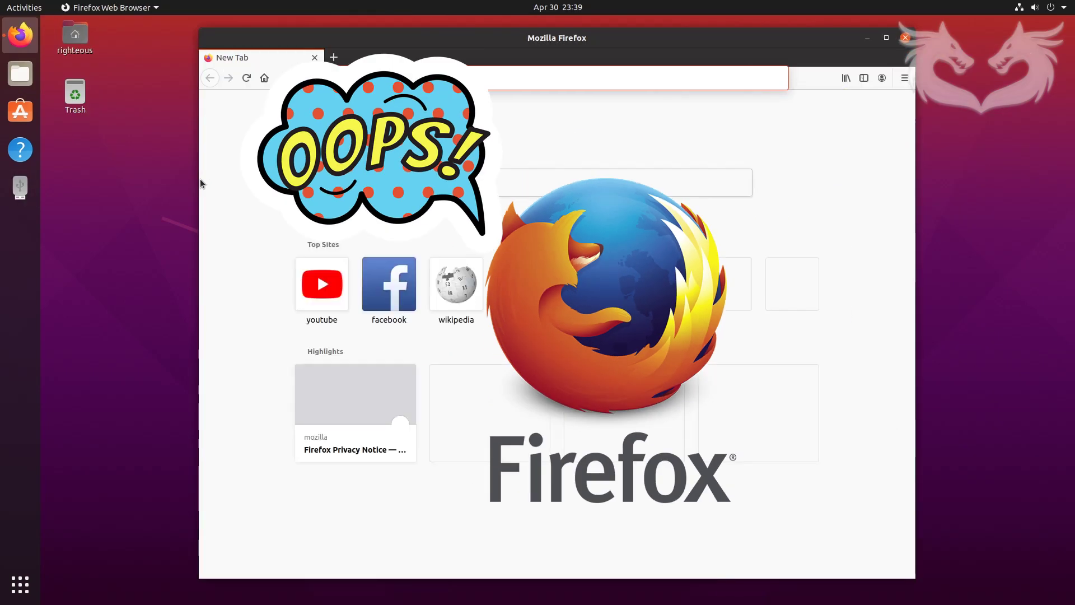
{"action": "left_click", "coordinate": [428, 78]}
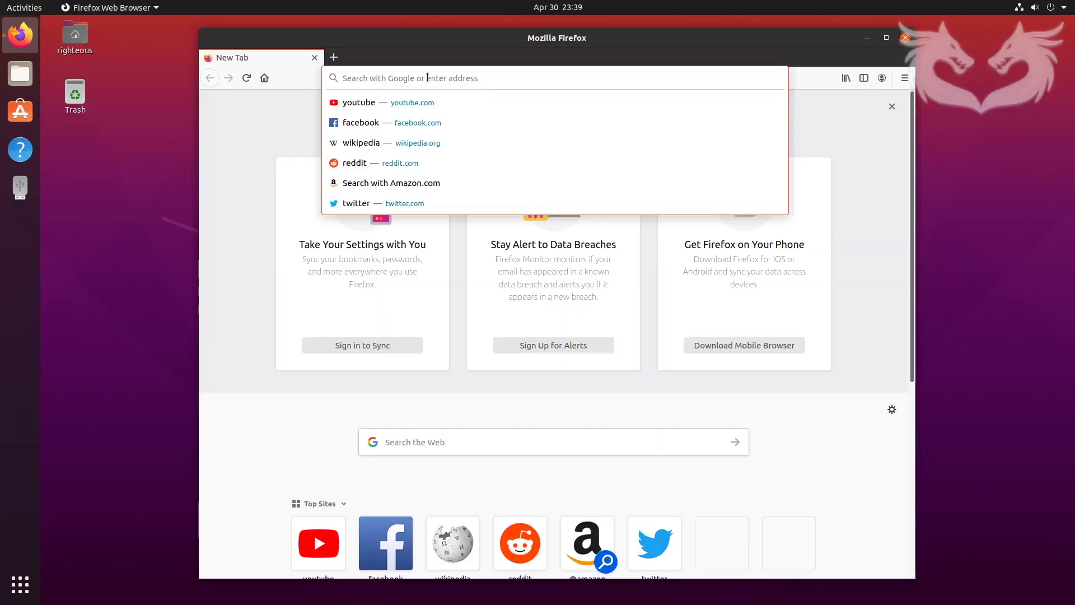
{"action": "type", "text": "dash"}
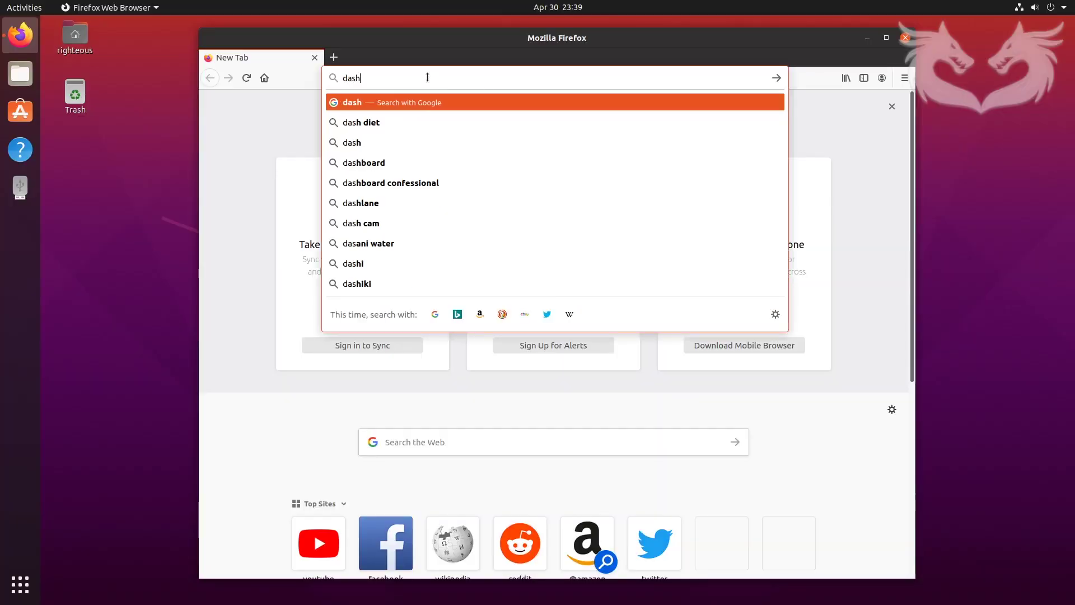
{"action": "type", "text": " to panel"}
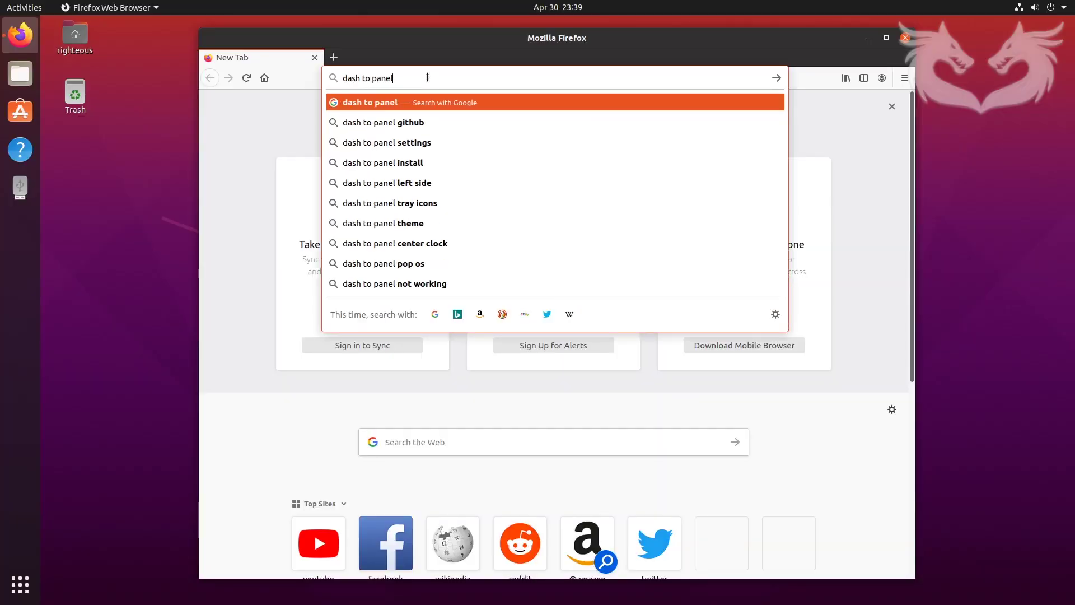
{"action": "key", "text": "Return"}
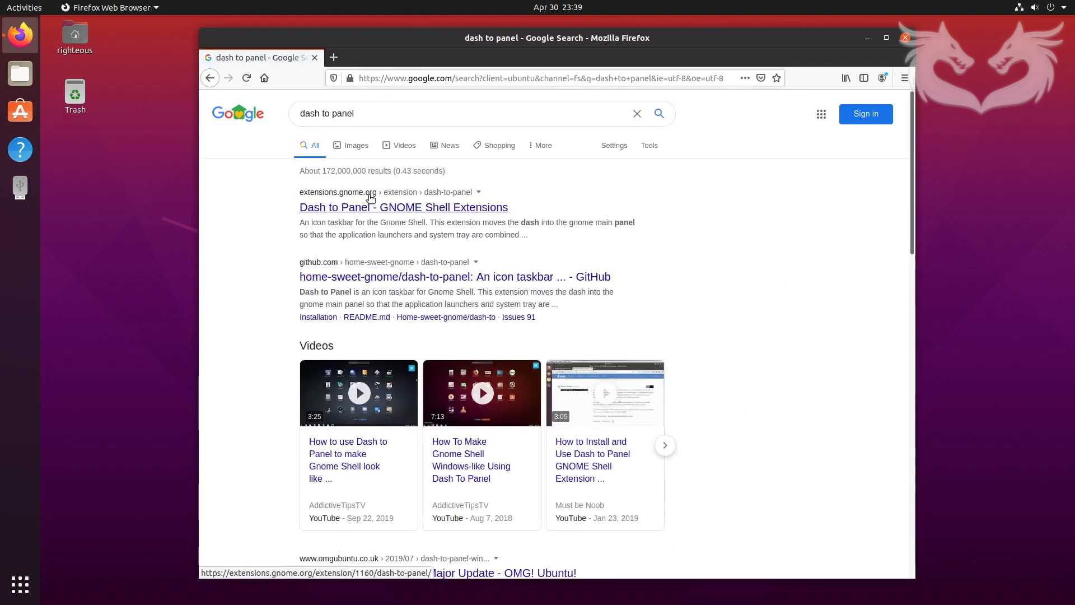
{"action": "left_click", "coordinate": [395, 210]}
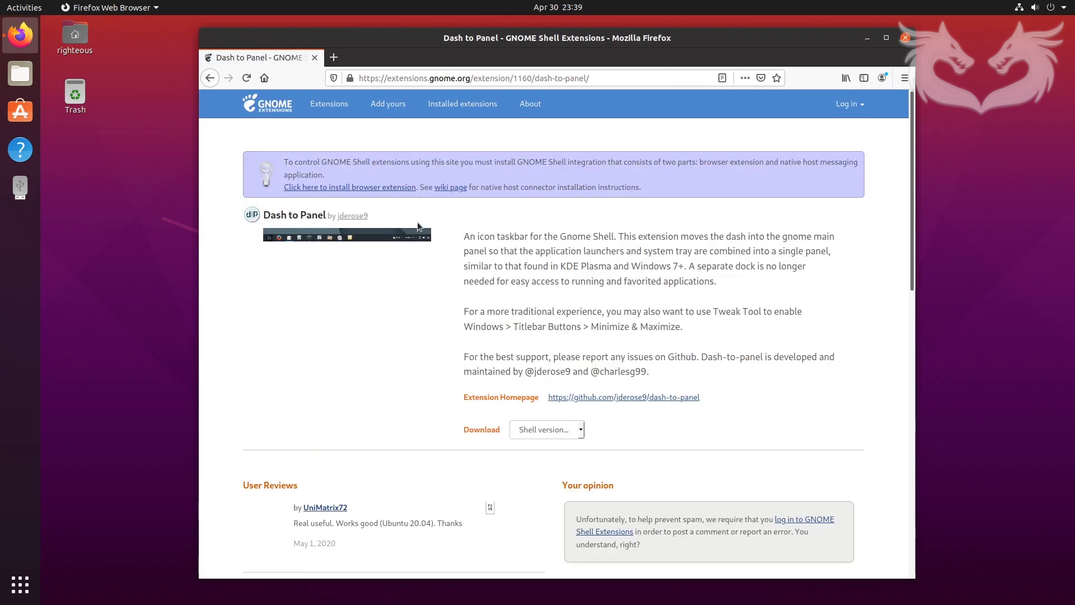
- Install the GNOME Shell integration browser add-on and open the GNOME extensions site from it
{"action": "left_click", "coordinate": [332, 188]}
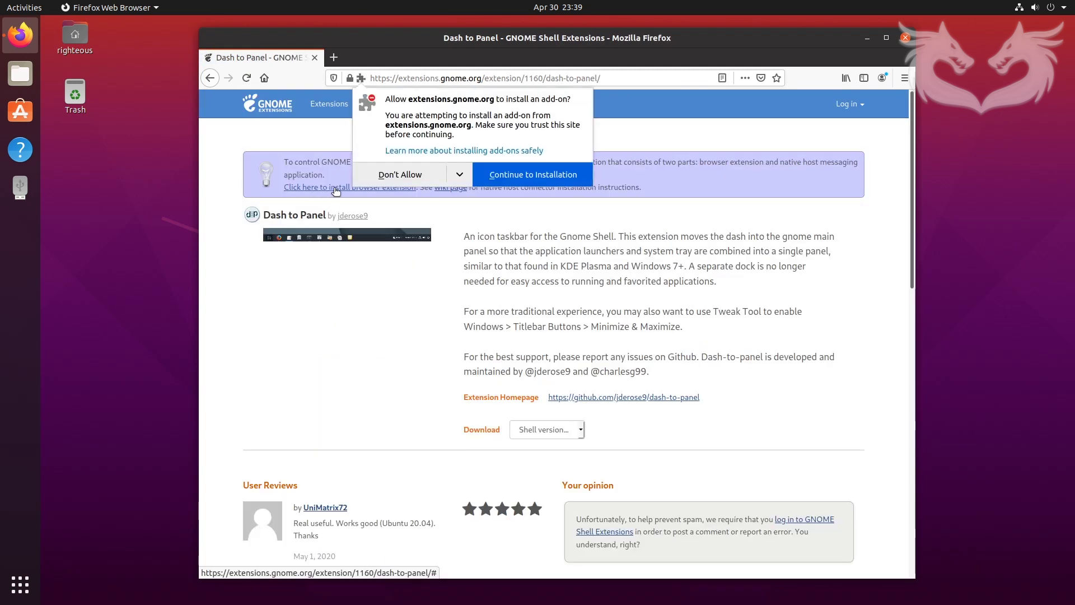
{"action": "left_click", "coordinate": [504, 179]}
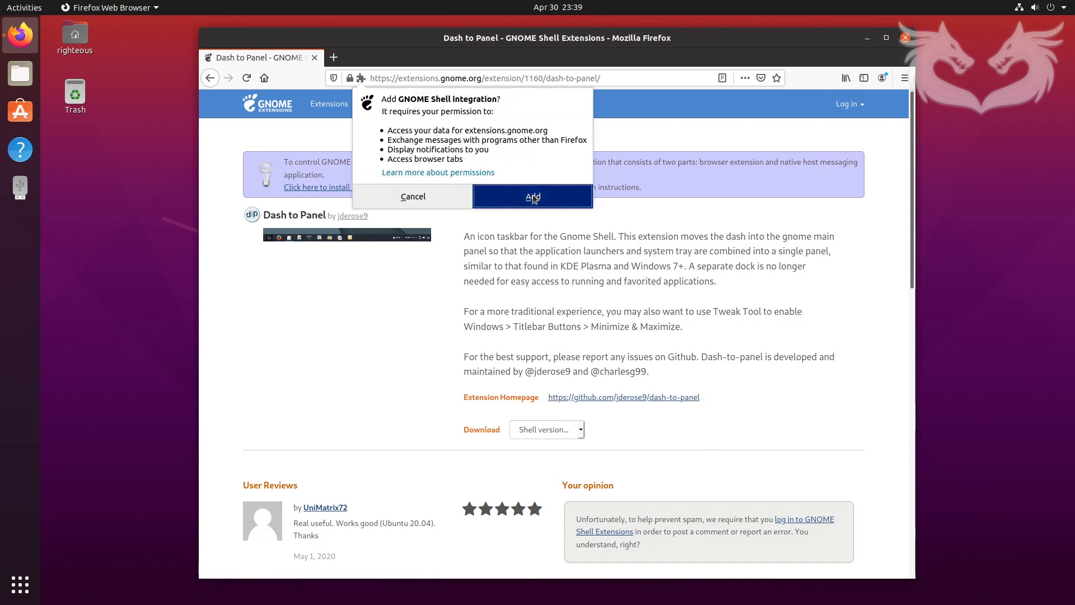
{"action": "left_click", "coordinate": [548, 199]}
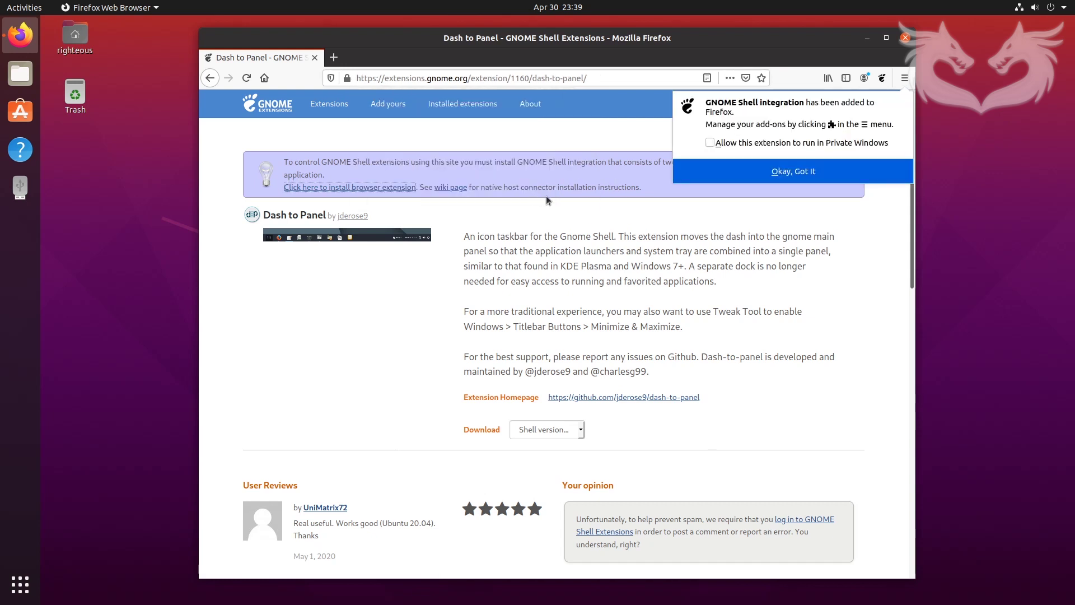
{"action": "left_click", "coordinate": [789, 171]}
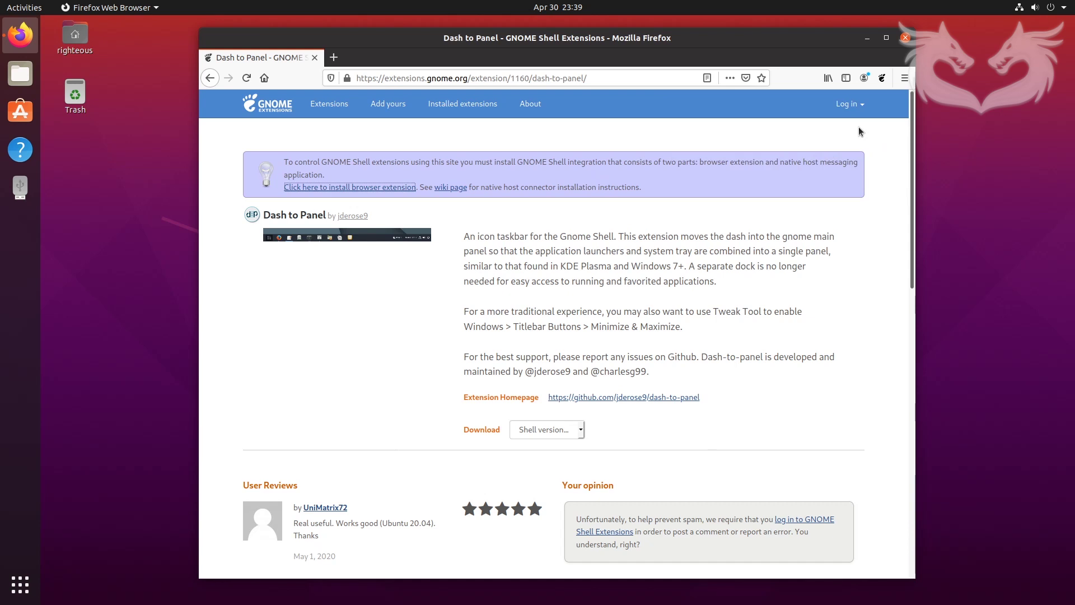
{"action": "left_click", "coordinate": [884, 79]}
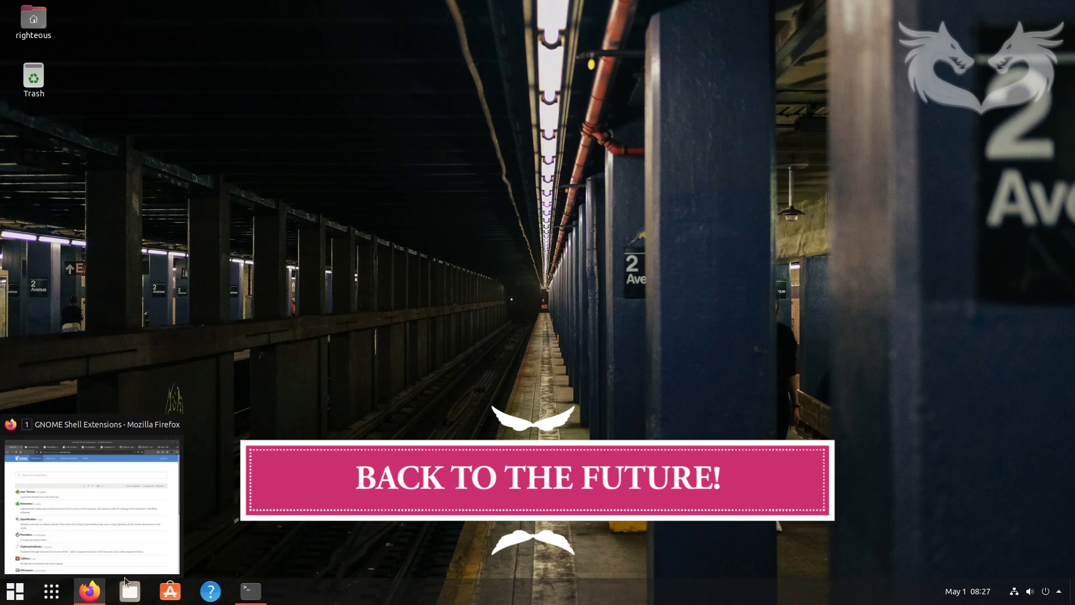
- Switch to the terminal, enlarge its text, and highlight the command "sudo apt-get install chrome-gnome-shell"
{"action": "left_click", "coordinate": [130, 563]}
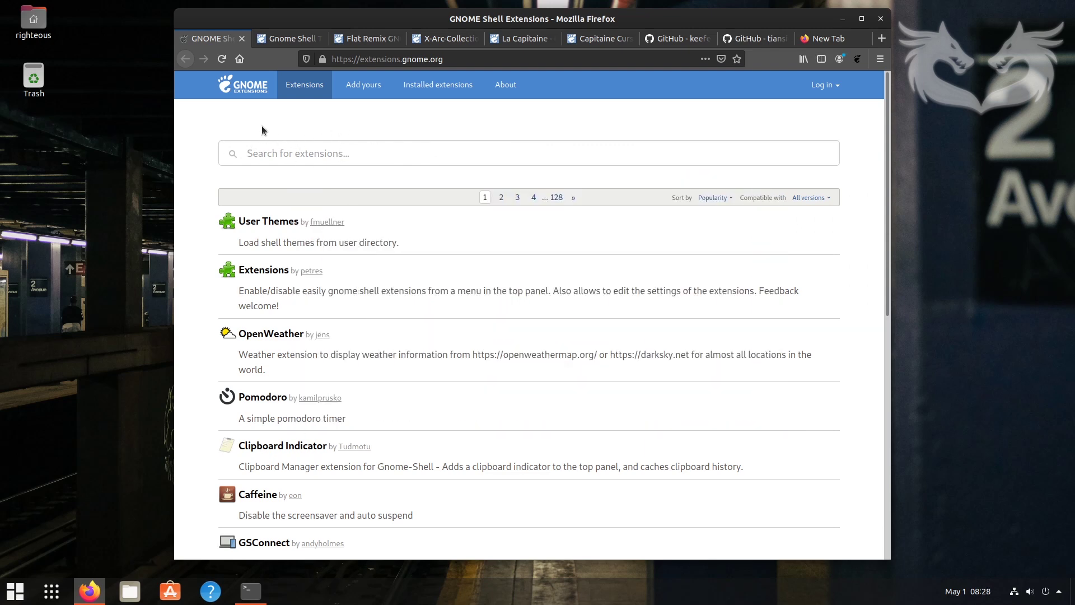
{"action": "left_click", "coordinate": [245, 599]}
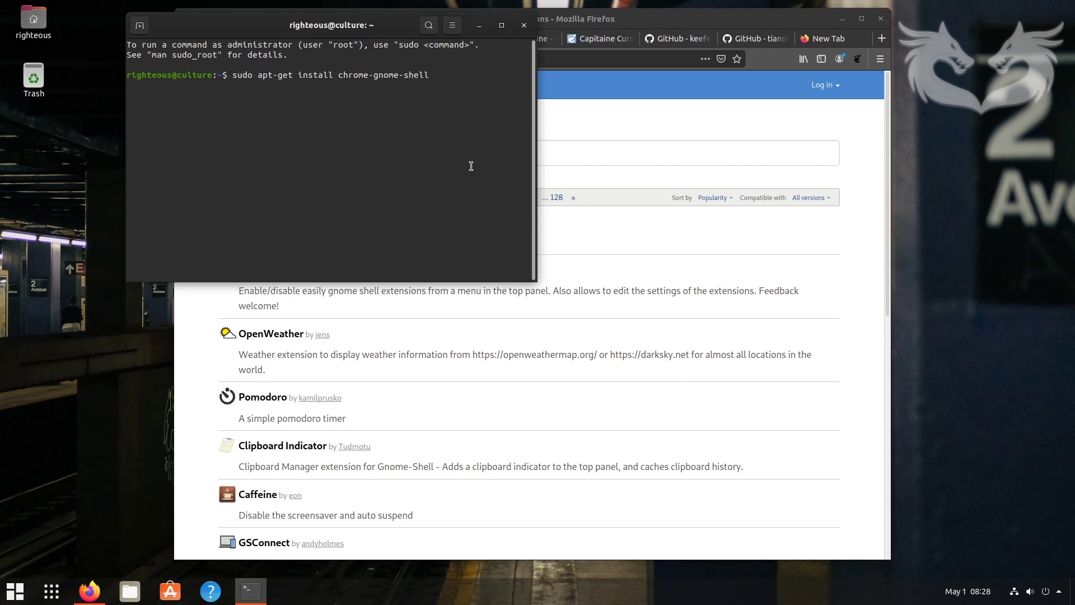
{"action": "key", "text": "ctrl+plus"}
{"action": "key", "text": "ctrl+plus"}
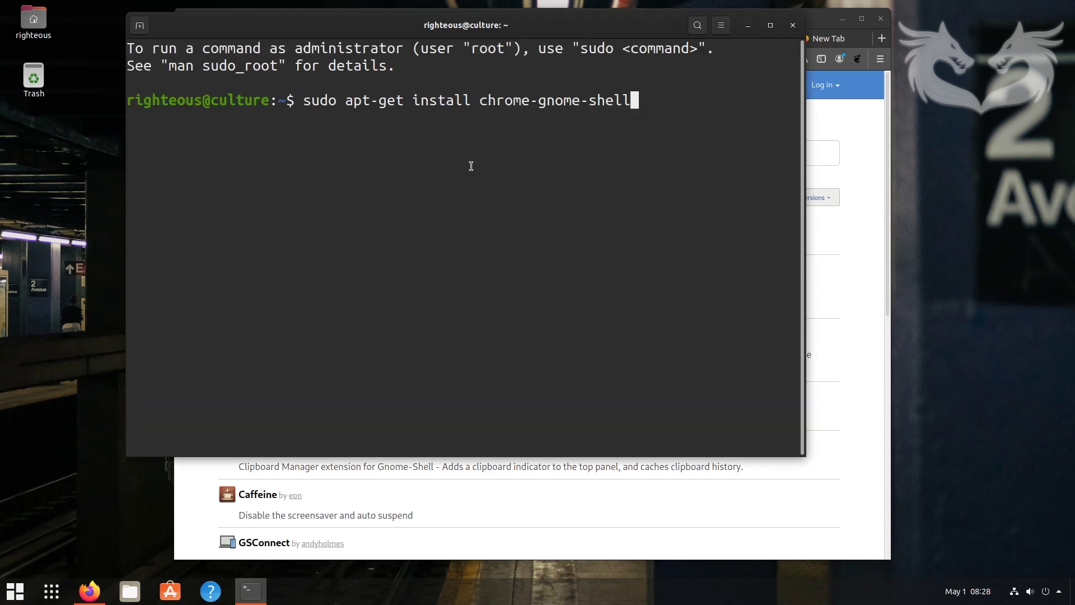
{"action": "left_click_drag", "start_coordinate": [303, 101], "coordinate": [631, 101]}
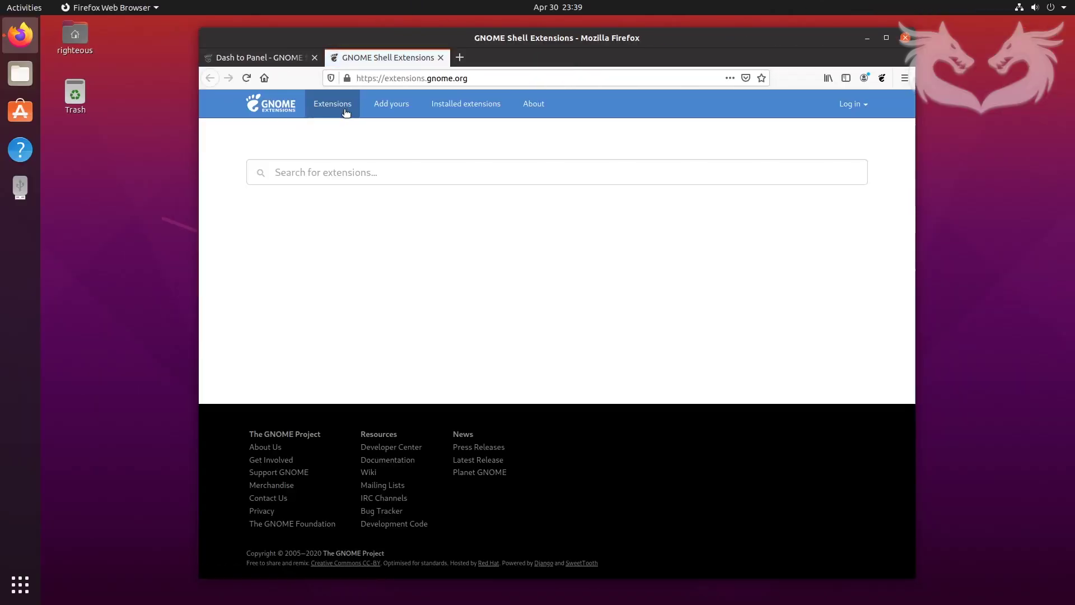
- Reload the Dash to Panel page, closing the extra GNOME Shell Extensions tab, and install the Dash to Panel extension
{"action": "left_click", "coordinate": [275, 59]}
{"action": "left_click", "coordinate": [246, 78]}
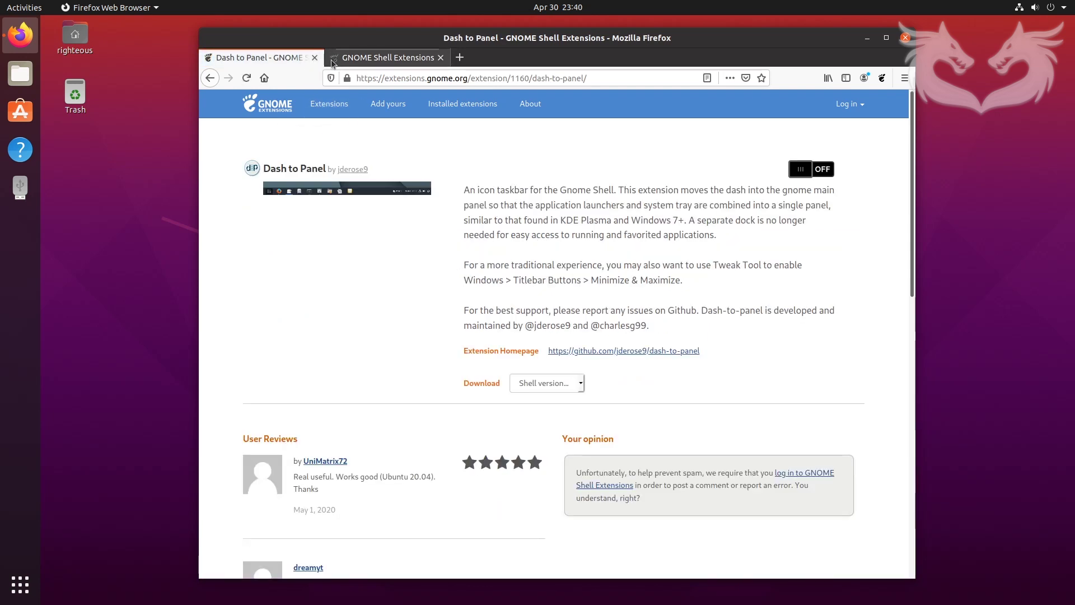
{"action": "left_click", "coordinate": [391, 58]}
{"action": "left_click", "coordinate": [441, 58]}
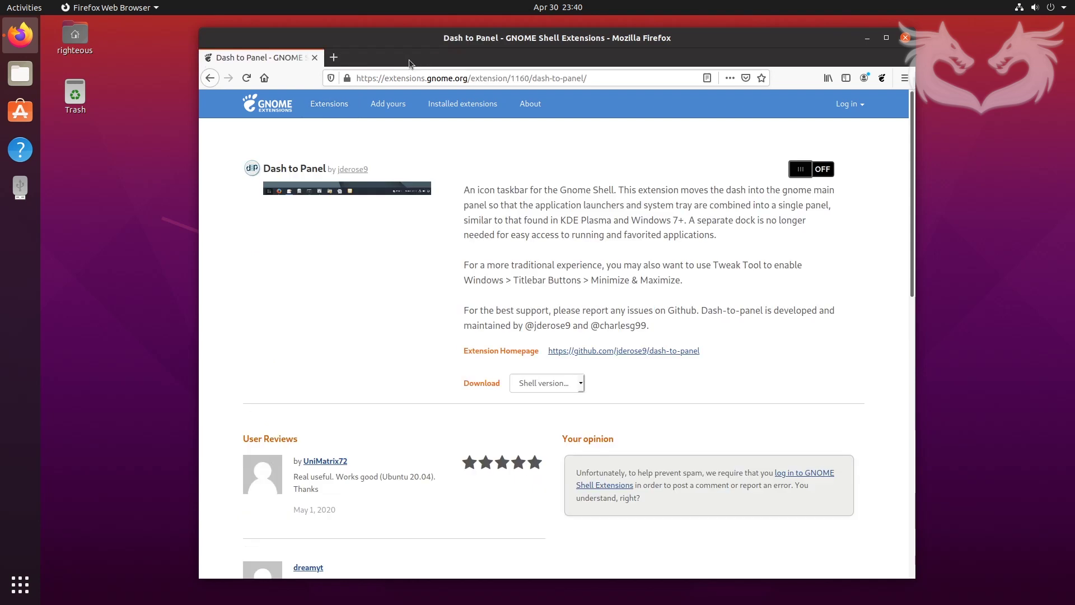
{"action": "left_click", "coordinate": [819, 171]}
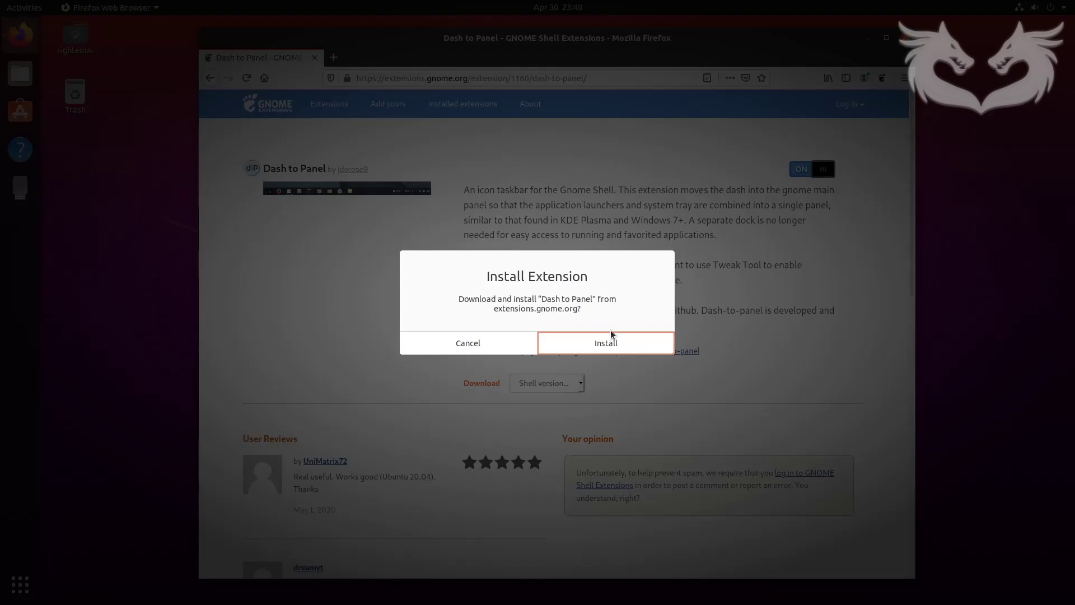
{"action": "left_click", "coordinate": [615, 343]}
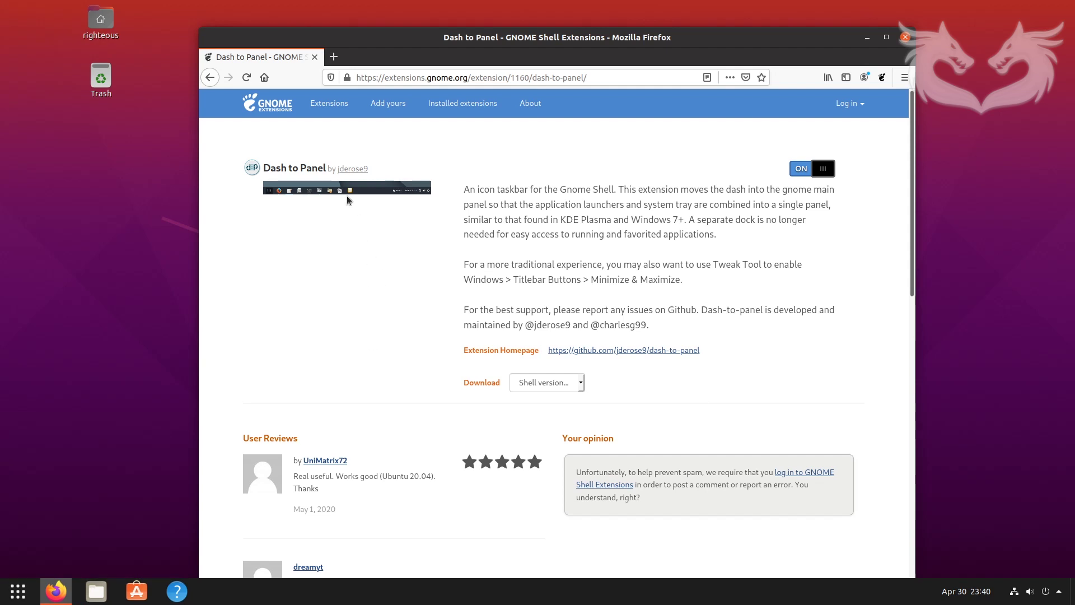
- Search the GNOME Shell Extensions site for "arc m", install the Arc Menu extension, and close Firefox
{"action": "left_click", "coordinate": [329, 110]}
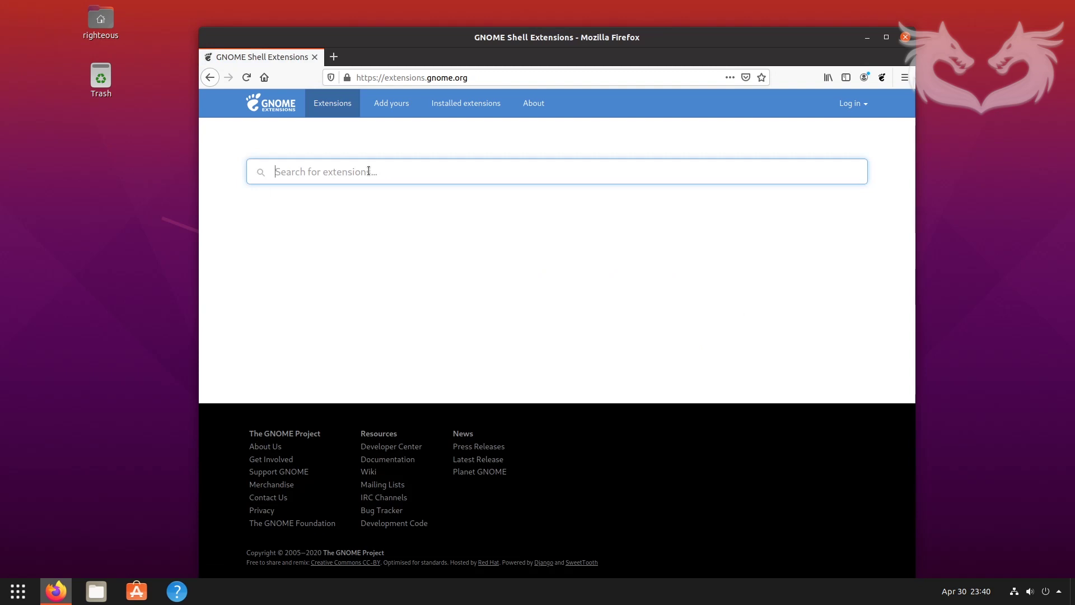
{"action": "type", "text": "arc m"}
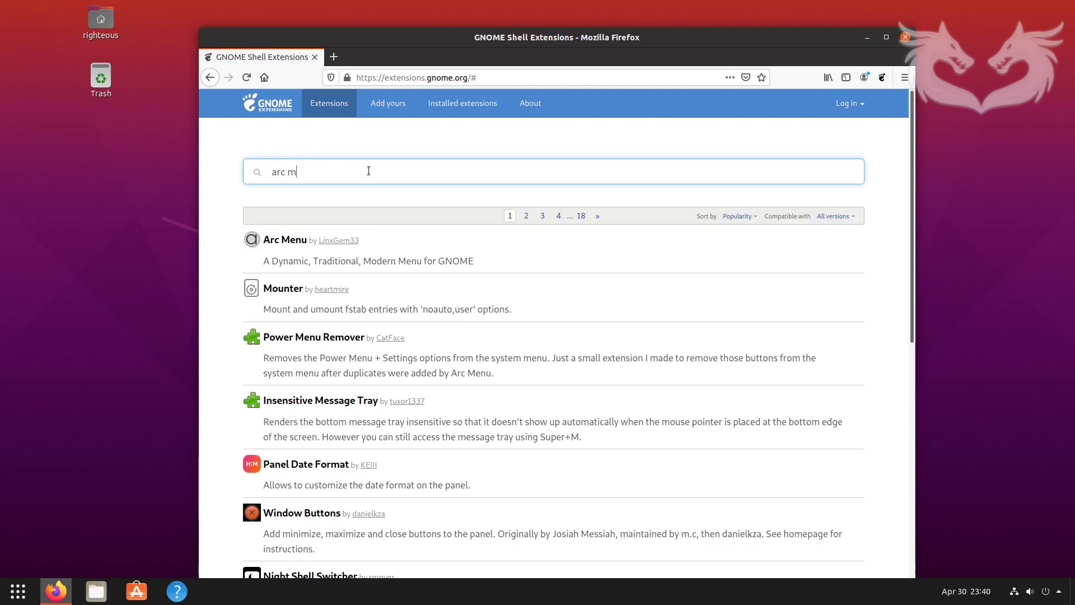
{"action": "left_click", "coordinate": [293, 244]}
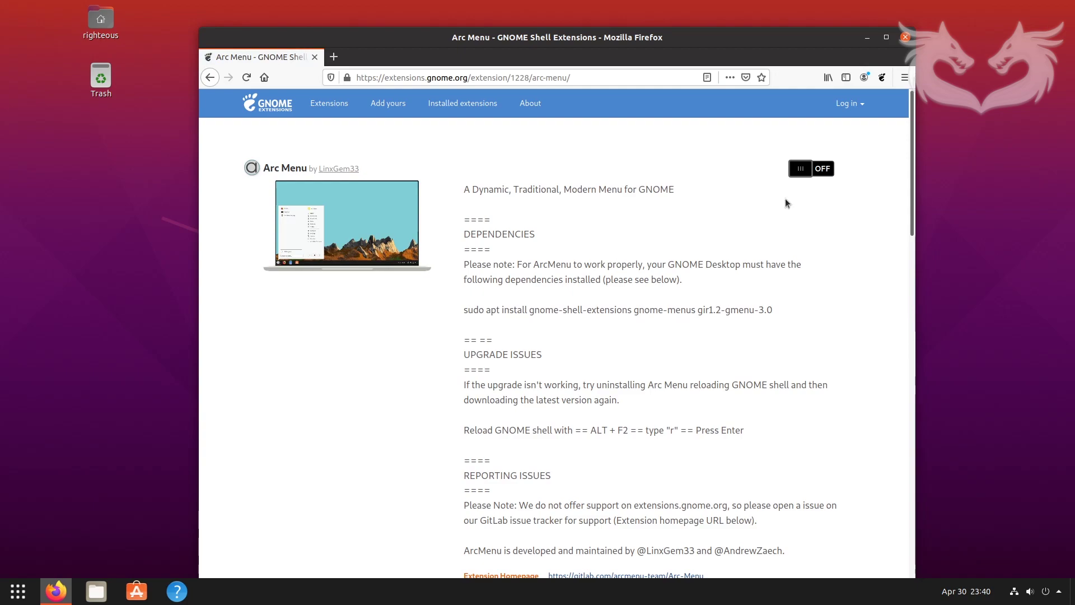
{"action": "left_click", "coordinate": [822, 169]}
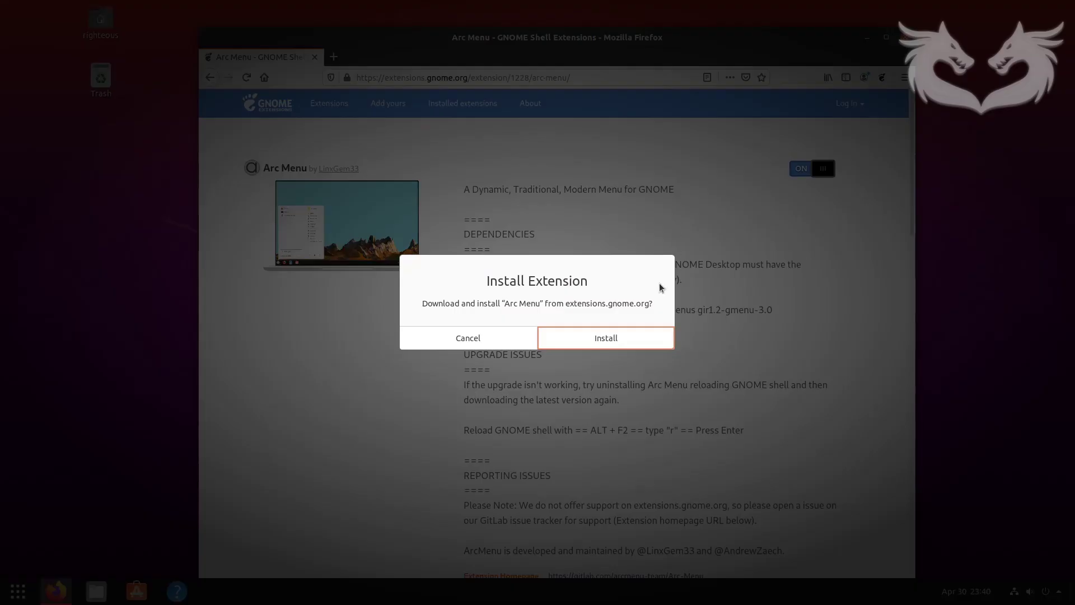
{"action": "left_click", "coordinate": [616, 338]}
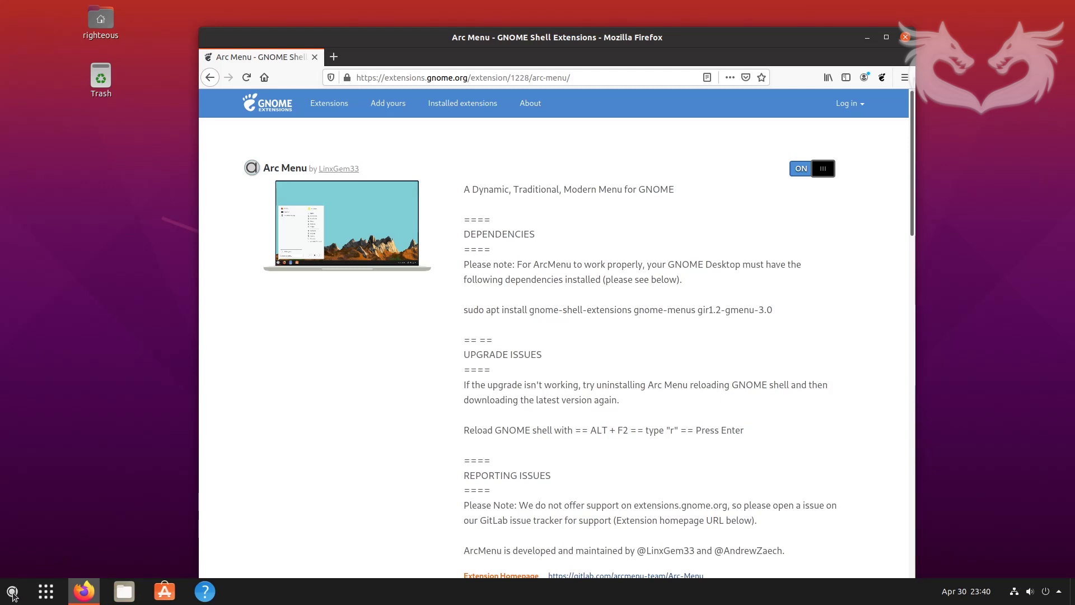
{"action": "left_click", "coordinate": [906, 37]}
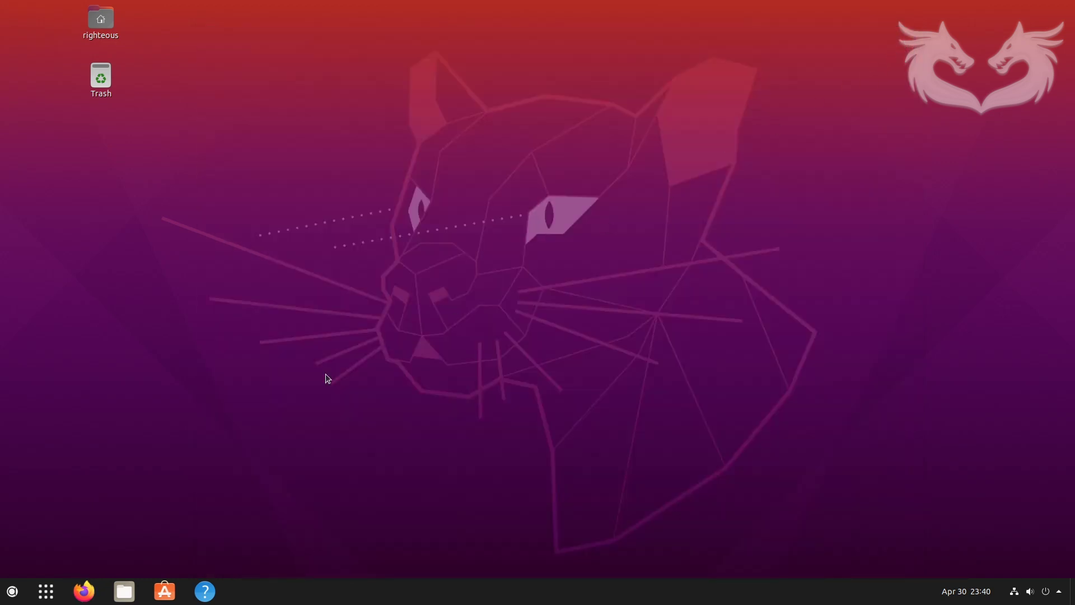
- Look over the new Arc Menu, and move the home folder and Trash icons to the desktop's left edge
{"action": "left_click", "coordinate": [16, 594]}
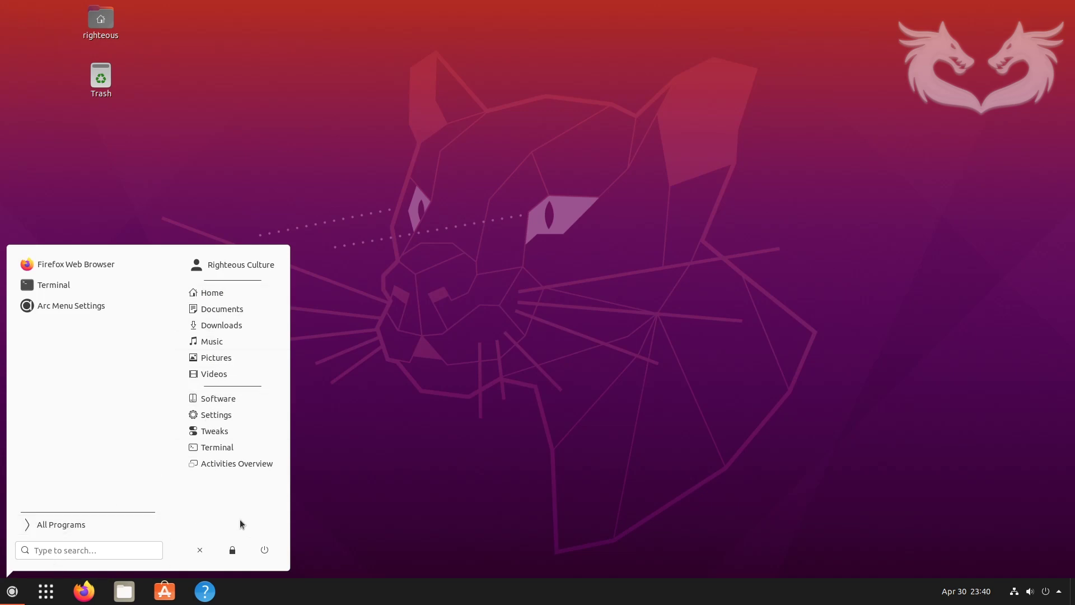
{"action": "left_click", "coordinate": [369, 452]}
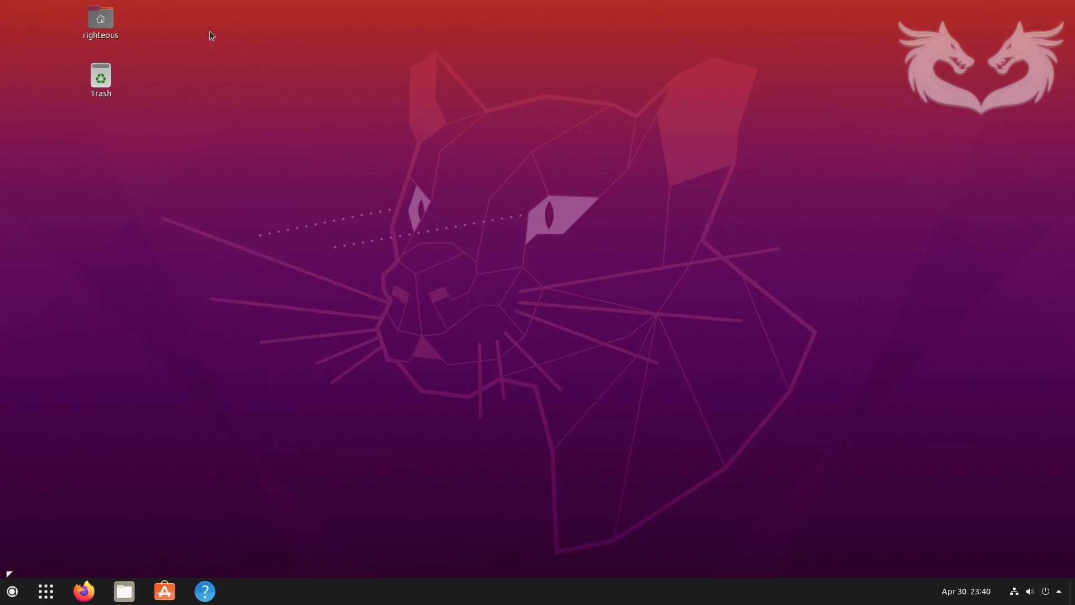
{"action": "left_click_drag", "start_coordinate": [185, 22], "coordinate": [23, 85]}
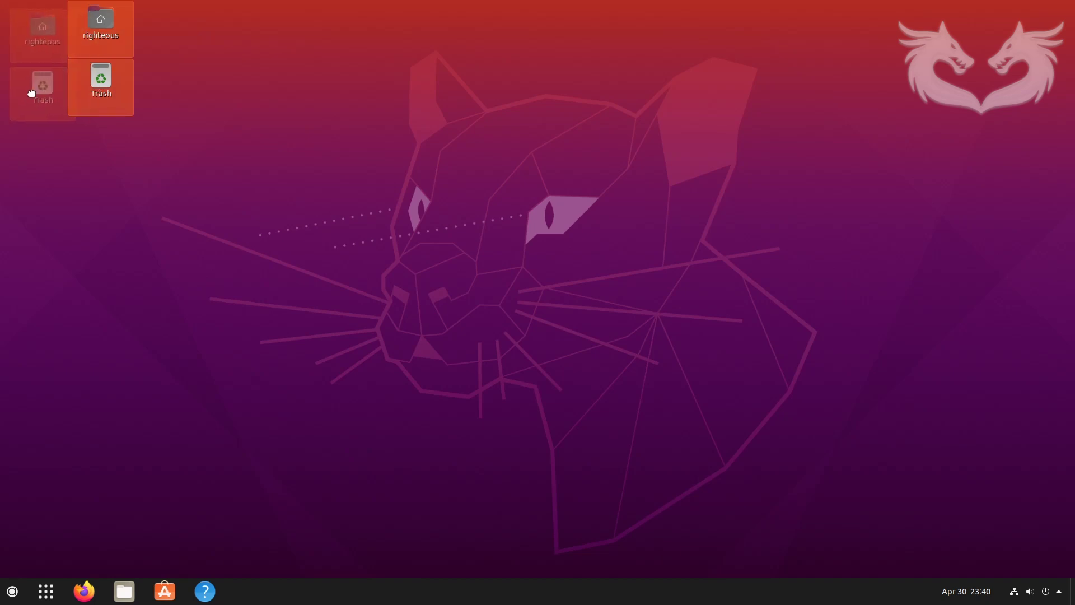
{"action": "left_click", "coordinate": [171, 216]}
- Open Tweaks from the Arc Menu and set the Applications theme to Adwaita-dark
{"action": "left_click", "coordinate": [11, 591]}
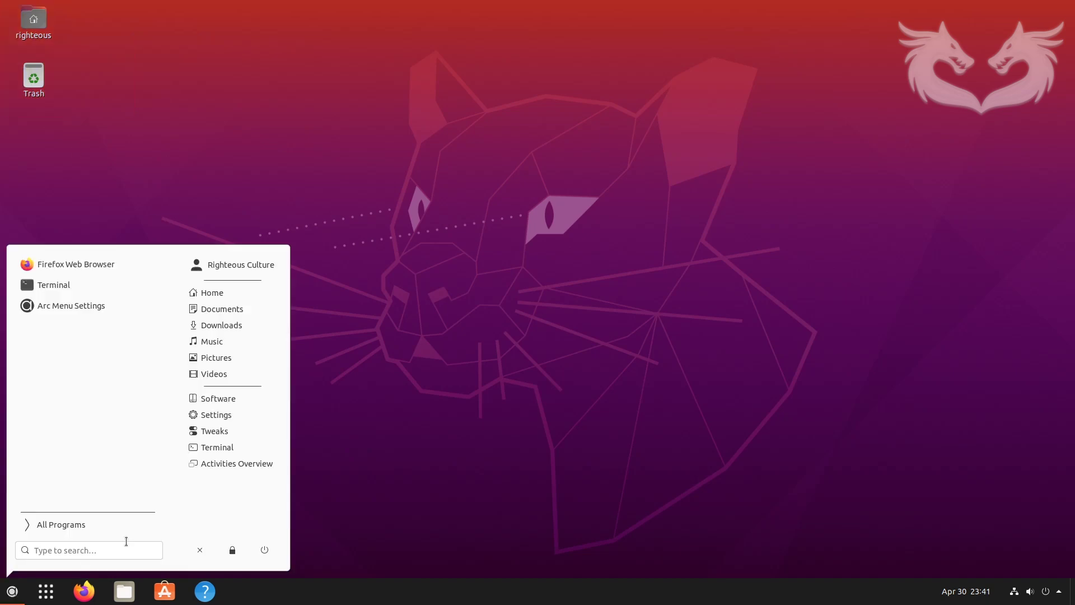
{"action": "left_click", "coordinate": [230, 434]}
{"action": "left_click", "coordinate": [321, 162]}
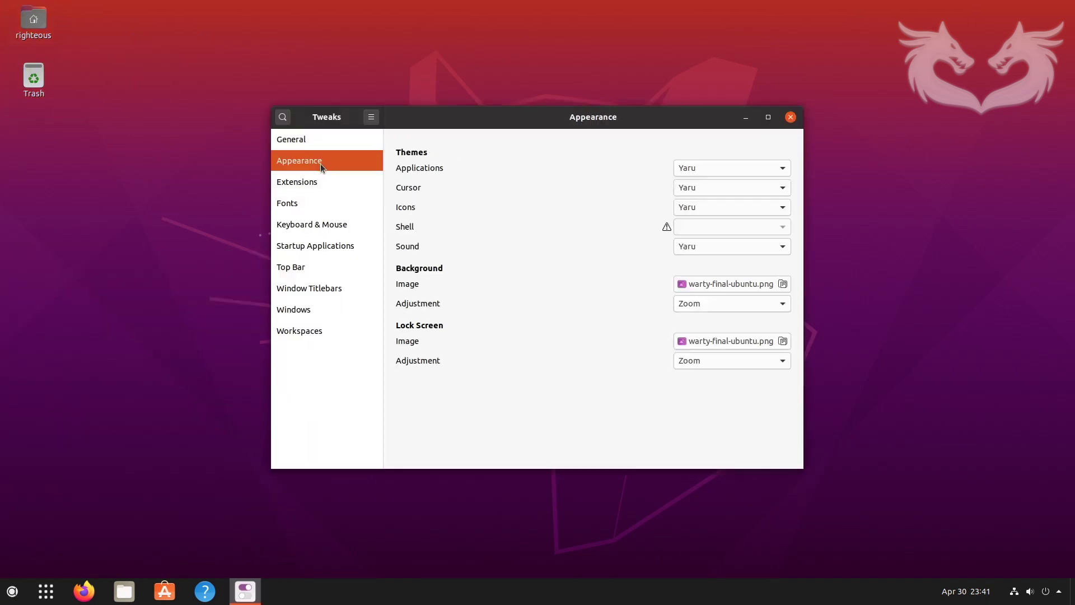
{"action": "left_click", "coordinate": [768, 168]}
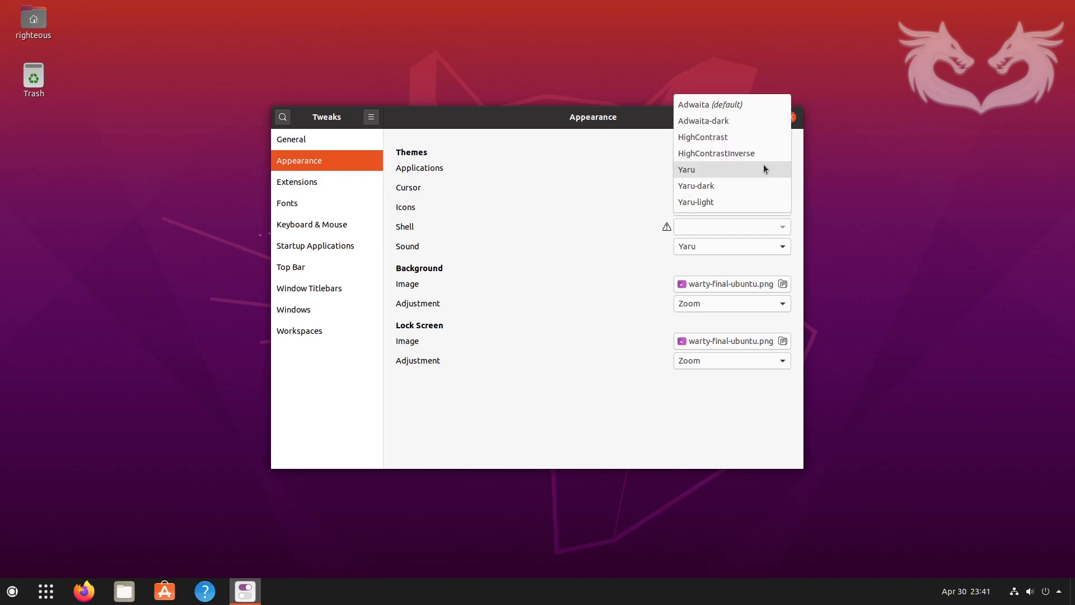
{"action": "left_click", "coordinate": [734, 121]}
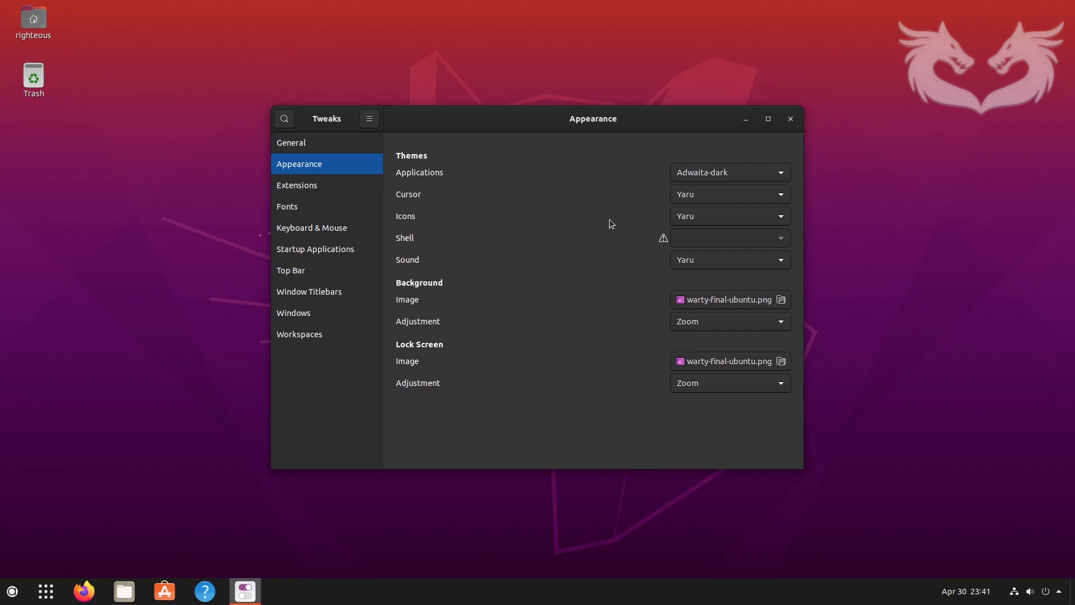
- Open the Arc Menu extension's settings, check the choices for where the menu is displayed, and move the settings window toward the screen's center
{"action": "left_click", "coordinate": [312, 185]}
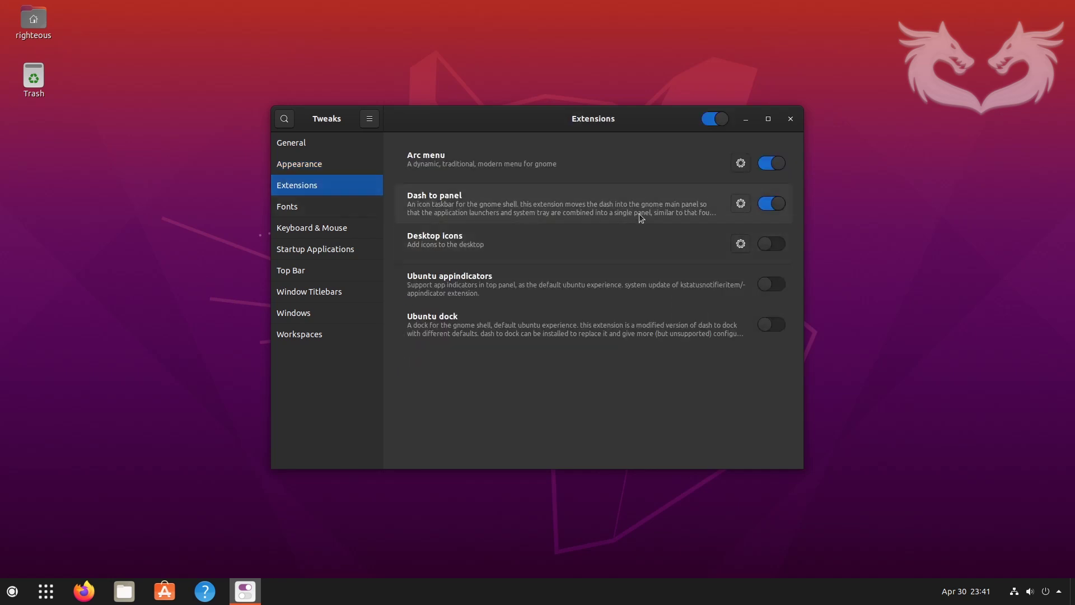
{"action": "left_click", "coordinate": [740, 163]}
{"action": "left_click", "coordinate": [303, 119]}
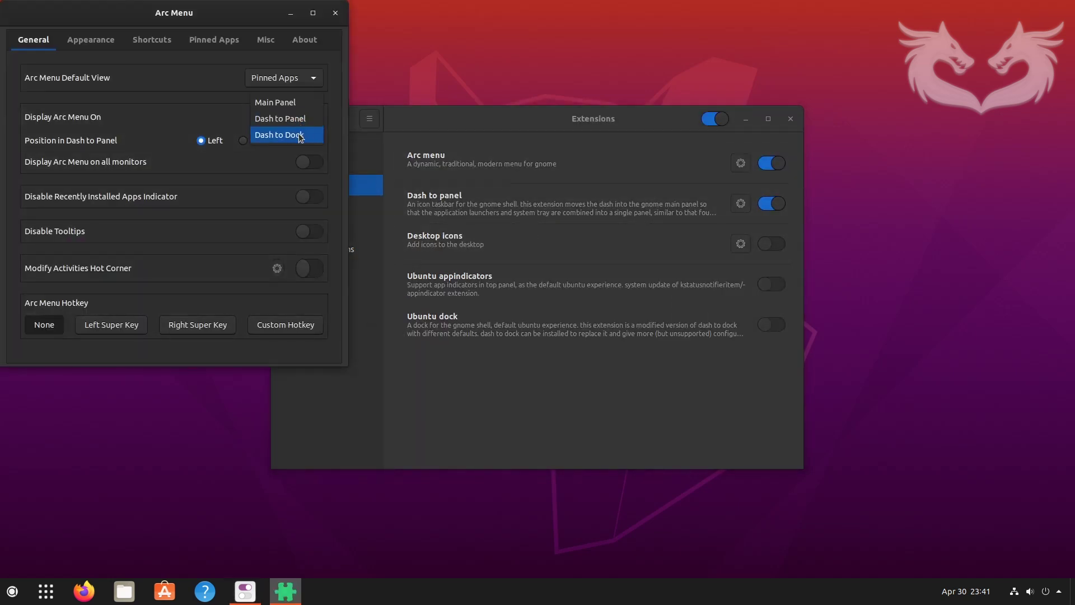
{"action": "left_click", "coordinate": [223, 21]}
{"action": "left_click_drag", "start_coordinate": [269, 20], "coordinate": [411, 72]}
- Set the Arc Menu icon to Start Box with an icon size of 30 px, and close the Arc Menu settings
{"action": "left_click", "coordinate": [267, 100]}
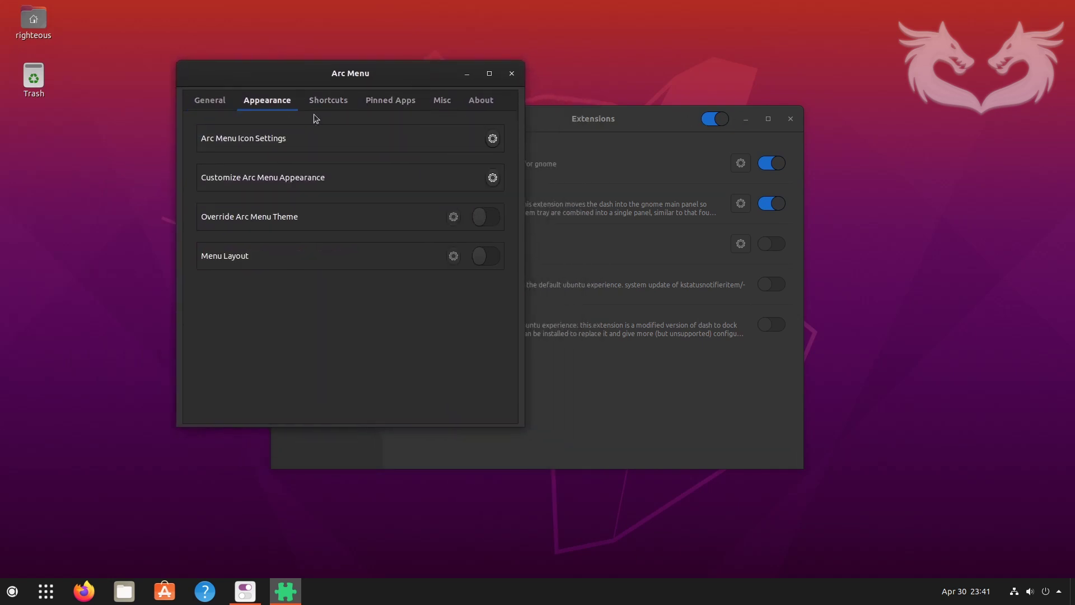
{"action": "left_click", "coordinate": [493, 140]}
{"action": "left_click", "coordinate": [395, 208]}
{"action": "left_click", "coordinate": [401, 314]}
{"action": "left_click_drag", "start_coordinate": [374, 244], "coordinate": [395, 250]}
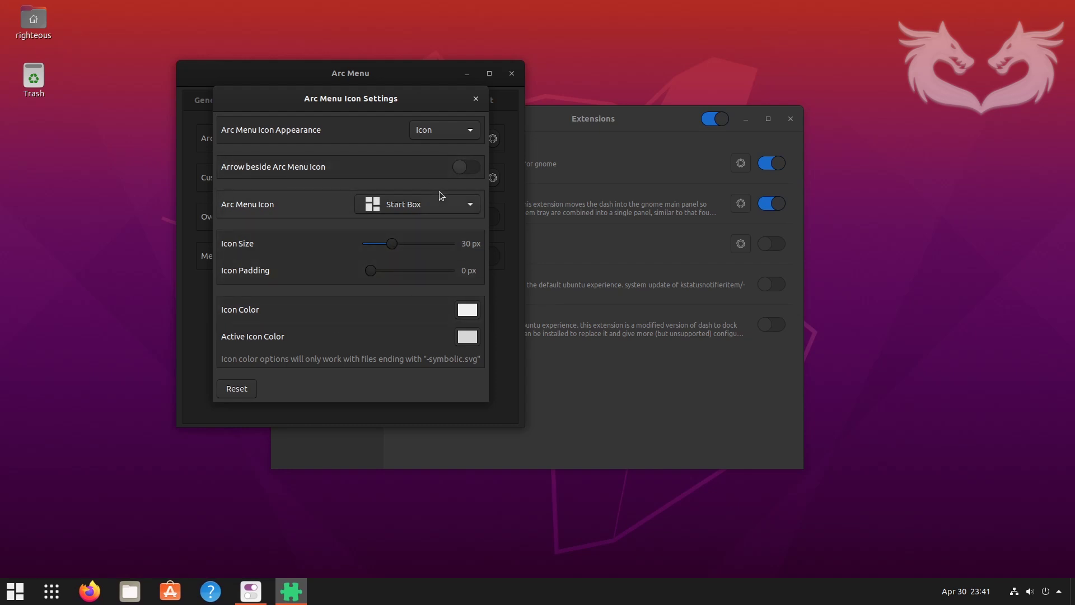
{"action": "left_click", "coordinate": [476, 99]}
{"action": "left_click", "coordinate": [511, 74]}
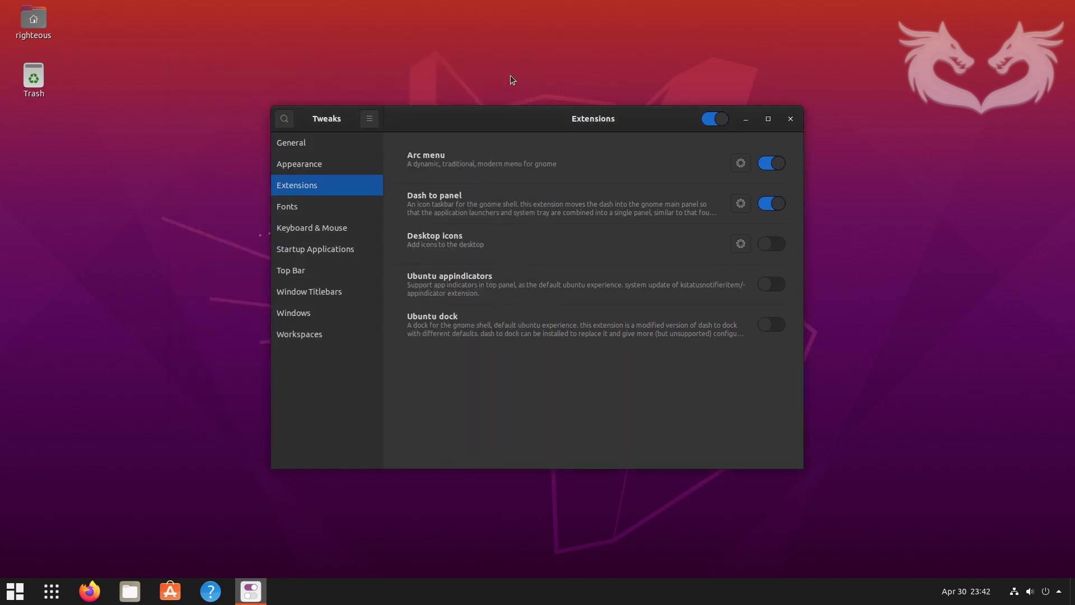
- Enable the panel theme background opacity override in the Dash to Panel style settings, and close the settings and Tweaks
{"action": "left_click", "coordinate": [741, 204]}
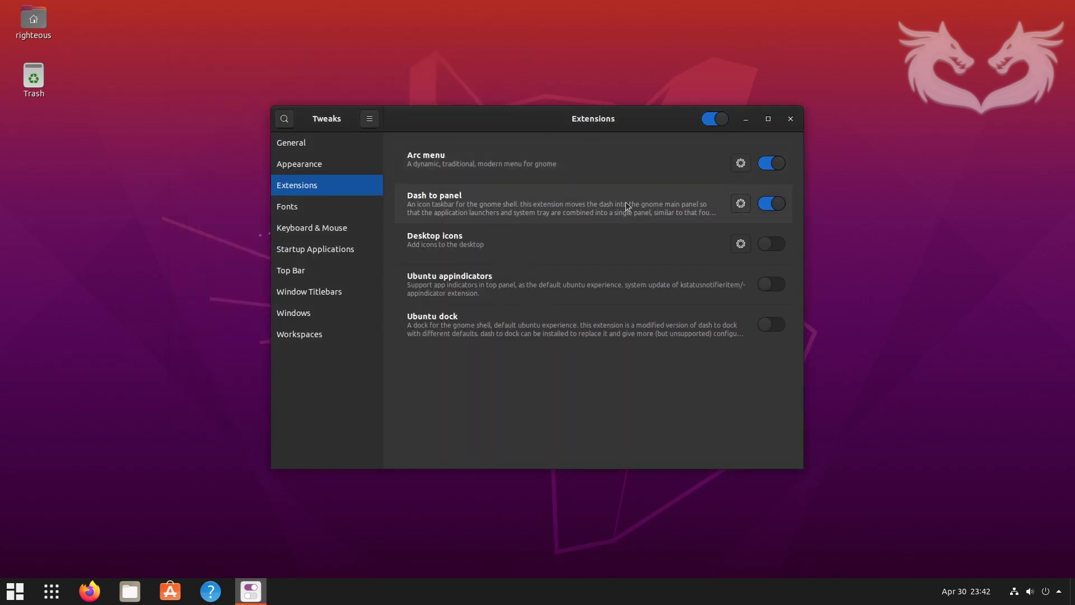
{"action": "left_click_drag", "start_coordinate": [266, 14], "coordinate": [374, 26]}
{"action": "left_click", "coordinate": [184, 50]}
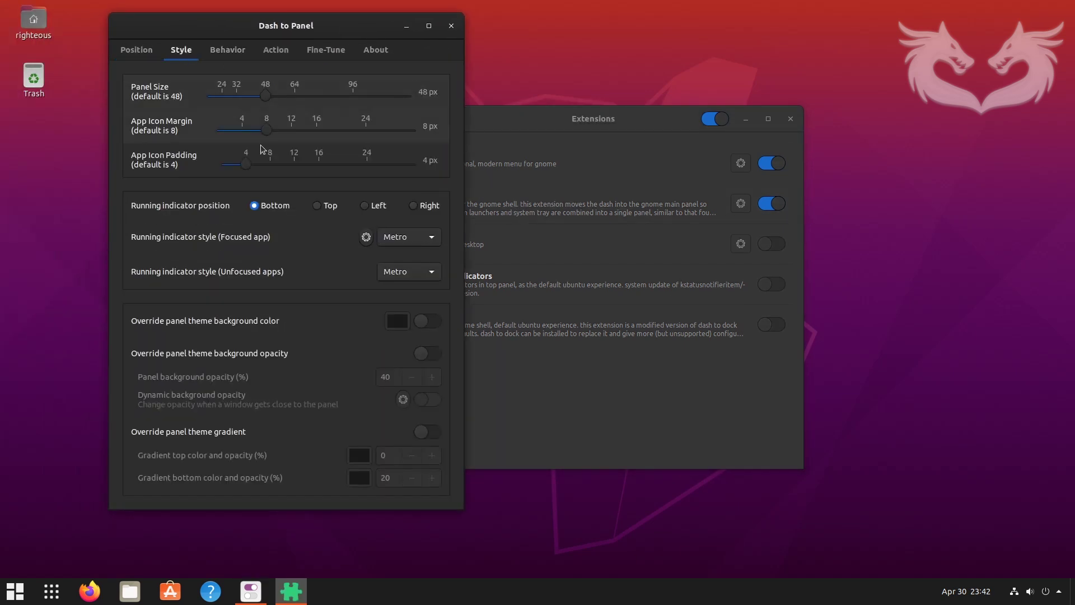
{"action": "left_click", "coordinate": [432, 355]}
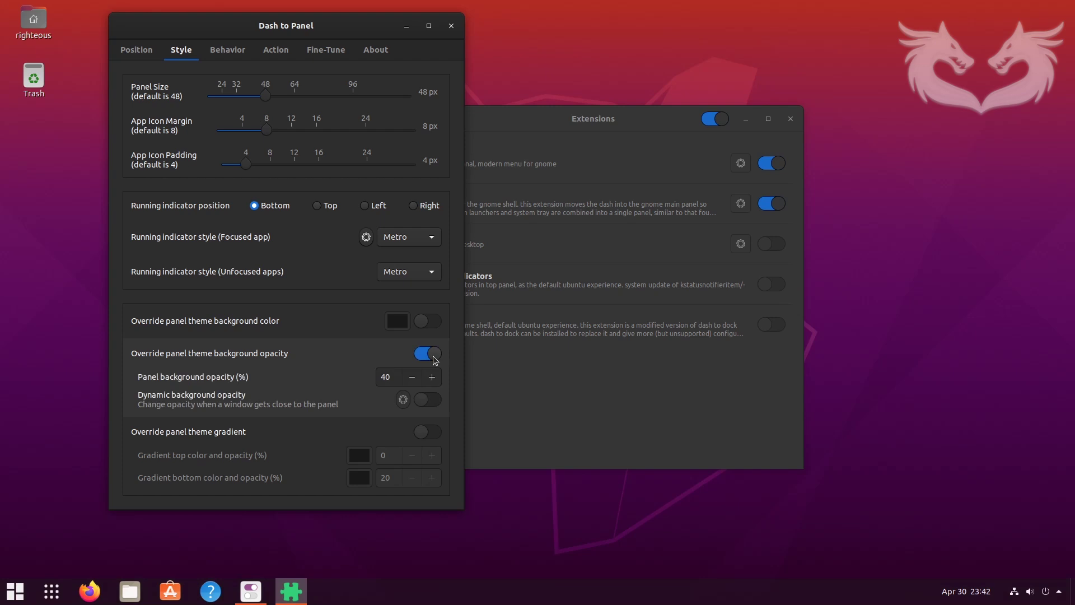
{"action": "left_click", "coordinate": [452, 27]}
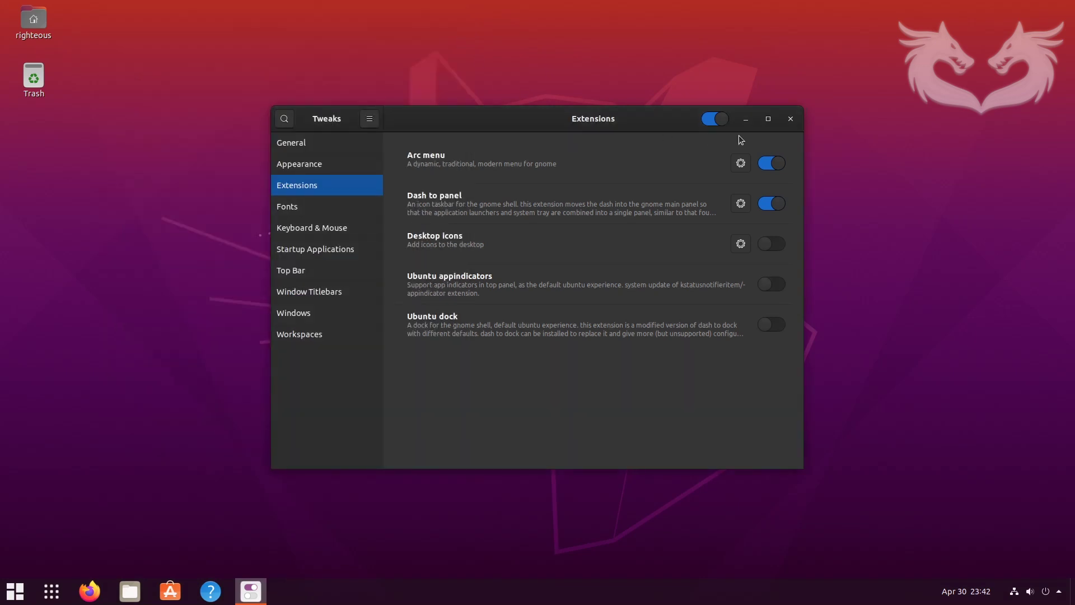
{"action": "left_click", "coordinate": [791, 119]}
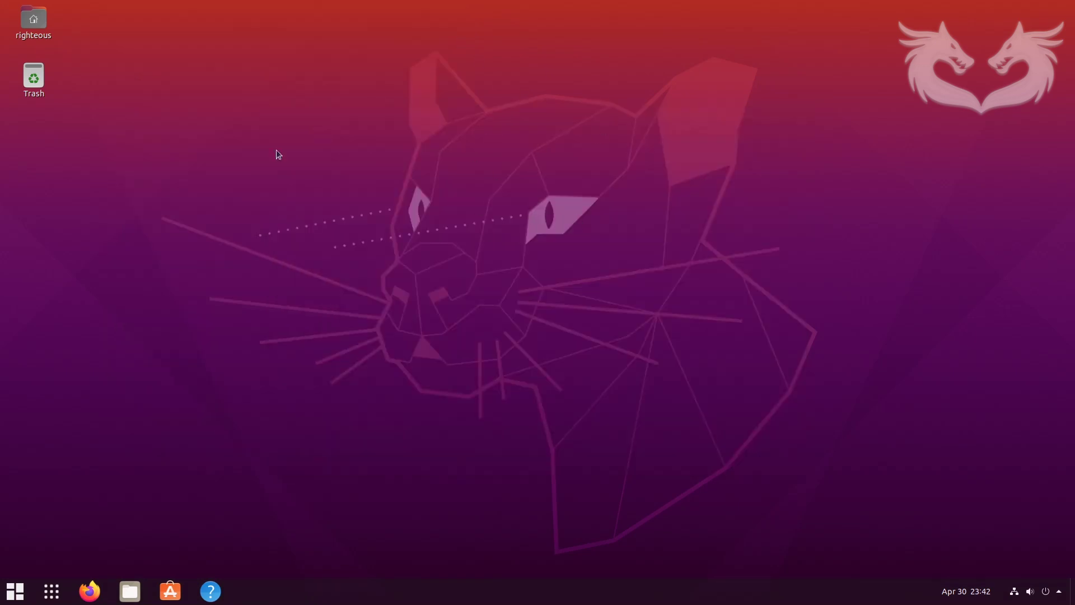
- Open the desktop background settings, try the bridge and orange bird wallpapers, apply the forest wallpaper with the clock mark, and minimize Settings to preview it
{"action": "right_click", "coordinate": [243, 148]}
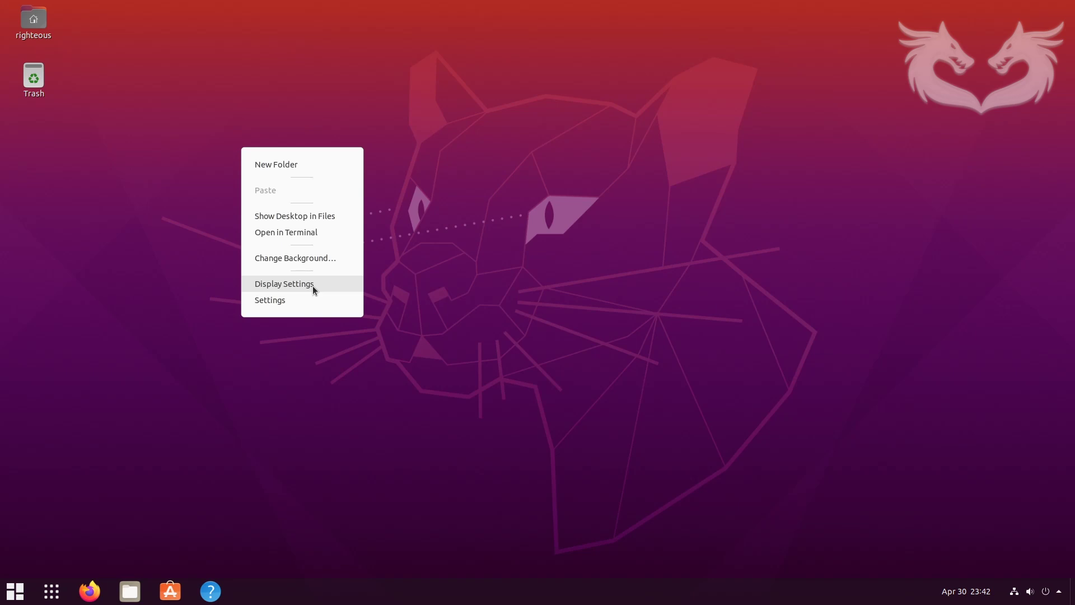
{"action": "left_click", "coordinate": [311, 257]}
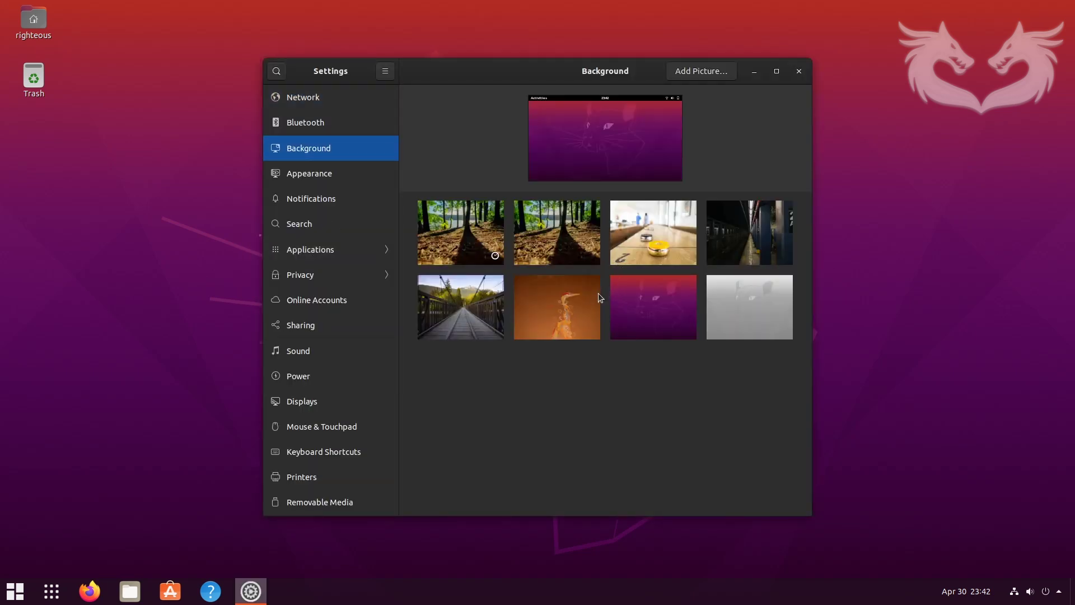
{"action": "left_click", "coordinate": [465, 303]}
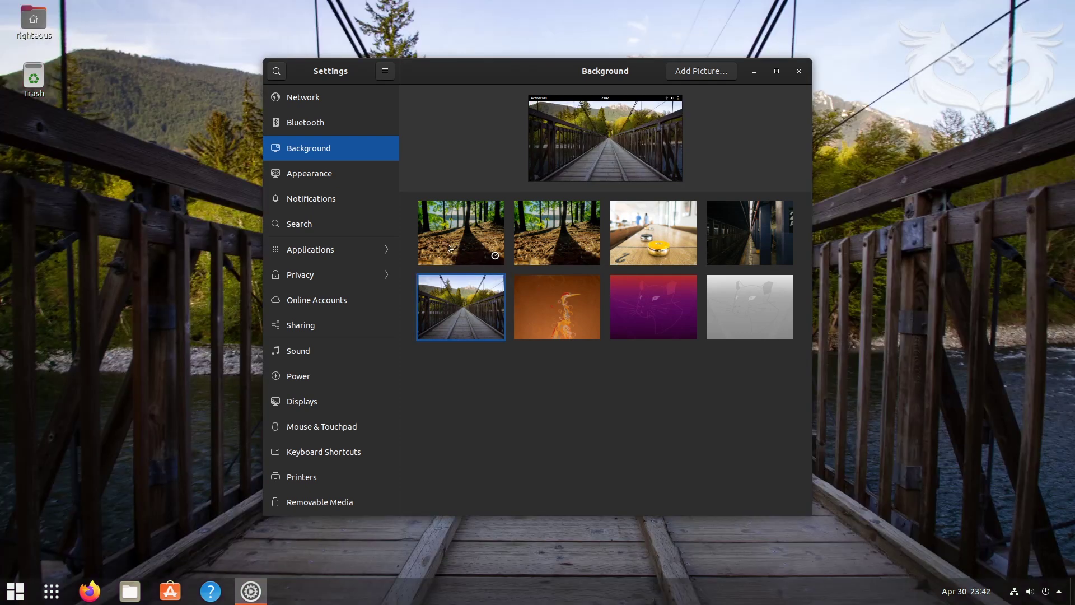
{"action": "left_click", "coordinate": [563, 309]}
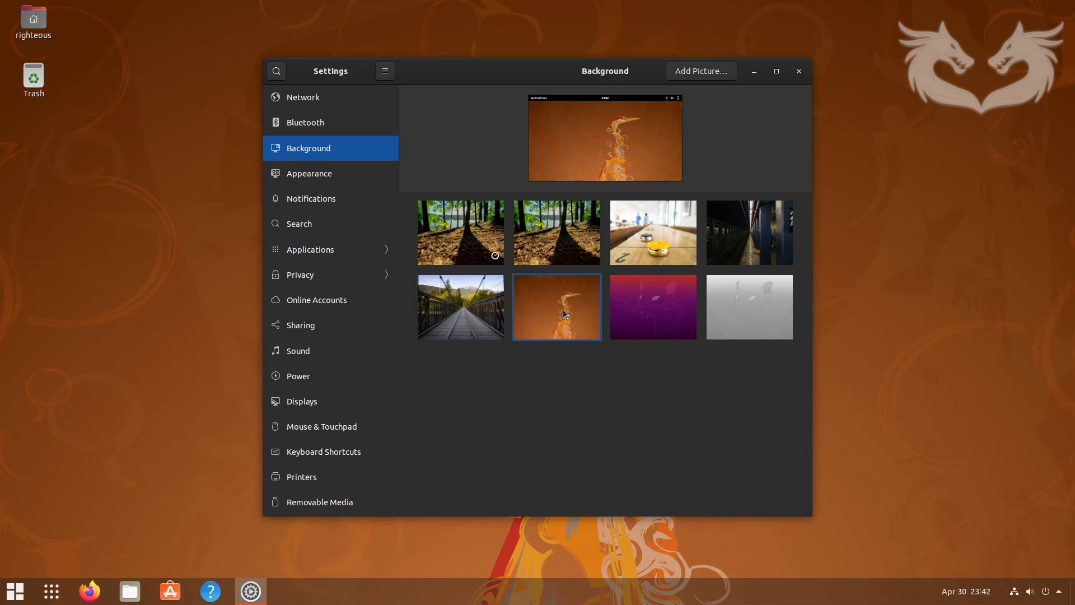
{"action": "left_click", "coordinate": [471, 235]}
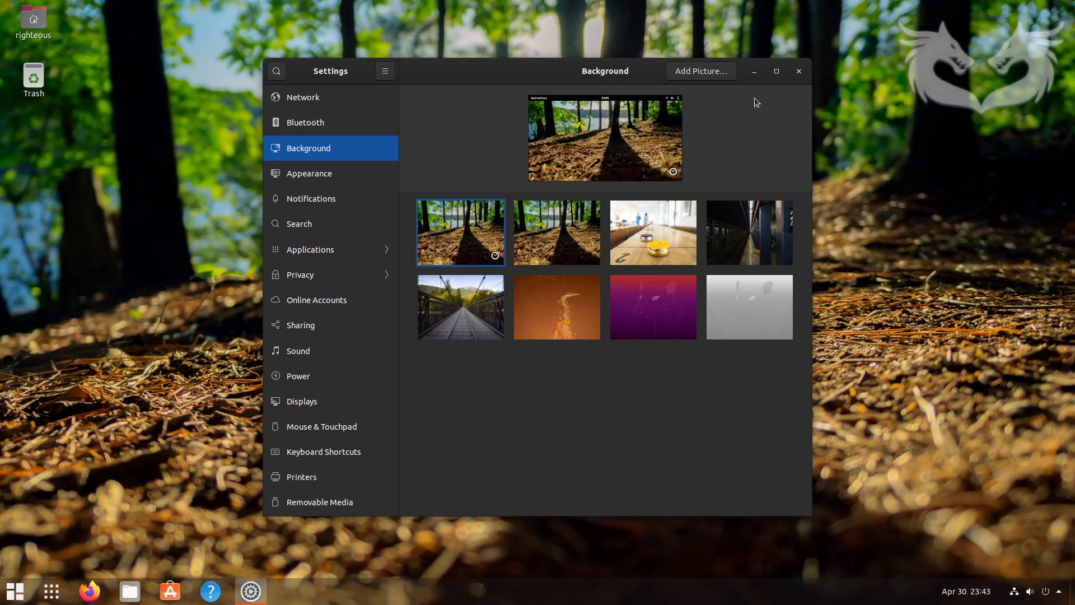
{"action": "left_click", "coordinate": [754, 72]}
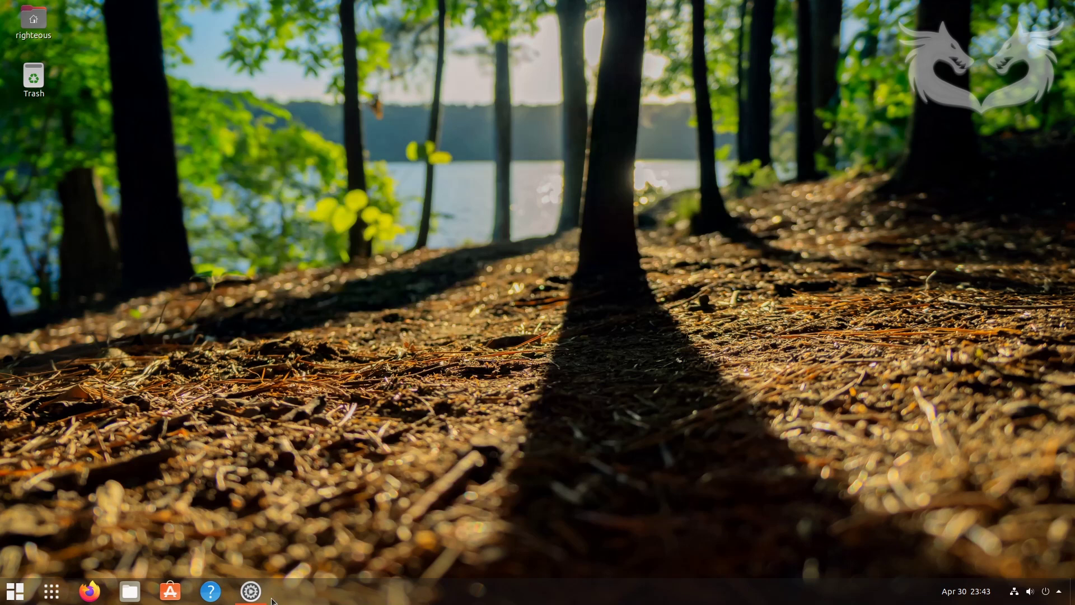
- Restore Settings, change the desktop background to the picture with the yellow puck on the wooden table, and preview it on the desktop
{"action": "left_click", "coordinate": [250, 591]}
{"action": "left_click", "coordinate": [655, 241]}
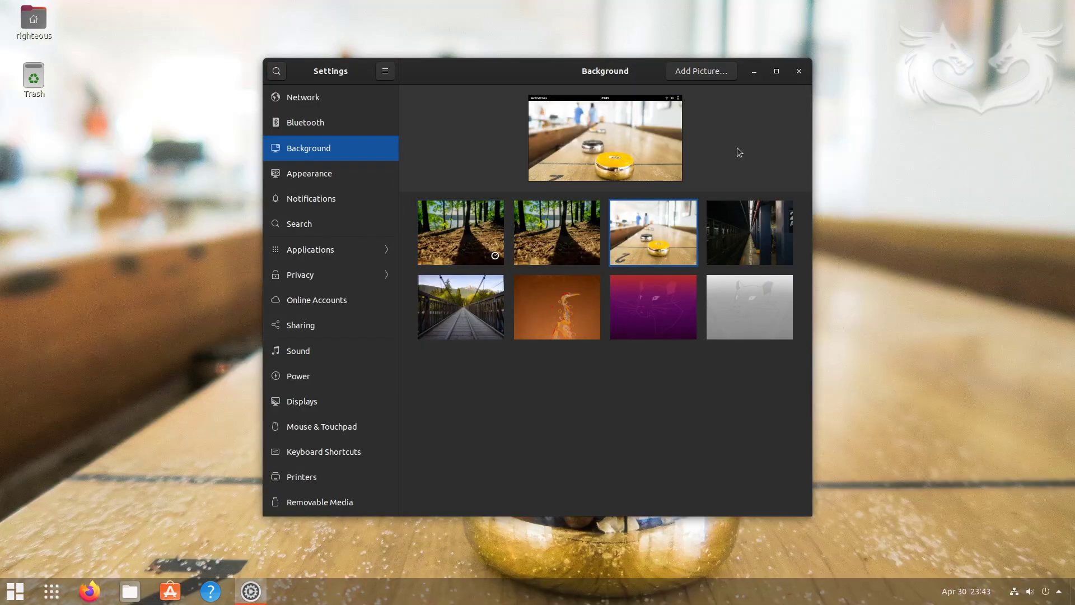
{"action": "left_click", "coordinate": [754, 71]}
{"action": "left_click", "coordinate": [240, 597]}
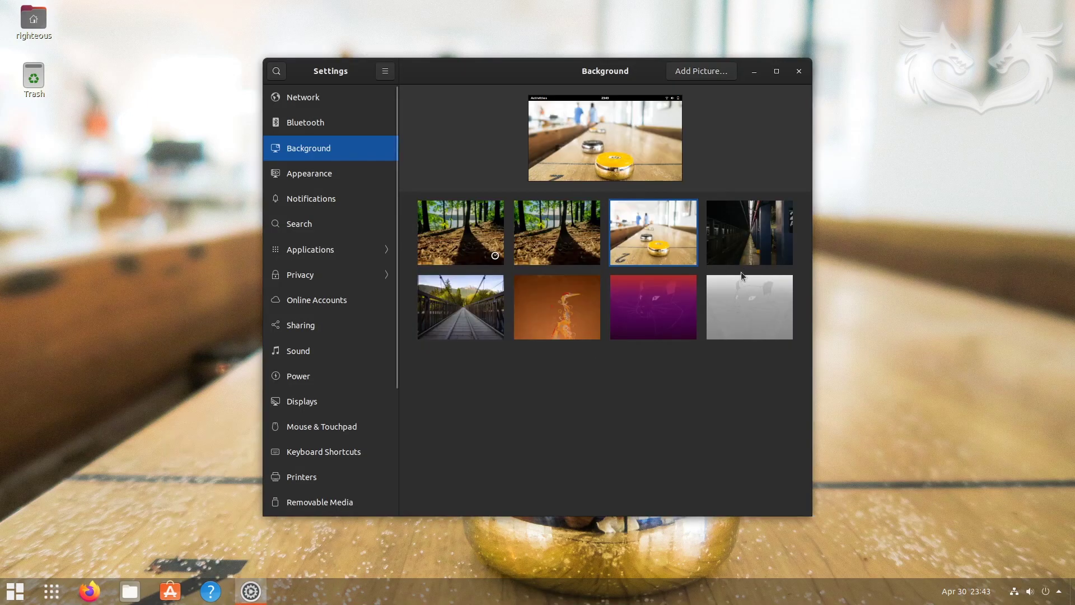
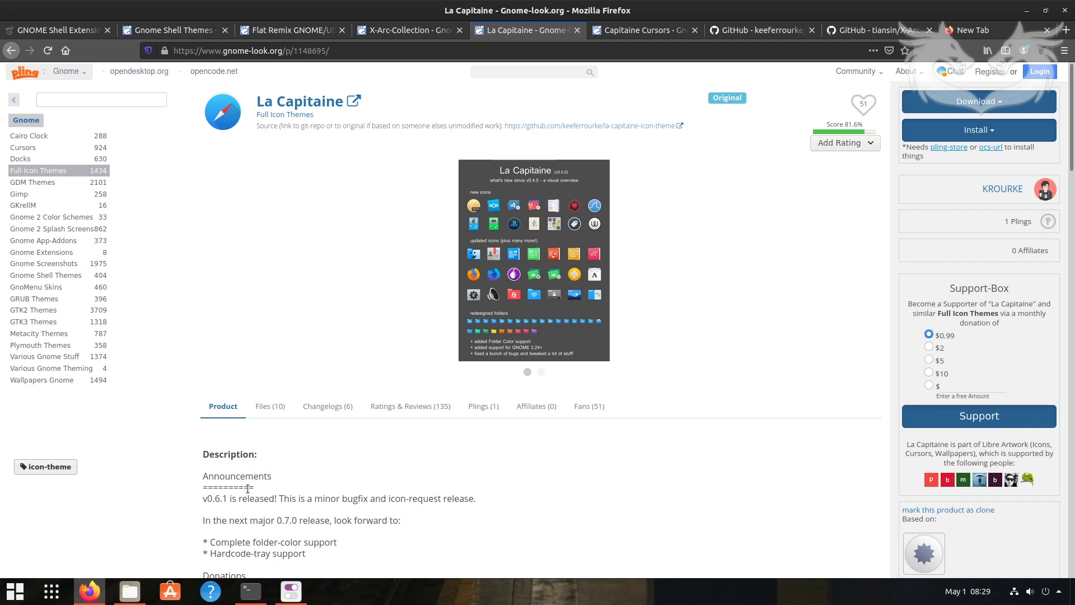
- Examine the La Capitaine icon theme and Capitaine Cursors pages on Gnome-look.org in Firefox, and open the la-capitaine-icon-theme GitHub repository
{"action": "scroll", "coordinate": [247, 488], "scroll_direction": "down", "scroll_amount": 1}
{"action": "scroll", "coordinate": [248, 489], "scroll_direction": "up", "scroll_amount": 1}
{"action": "mouse_move", "coordinate": [419, 292]}
{"action": "mouse_move", "coordinate": [452, 314]}
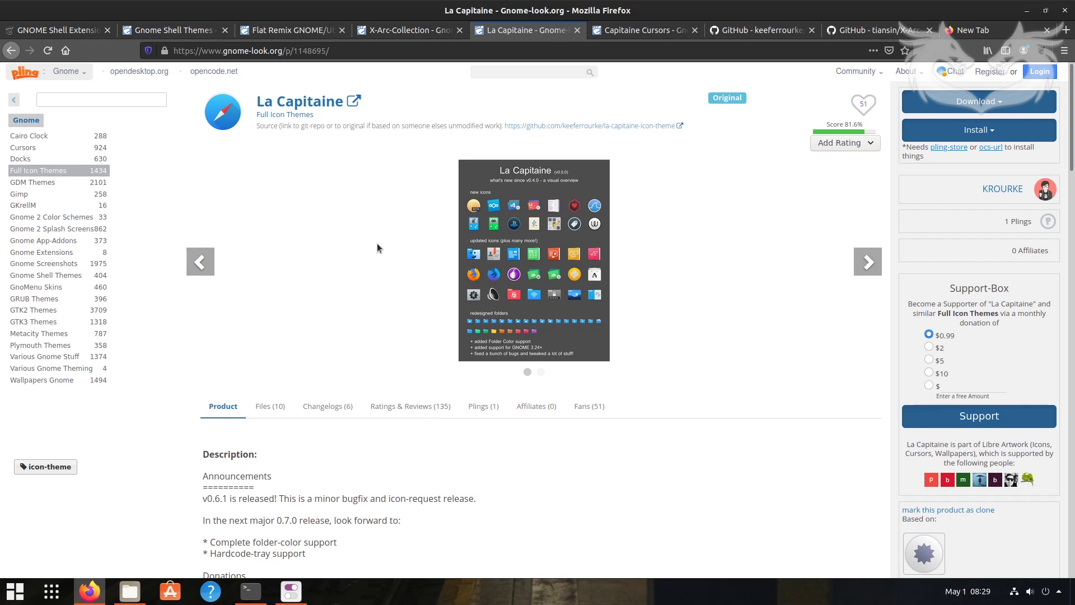
{"action": "key", "text": "ctrl+Tab"}
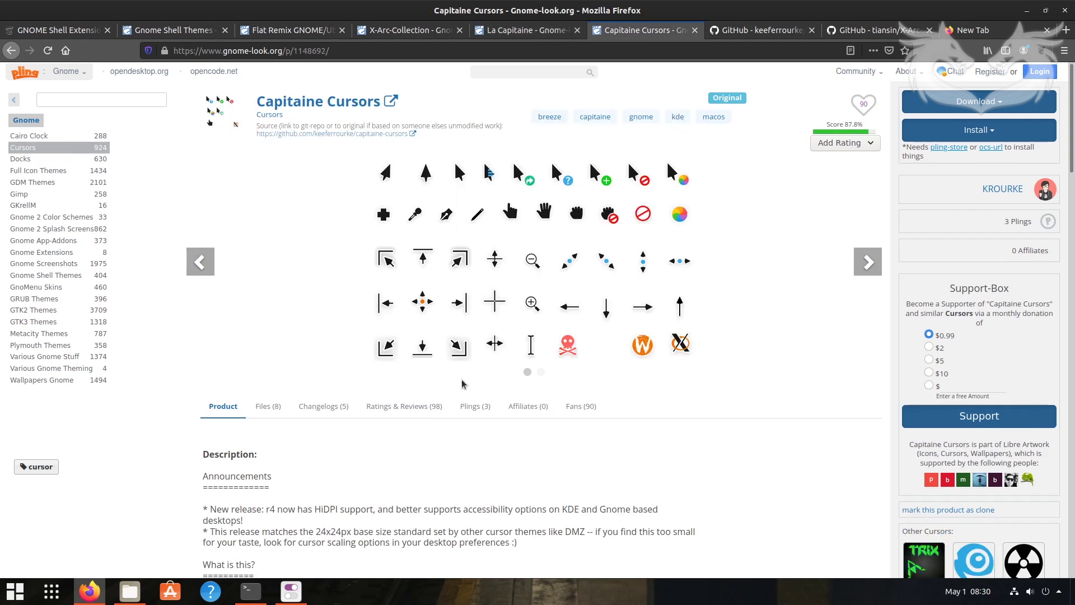
{"action": "mouse_move", "coordinate": [532, 296]}
{"action": "left_click", "coordinate": [737, 36]}
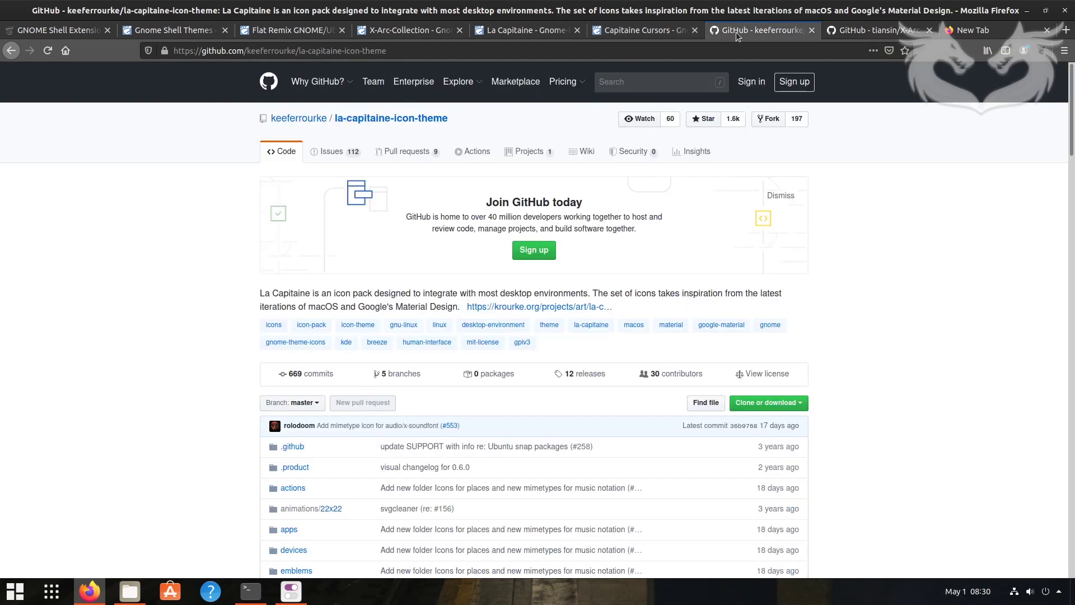
- Examine the la-capitaine-icon-theme and tiansin/X-Arc-Darker GitHub repositories, including the X-Arc-Darker README's preview images and installation notes
{"action": "scroll", "coordinate": [223, 211], "scroll_direction": "down", "scroll_amount": 3}
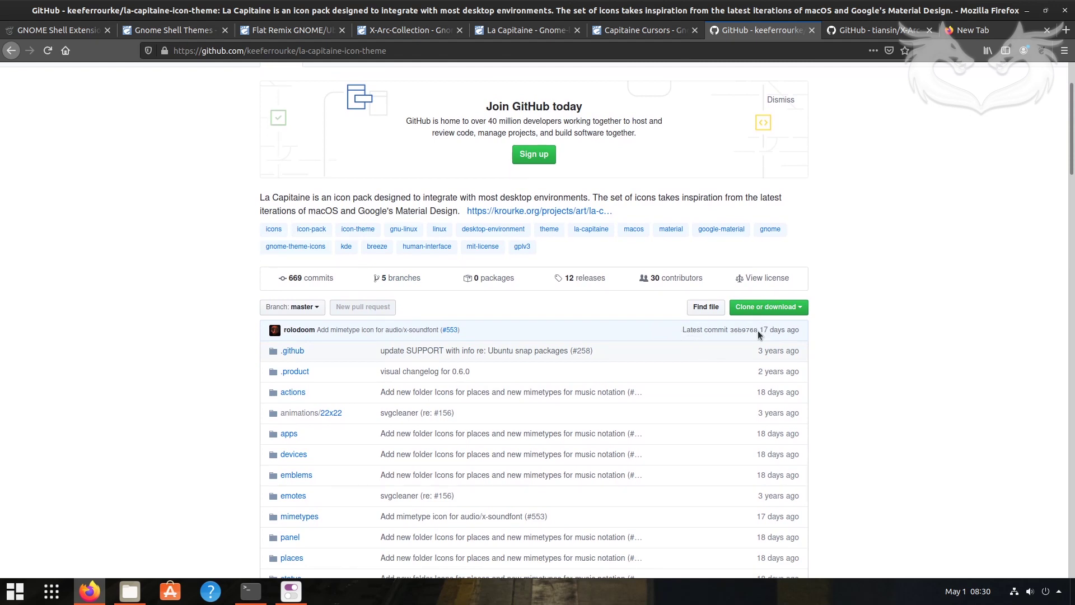
{"action": "scroll", "coordinate": [723, 323], "scroll_direction": "up", "scroll_amount": 2}
{"action": "left_click", "coordinate": [866, 34]}
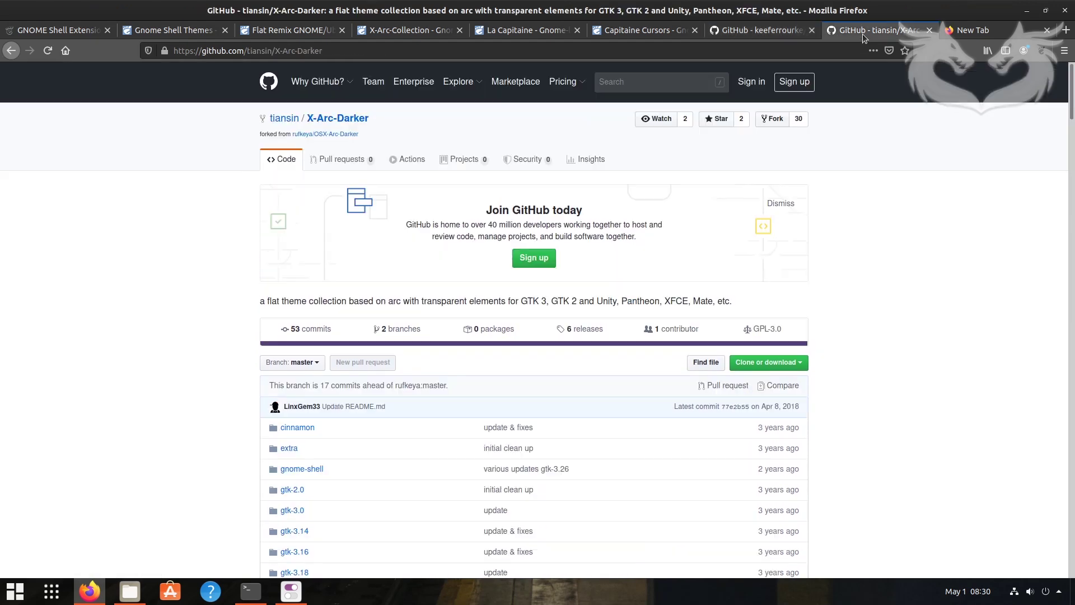
{"action": "scroll", "coordinate": [481, 308], "scroll_direction": "down", "scroll_amount": 2}
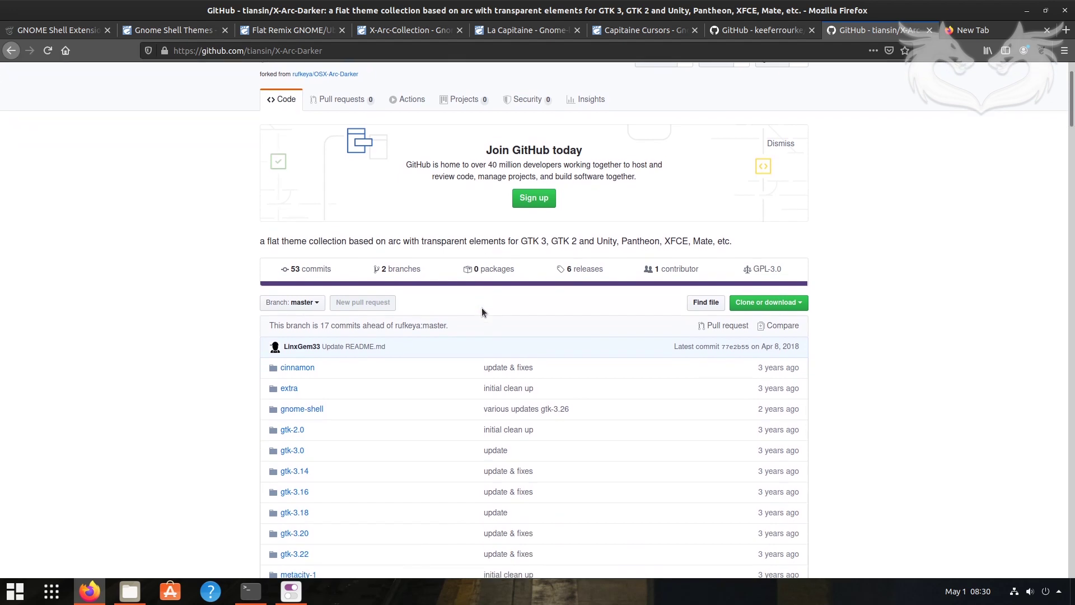
{"action": "scroll", "coordinate": [482, 308], "scroll_direction": "up", "scroll_amount": 2}
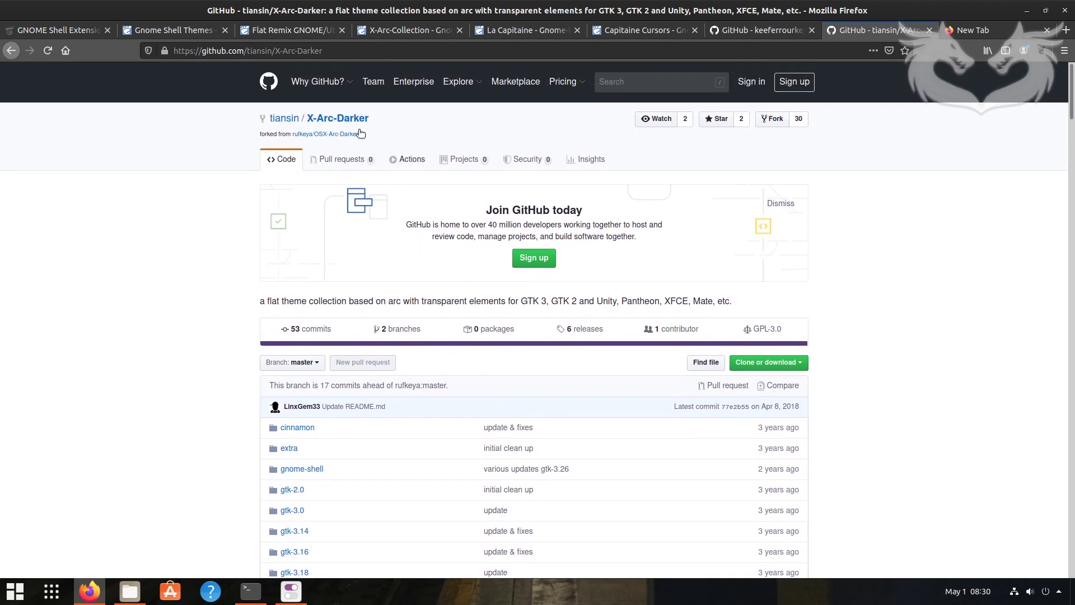
{"action": "scroll", "coordinate": [269, 294], "scroll_direction": "down", "scroll_amount": 5}
{"action": "scroll", "coordinate": [270, 296], "scroll_direction": "down", "scroll_amount": 8}
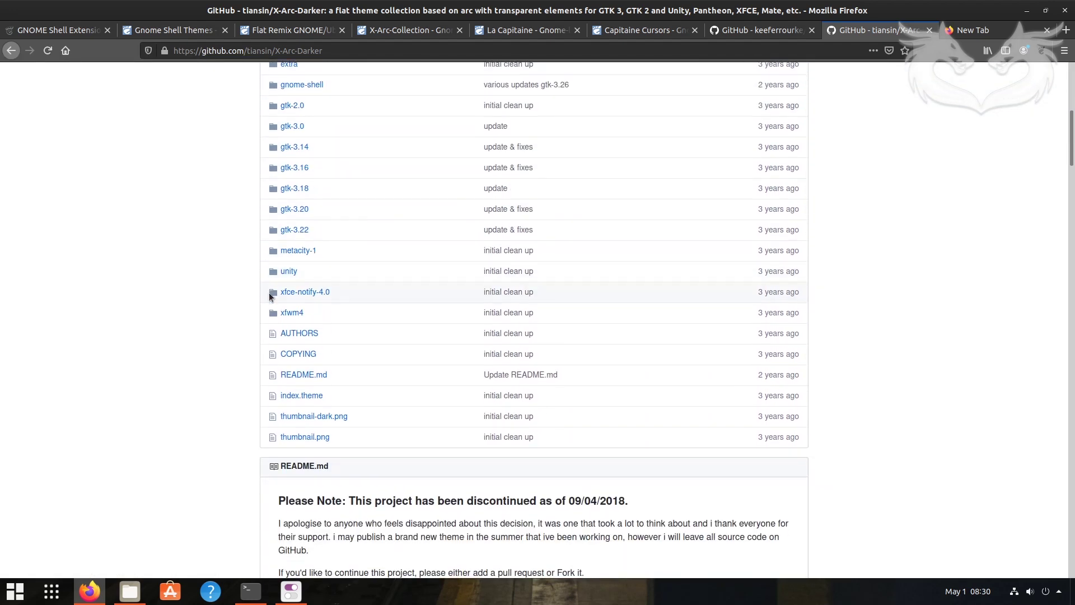
{"action": "scroll", "coordinate": [268, 297], "scroll_direction": "down", "scroll_amount": 7}
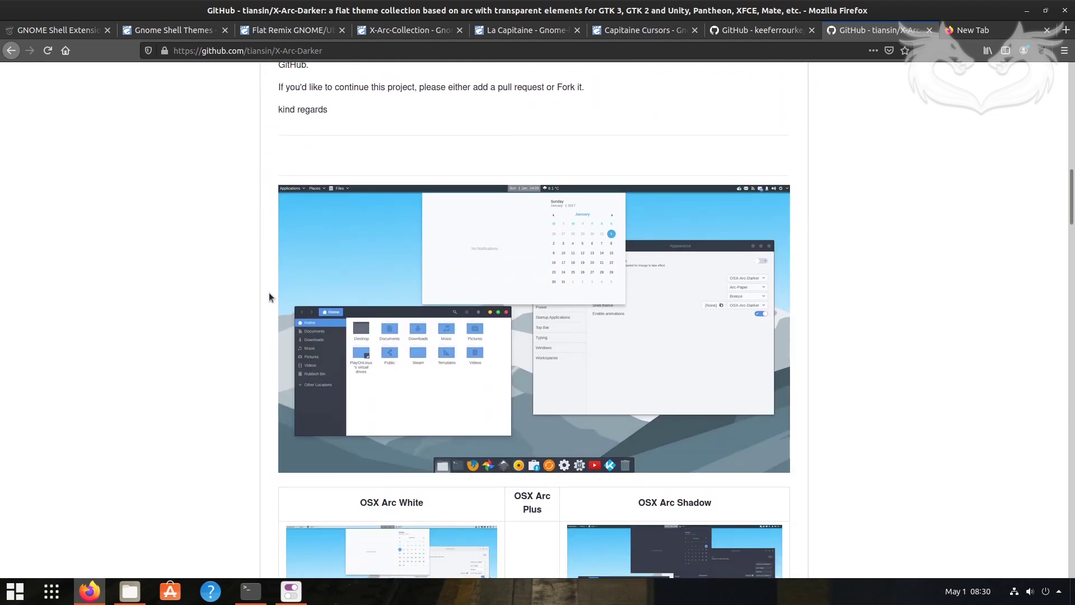
{"action": "scroll", "coordinate": [269, 292], "scroll_direction": "down", "scroll_amount": 3}
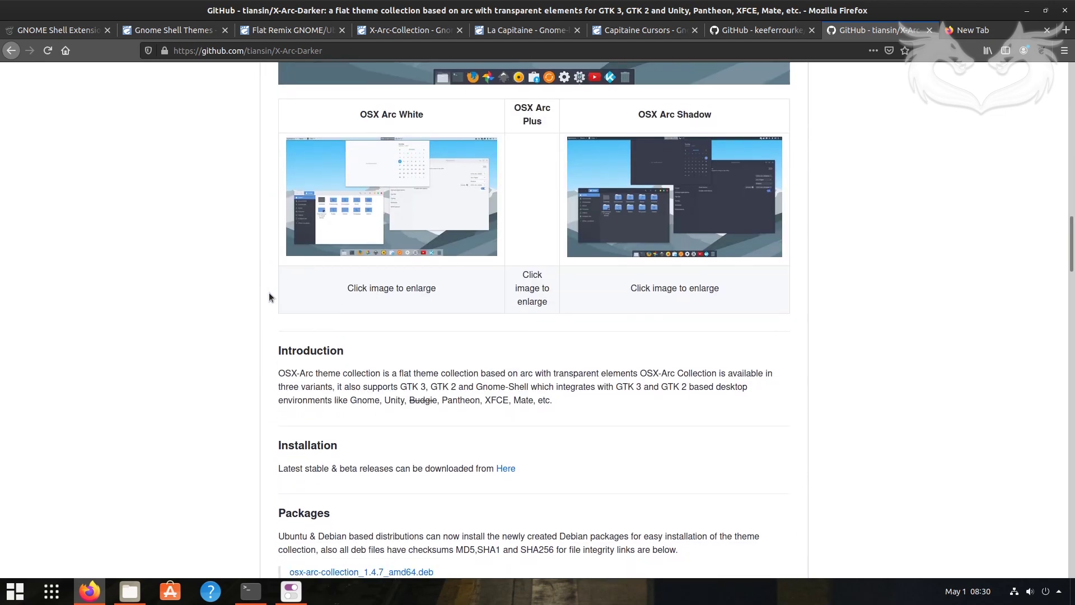
{"action": "scroll", "coordinate": [269, 293], "scroll_direction": "up", "scroll_amount": 7}
{"action": "scroll", "coordinate": [271, 284], "scroll_direction": "up", "scroll_amount": 5}
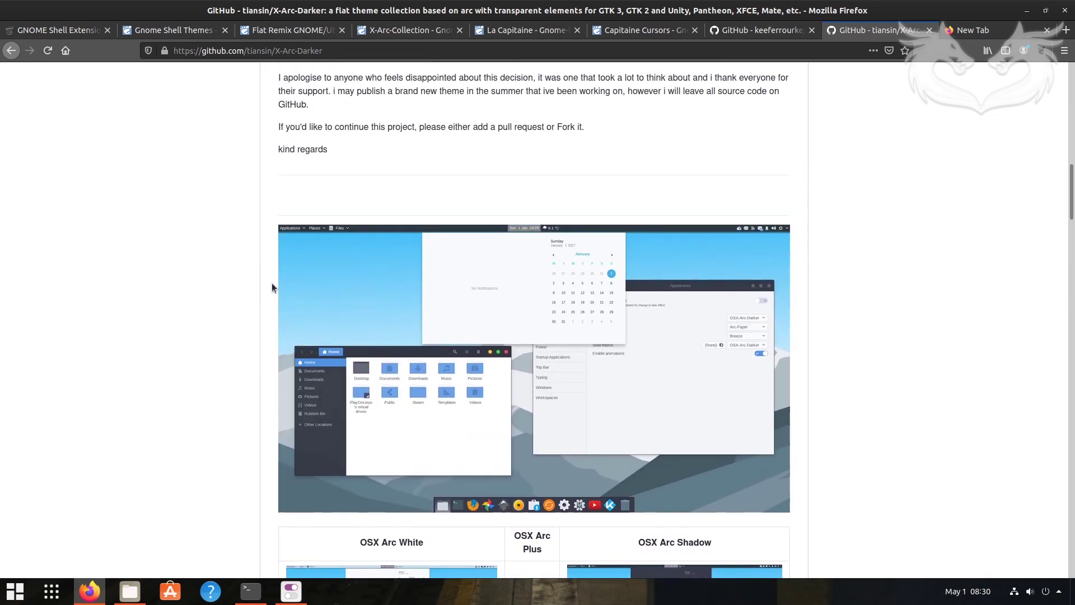
- Return to the Gnome Shell Themes page, minimize Firefox, bring up the Downloads folder in Files, and select X-Arc-Collection-v1.4.9.zip
{"action": "left_click", "coordinate": [169, 29]}
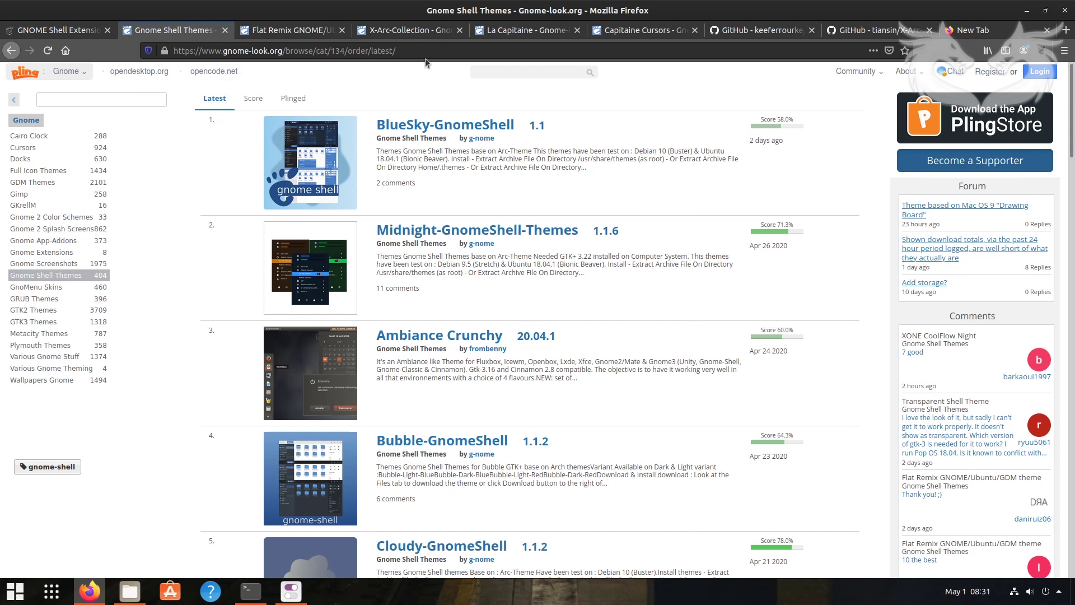
{"action": "left_click", "coordinate": [1026, 11]}
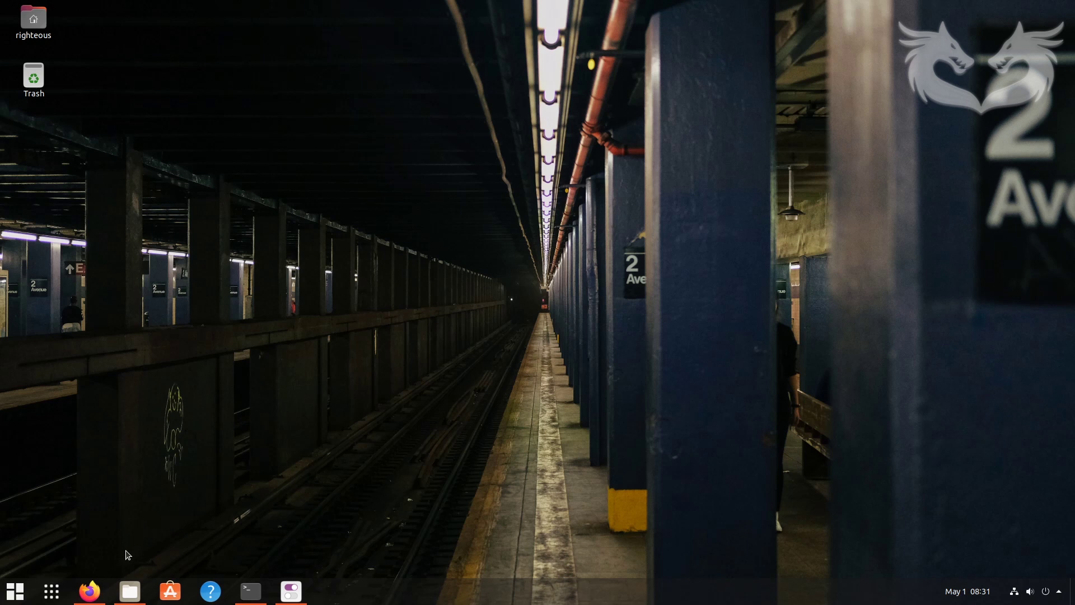
{"action": "left_click", "coordinate": [129, 587]}
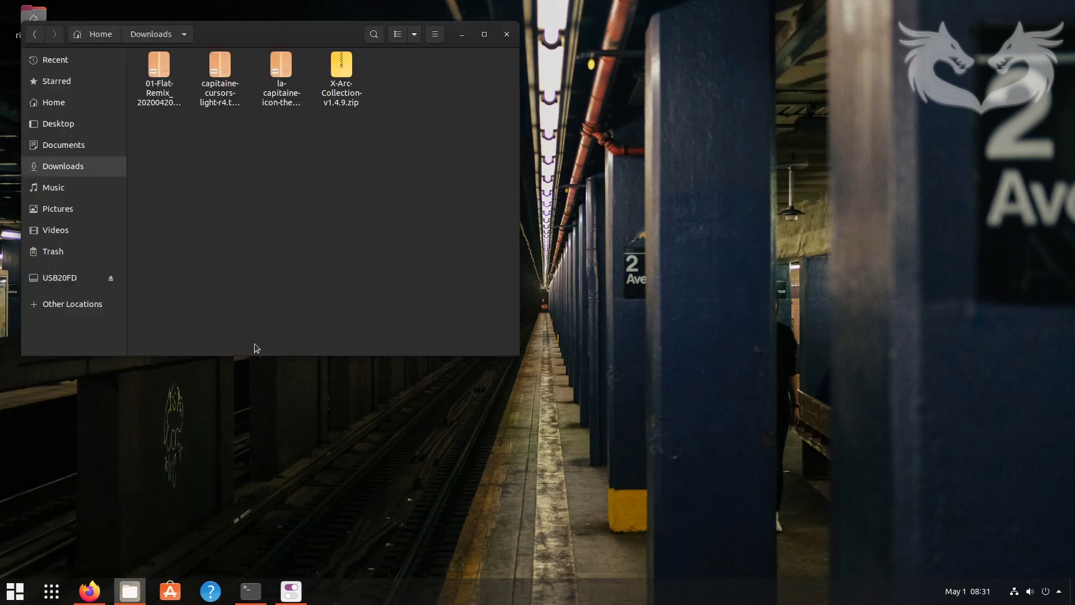
{"action": "left_click_drag", "start_coordinate": [302, 35], "coordinate": [482, 103]}
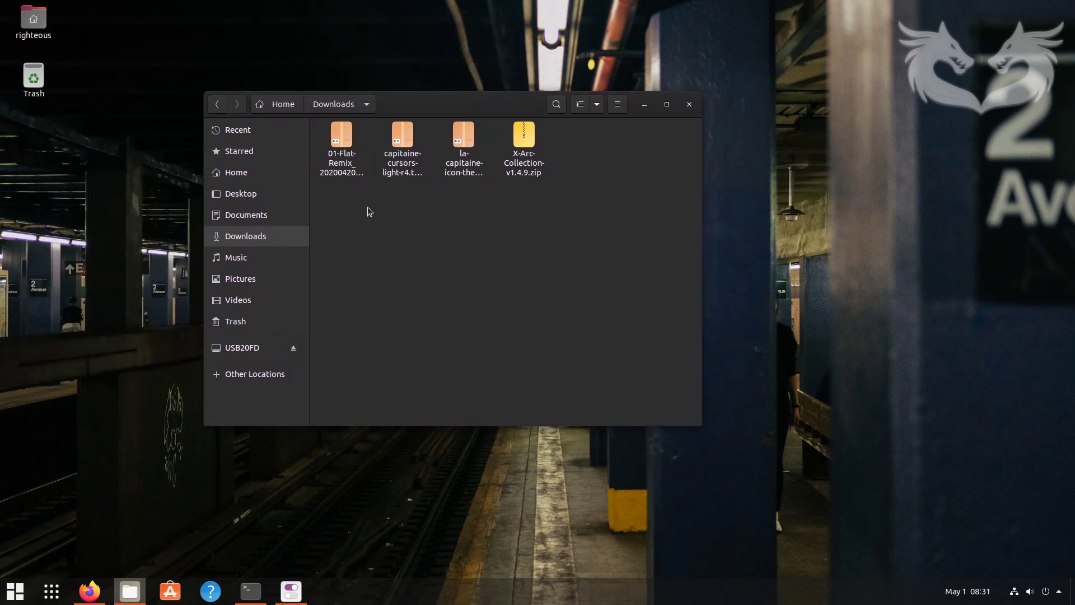
{"action": "left_click", "coordinate": [343, 145]}
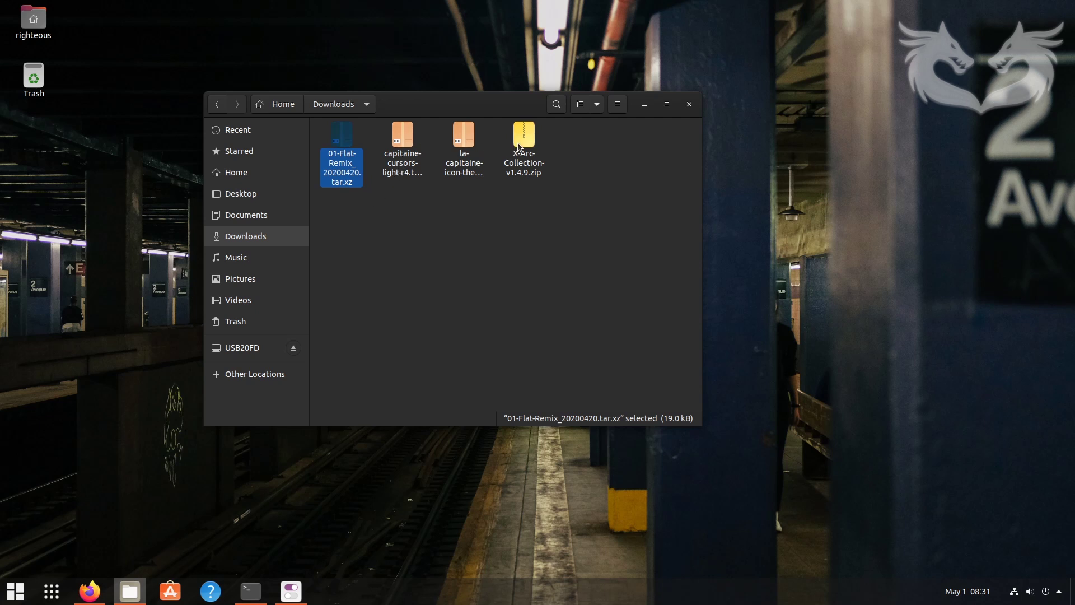
{"action": "left_click", "coordinate": [530, 156]}
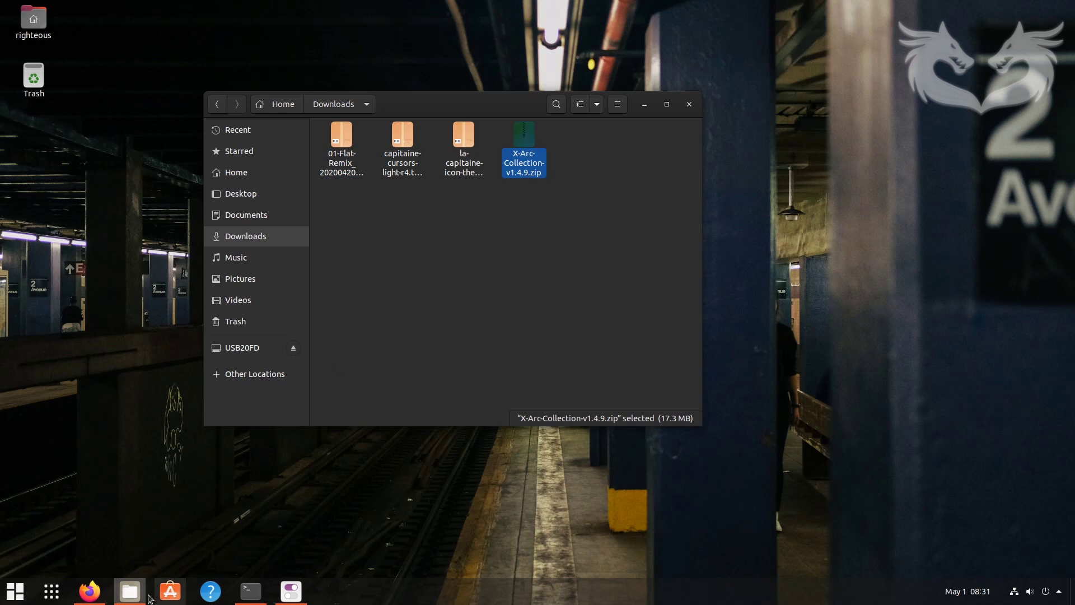
- Check the X-Arc-Collection file listing on Gnome-look.org in Firefox, return to the Downloads folder, and clear the file selection
{"action": "mouse_move", "coordinate": [98, 596]}
{"action": "left_click", "coordinate": [132, 529]}
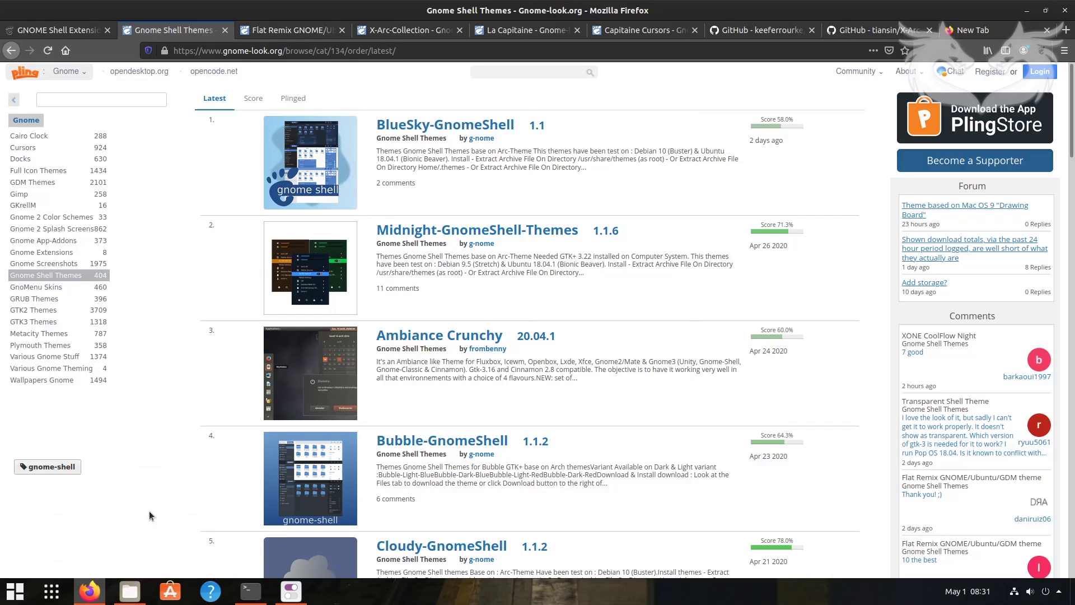
{"action": "left_click", "coordinate": [404, 29]}
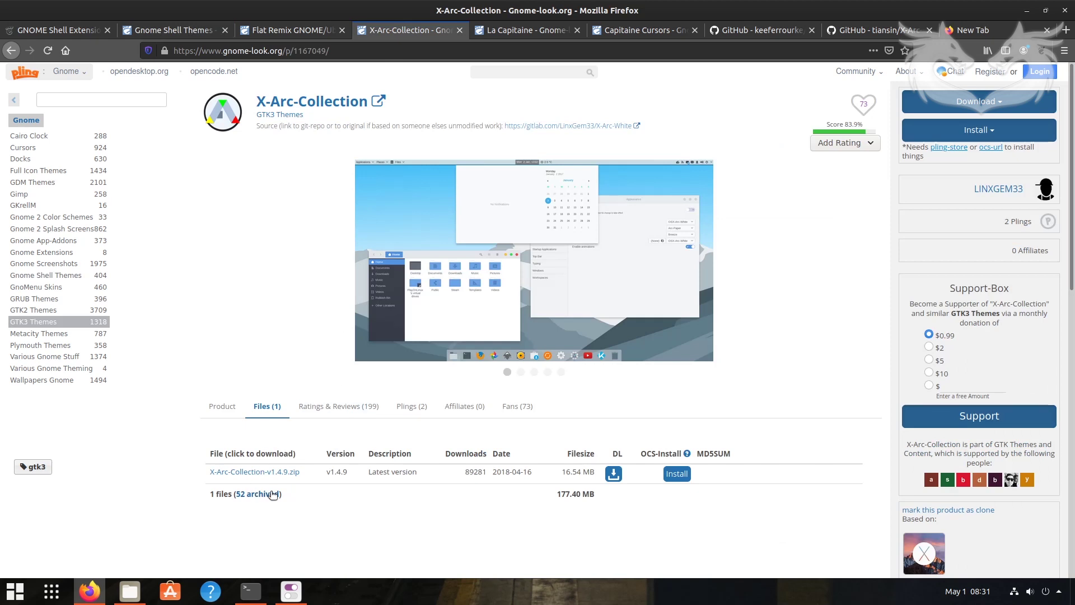
{"action": "left_click", "coordinate": [1026, 14]}
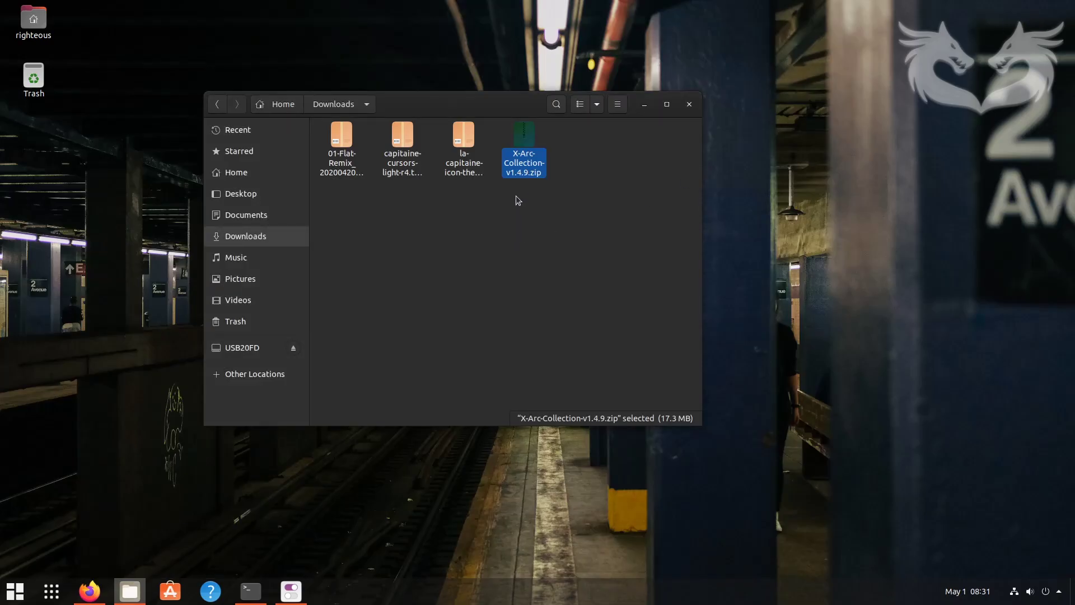
{"action": "left_click", "coordinate": [519, 194]}
{"action": "left_click", "coordinate": [522, 147]}
{"action": "left_click", "coordinate": [463, 286]}
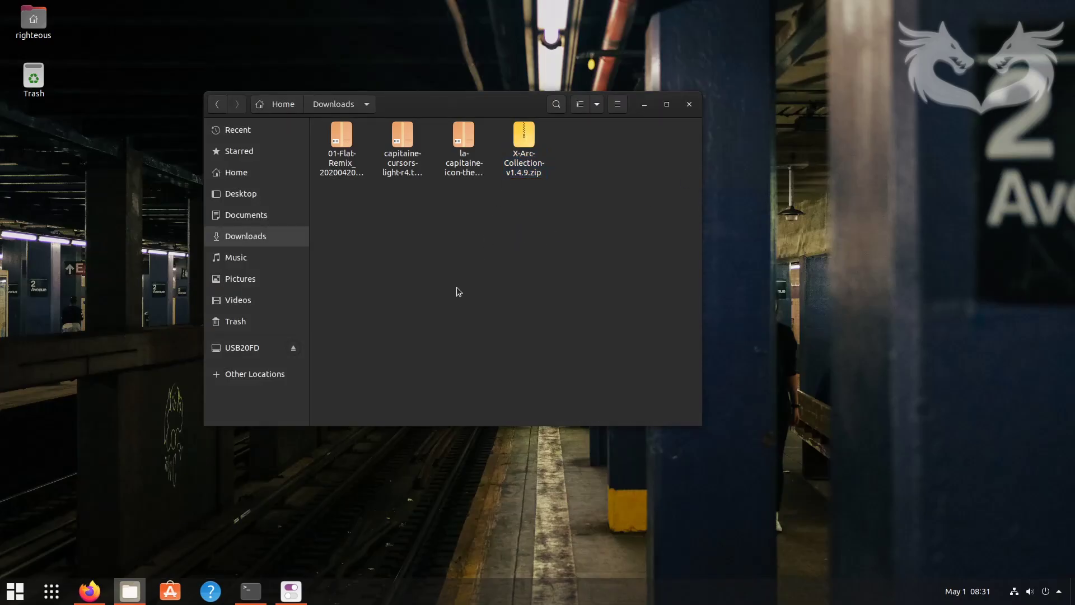
- Open a second Files window on the Home folder and tile it on the left half, with Downloads on the right half
{"action": "right_click", "coordinate": [128, 600]}
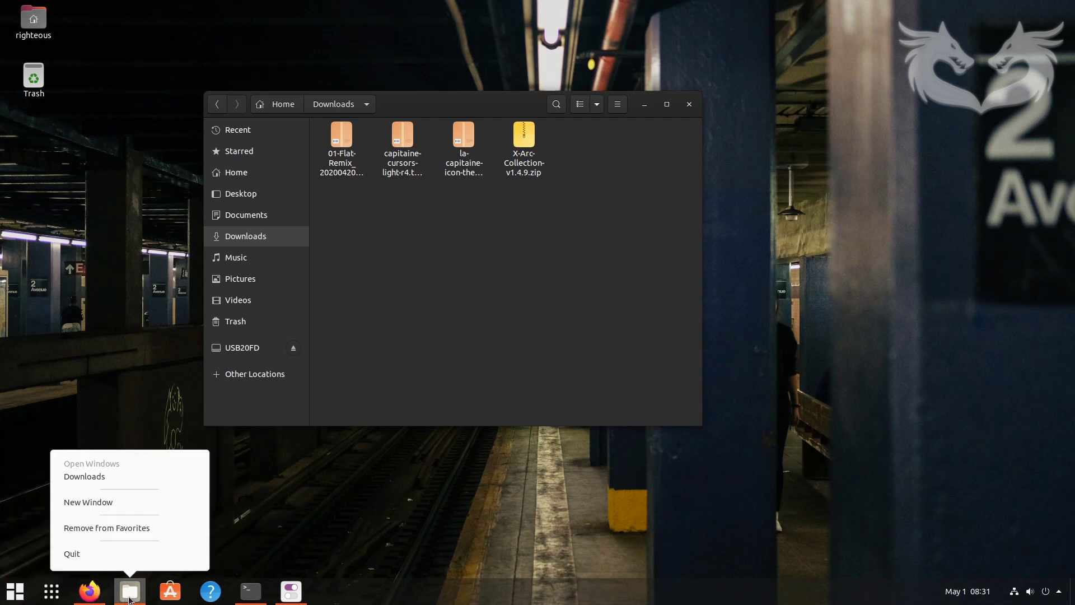
{"action": "left_click", "coordinate": [112, 503]}
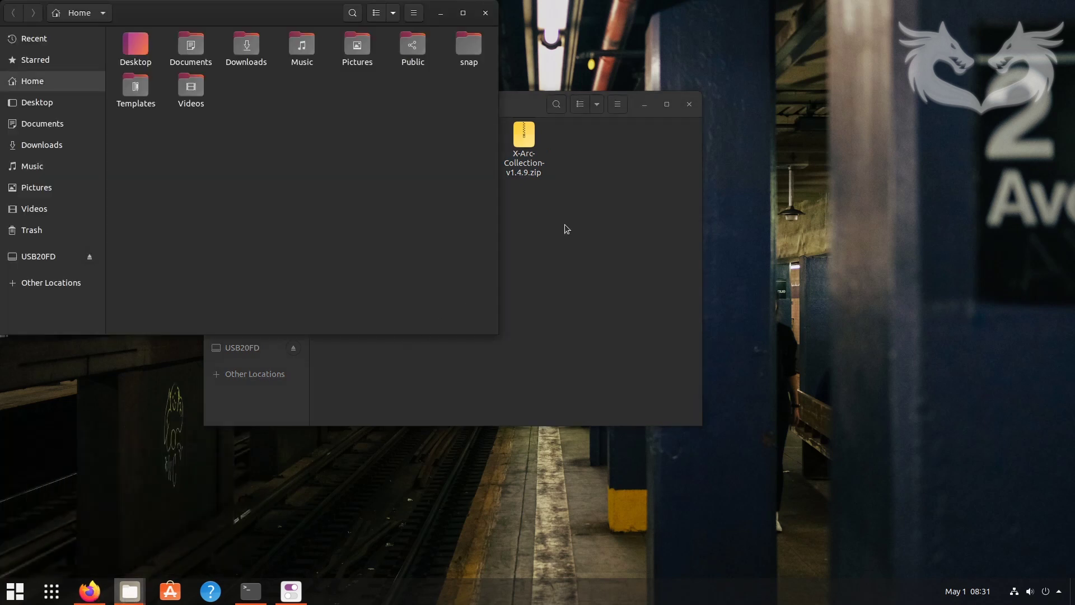
{"action": "left_click_drag", "start_coordinate": [537, 112], "coordinate": [592, 163]}
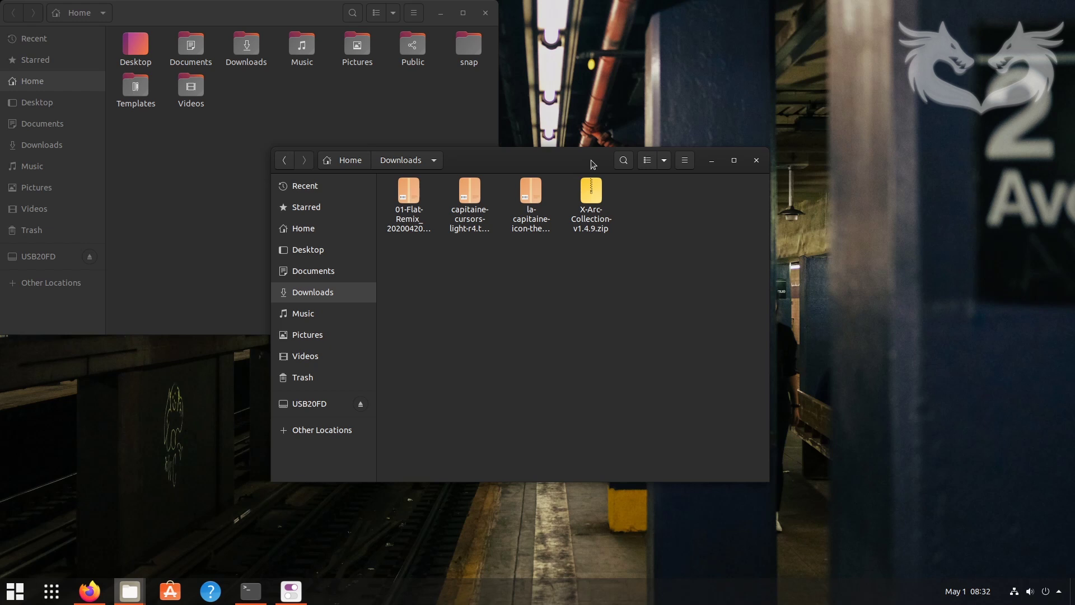
{"action": "key", "text": "super+Right"}
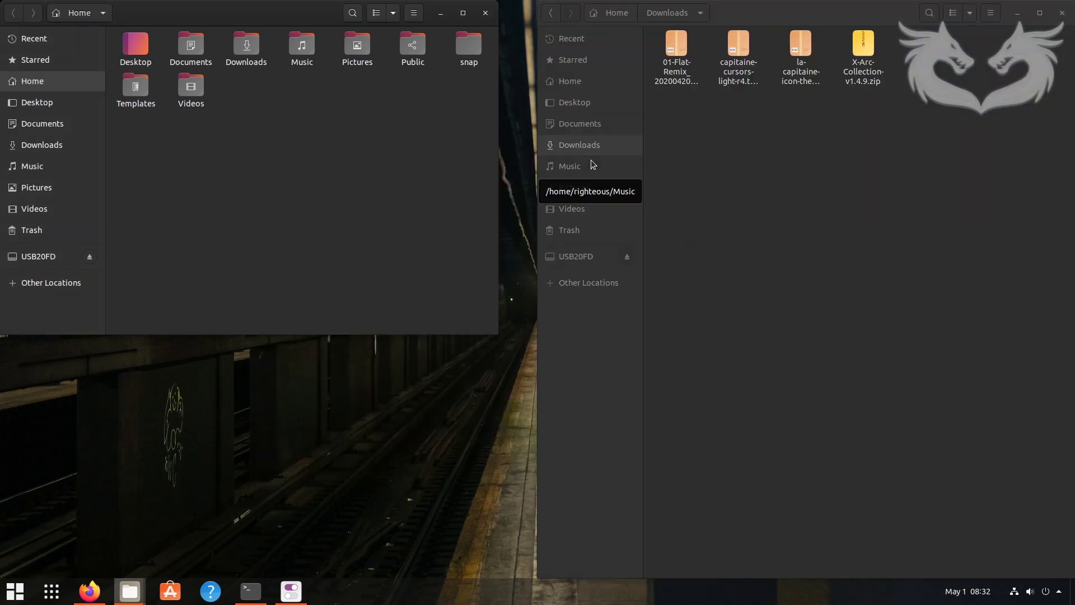
{"action": "key", "text": "super+Left"}
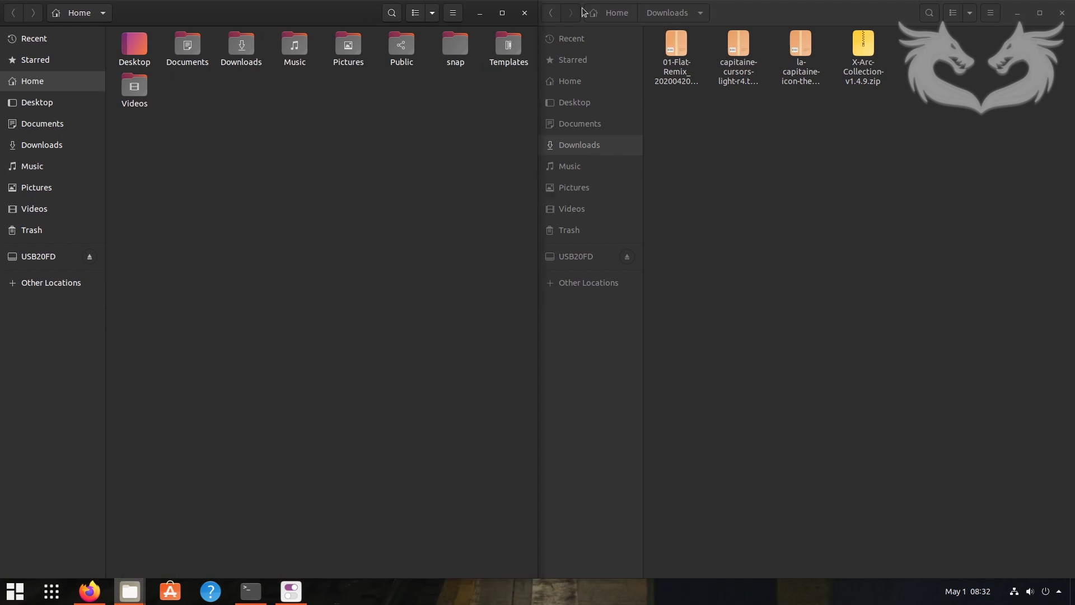
- Try maximizing and restoring the Home and Downloads windows, and tile them side by side again
{"action": "left_click", "coordinate": [502, 12]}
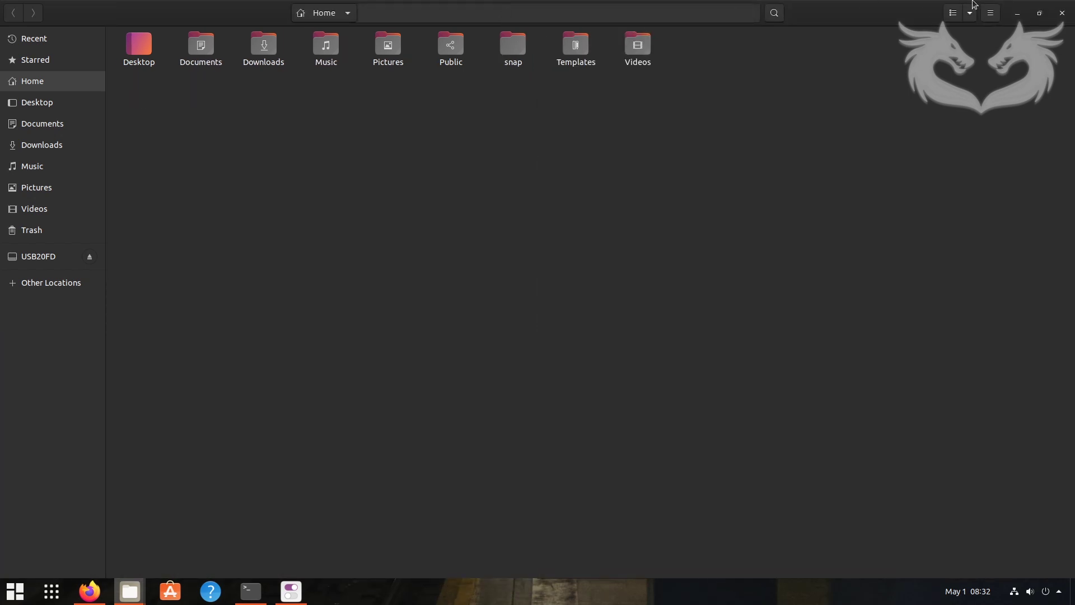
{"action": "left_click", "coordinate": [1037, 14]}
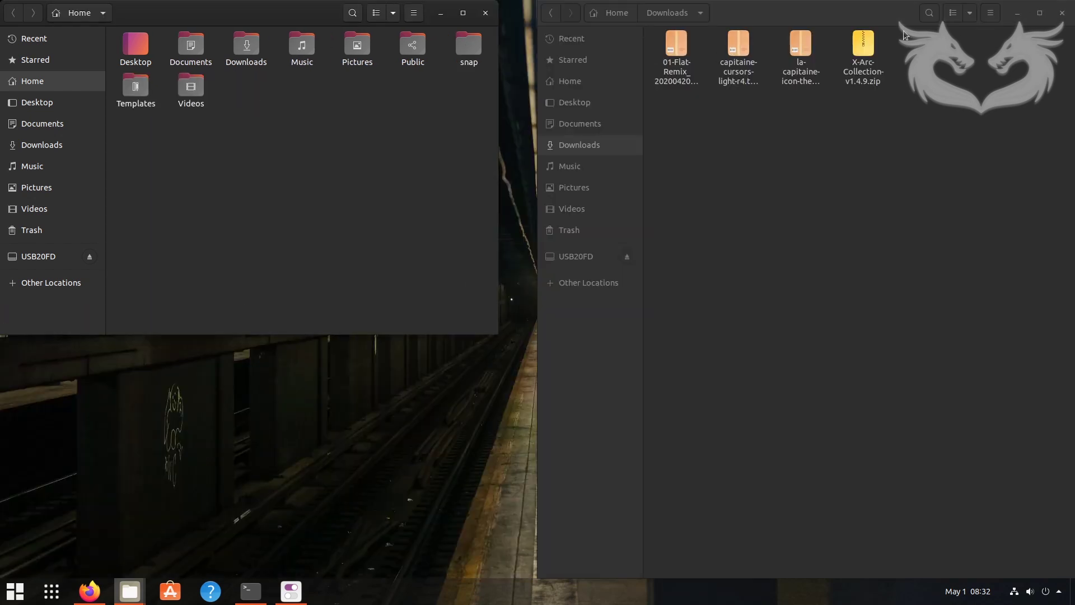
{"action": "left_click", "coordinate": [1040, 16]}
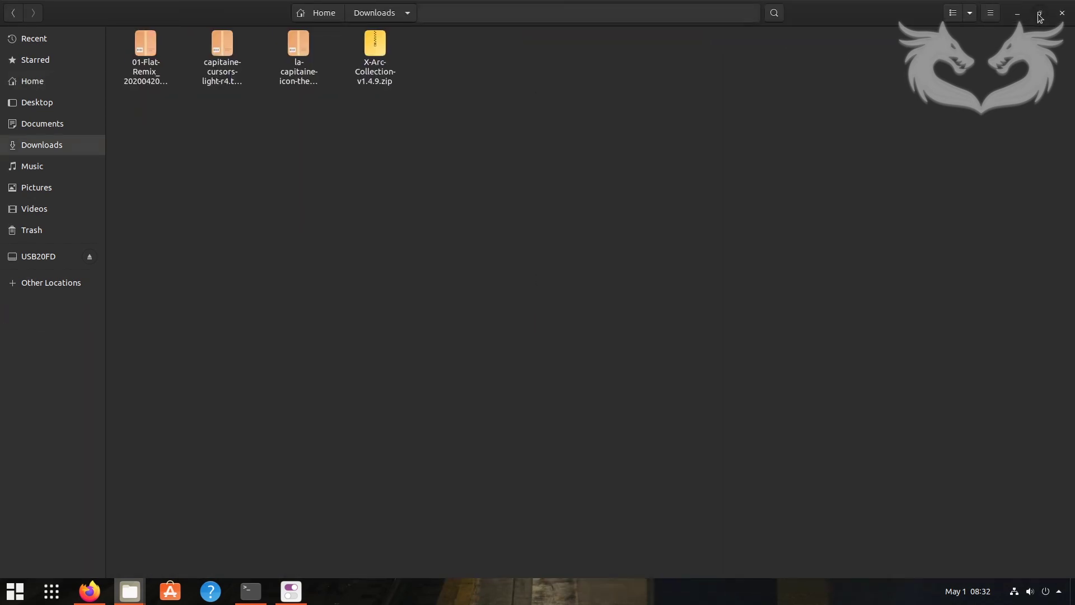
{"action": "left_click", "coordinate": [1040, 15]}
{"action": "left_click_drag", "start_coordinate": [519, 160], "coordinate": [1072, 152]}
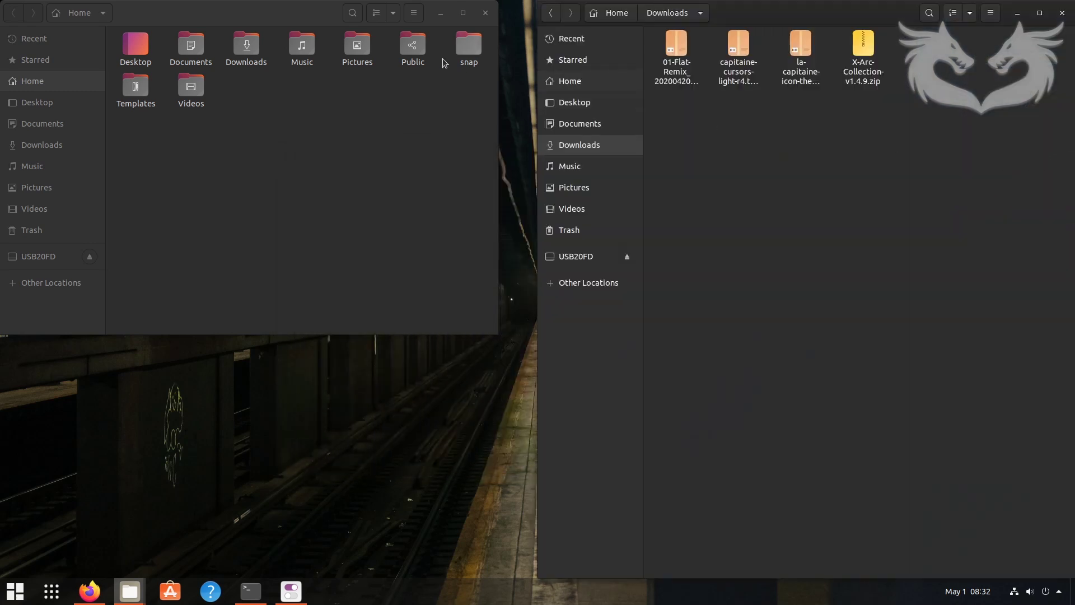
{"action": "left_click_drag", "start_coordinate": [296, 12], "coordinate": [3, 117]}
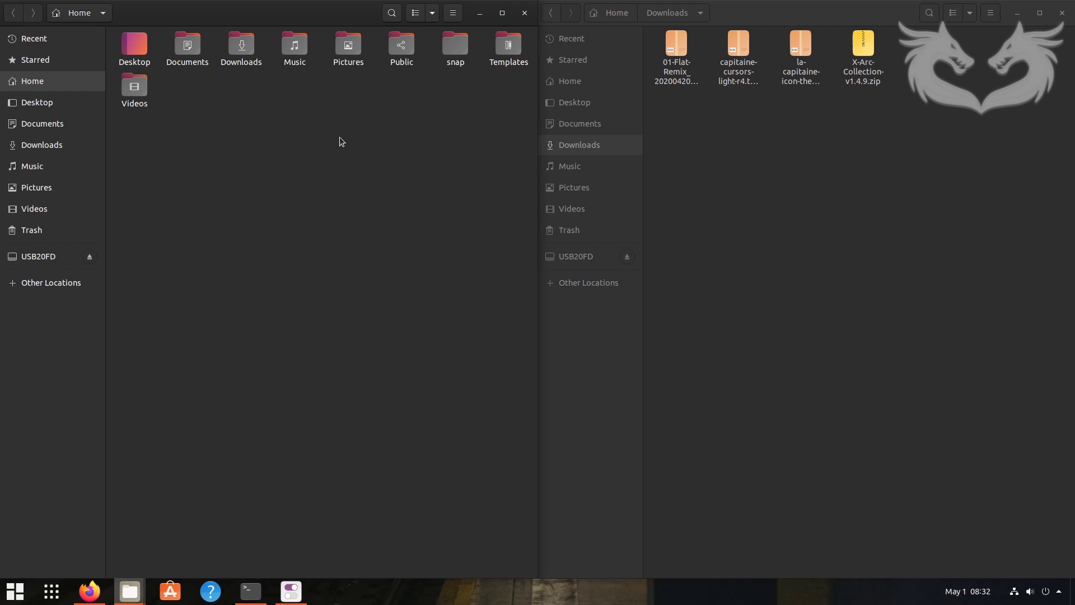
- Show hidden files in the Home folder and create a new folder there named .themes
{"action": "left_click", "coordinate": [453, 15]}
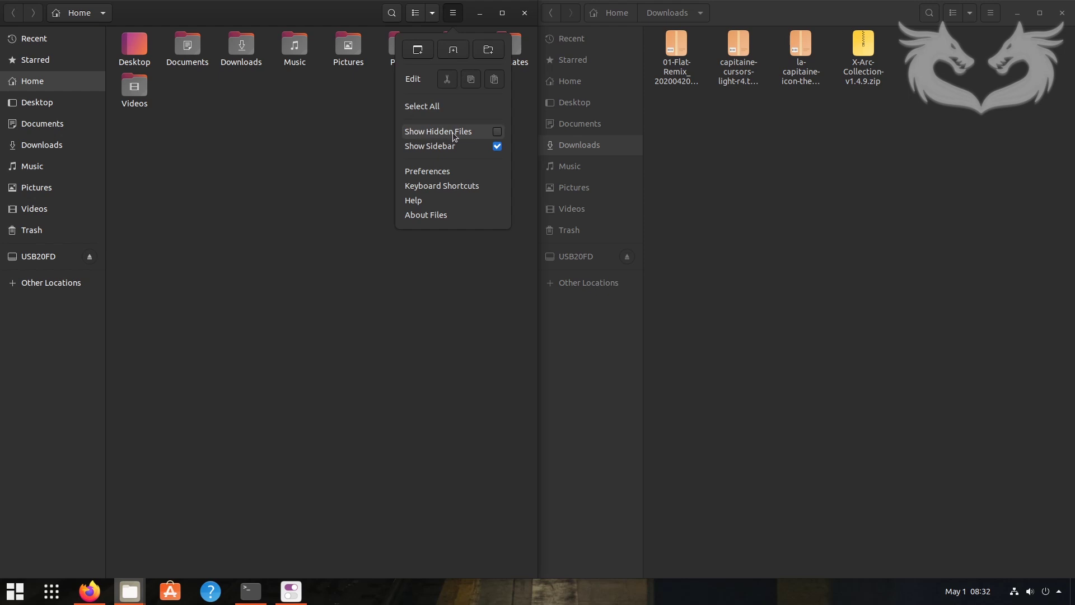
{"action": "left_click", "coordinate": [497, 132]}
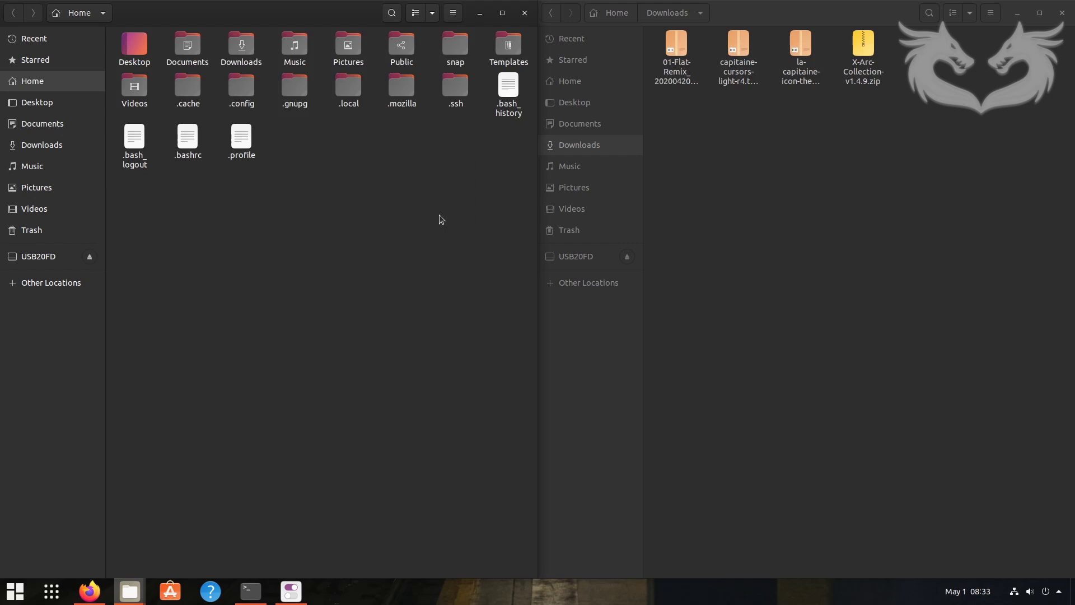
{"action": "right_click", "coordinate": [342, 166]}
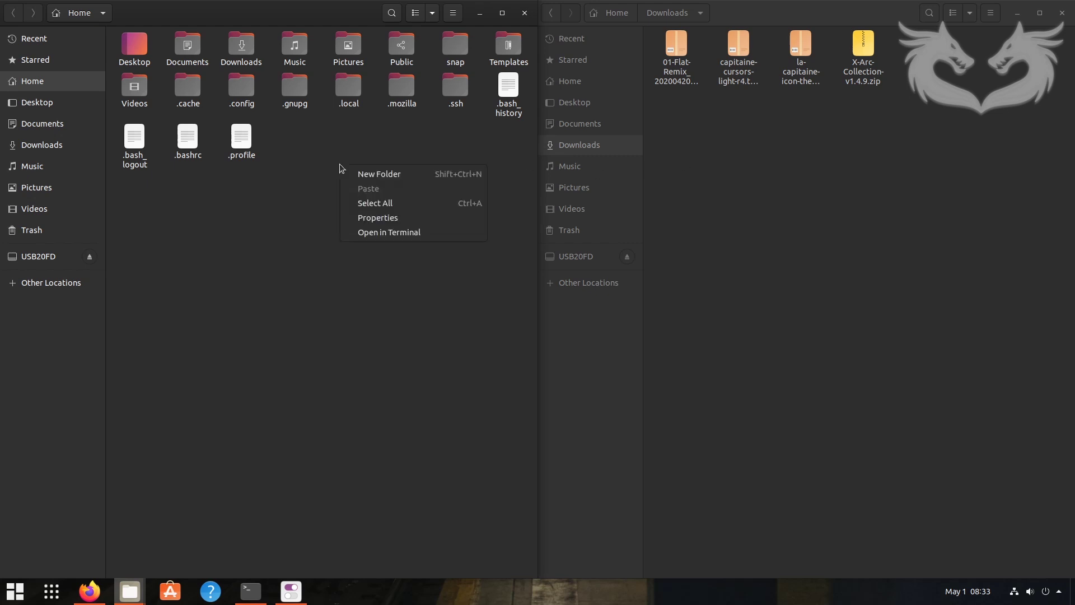
{"action": "left_click", "coordinate": [375, 177]}
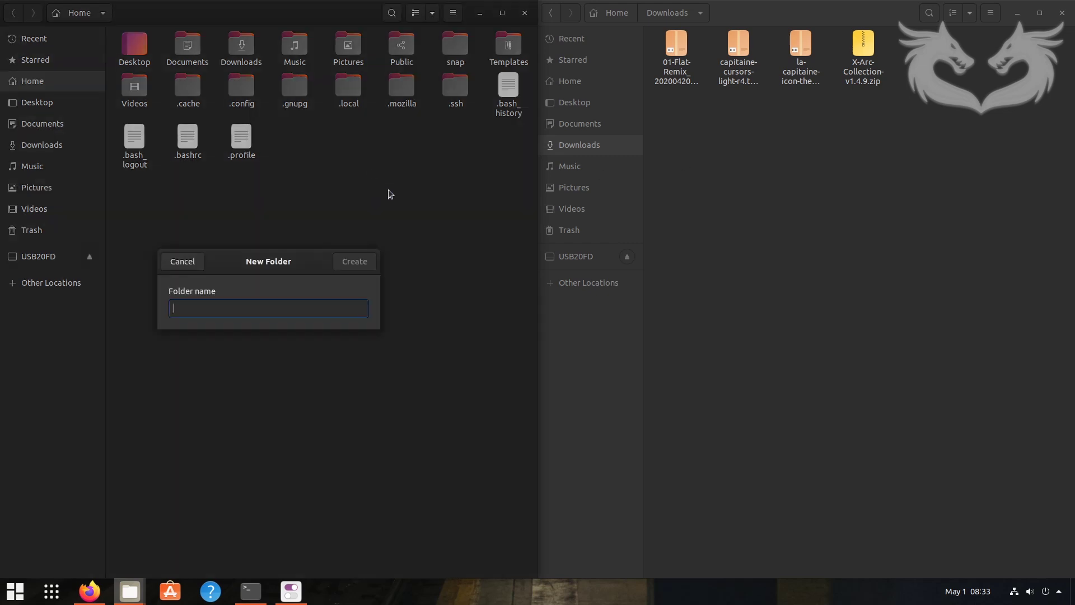
{"action": "type", "text": "."}
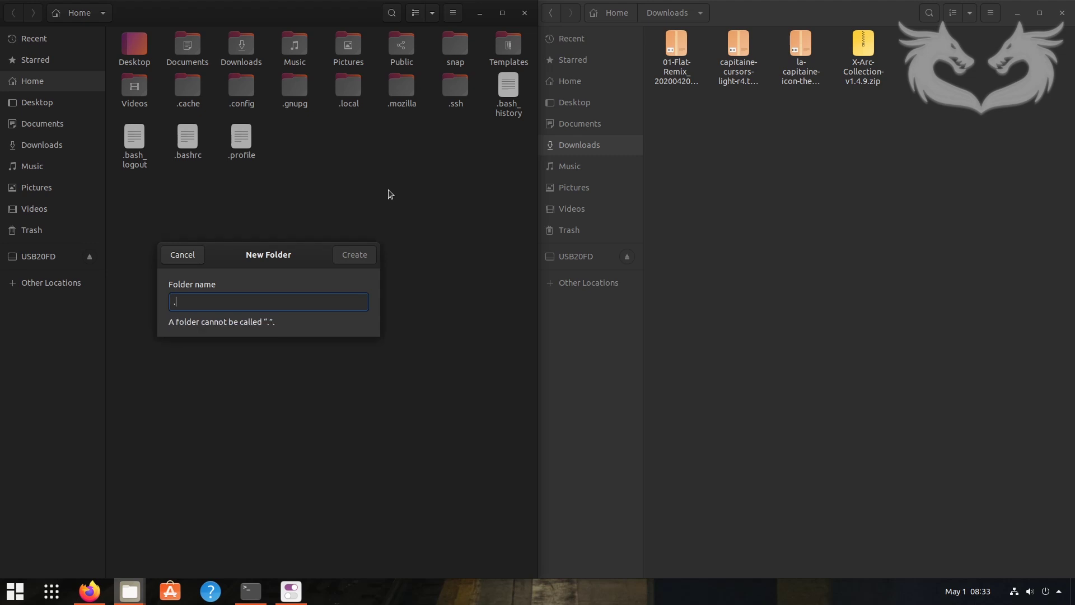
{"action": "type", "text": "themes"}
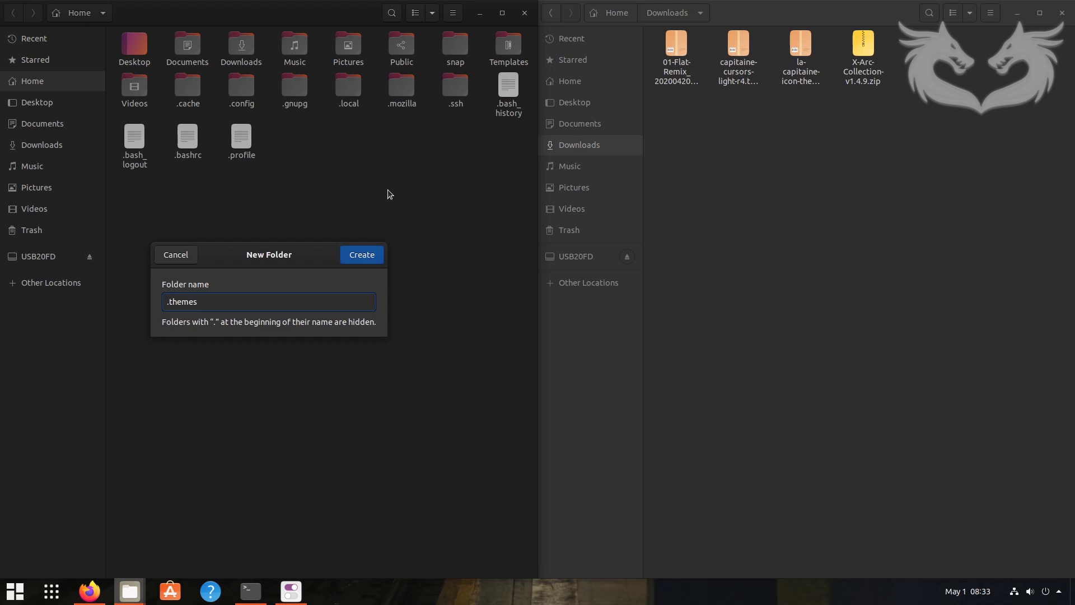
{"action": "left_click", "coordinate": [362, 257]}
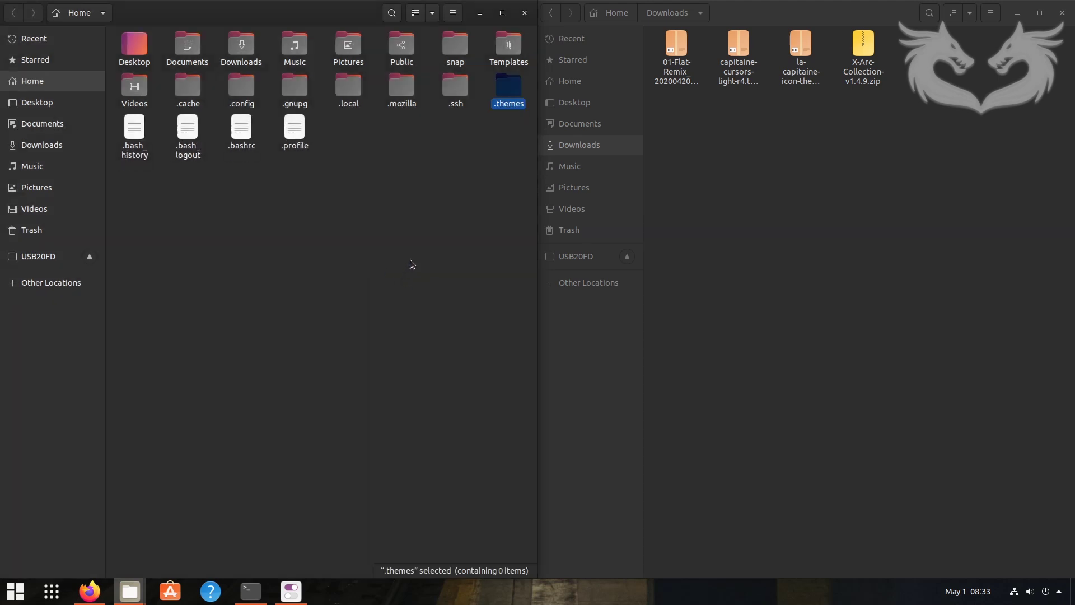
- Create a folder named .icons in the Home folder
{"action": "right_click", "coordinate": [401, 206]}
{"action": "left_click", "coordinate": [424, 217]}
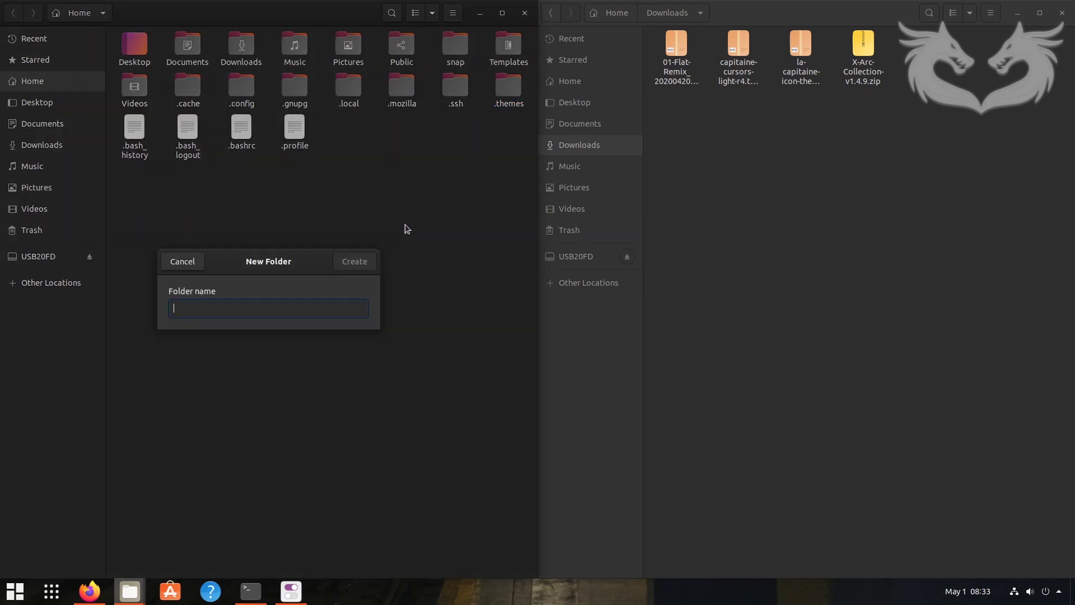
{"action": "type", "text": ".icons"}
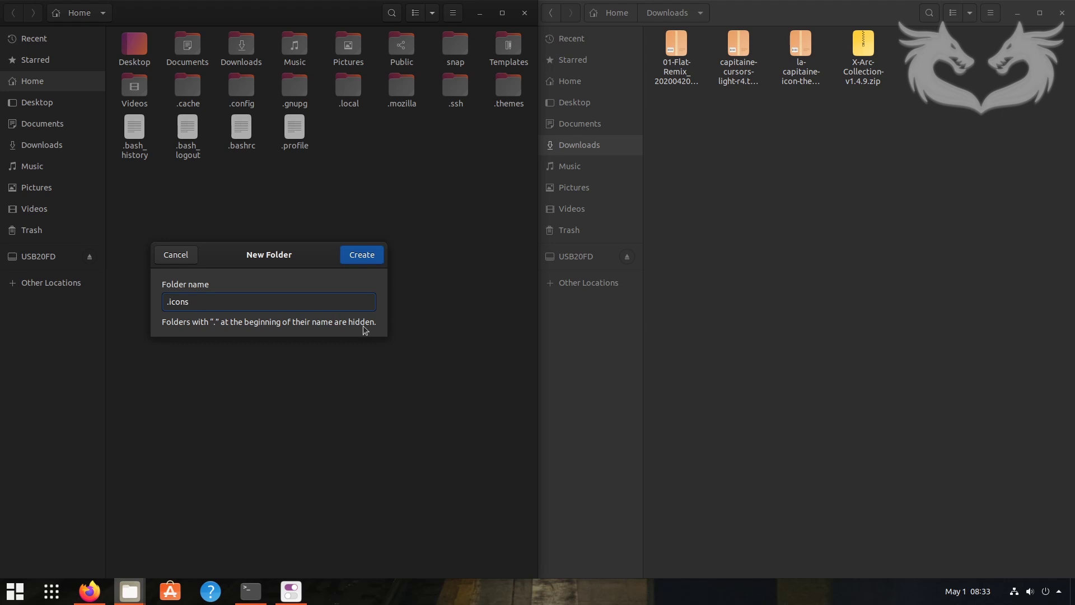
{"action": "left_click", "coordinate": [363, 261]}
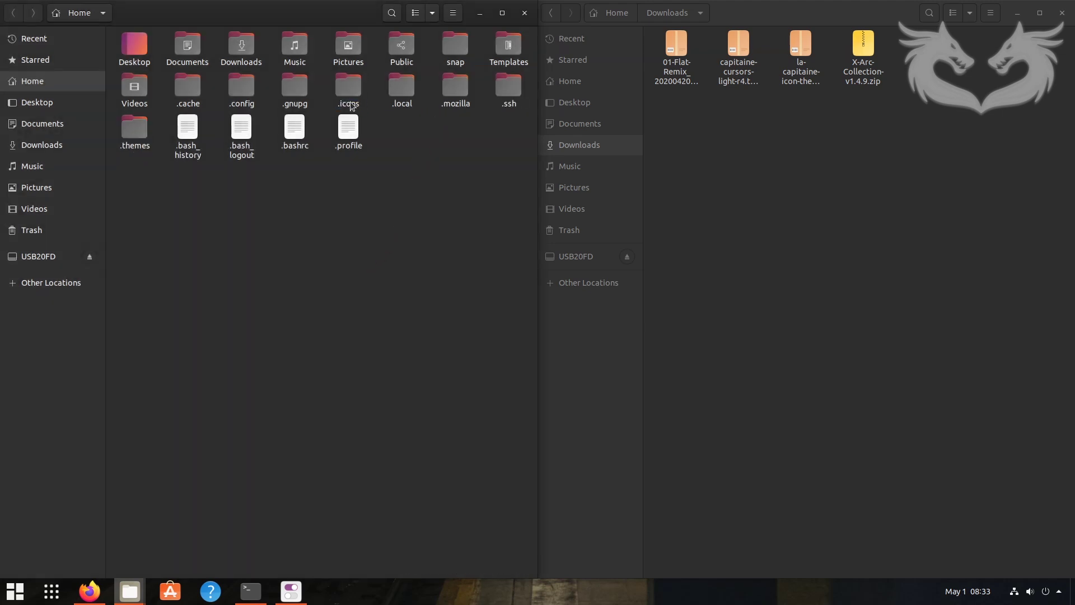
- Open the .themes folder in the Home window and extract X-Arc-Collection-v1.4.9.zip in place in Downloads
{"action": "left_click", "coordinate": [134, 133]}
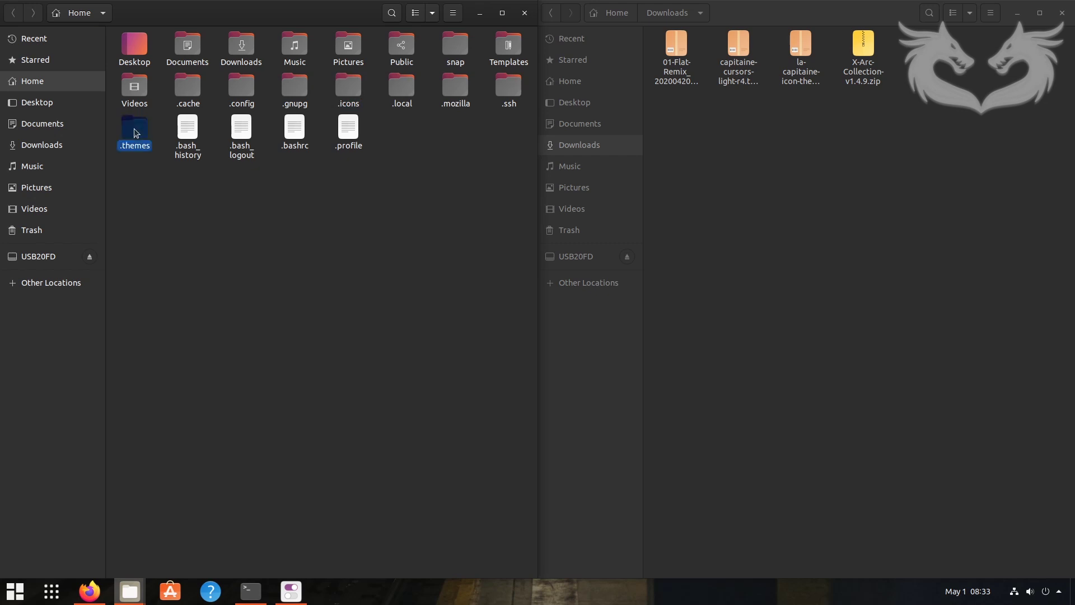
{"action": "double_click", "coordinate": [134, 133]}
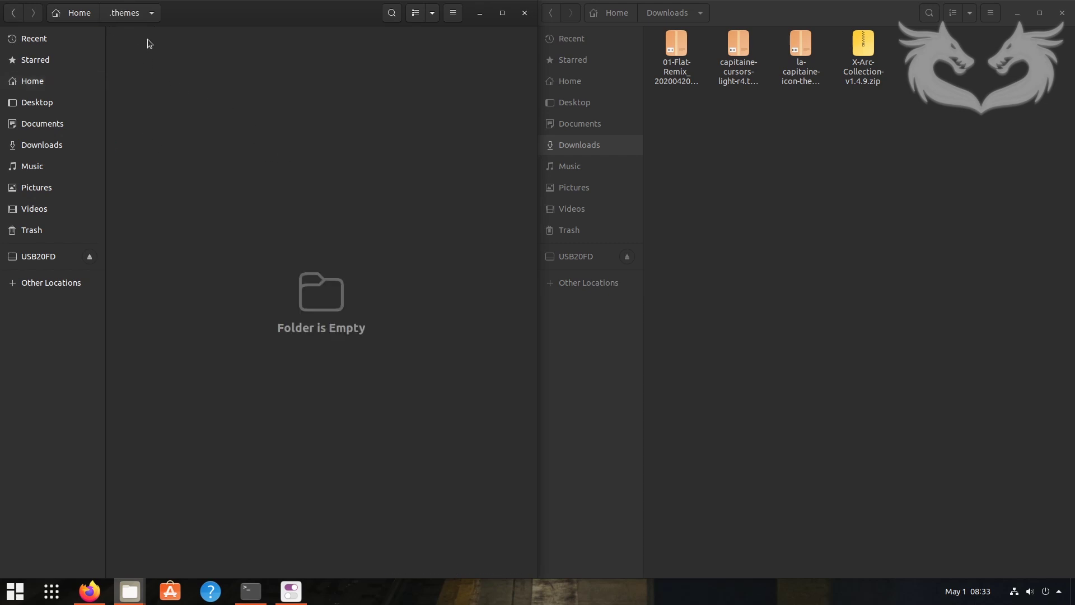
{"action": "left_click", "coordinate": [823, 170]}
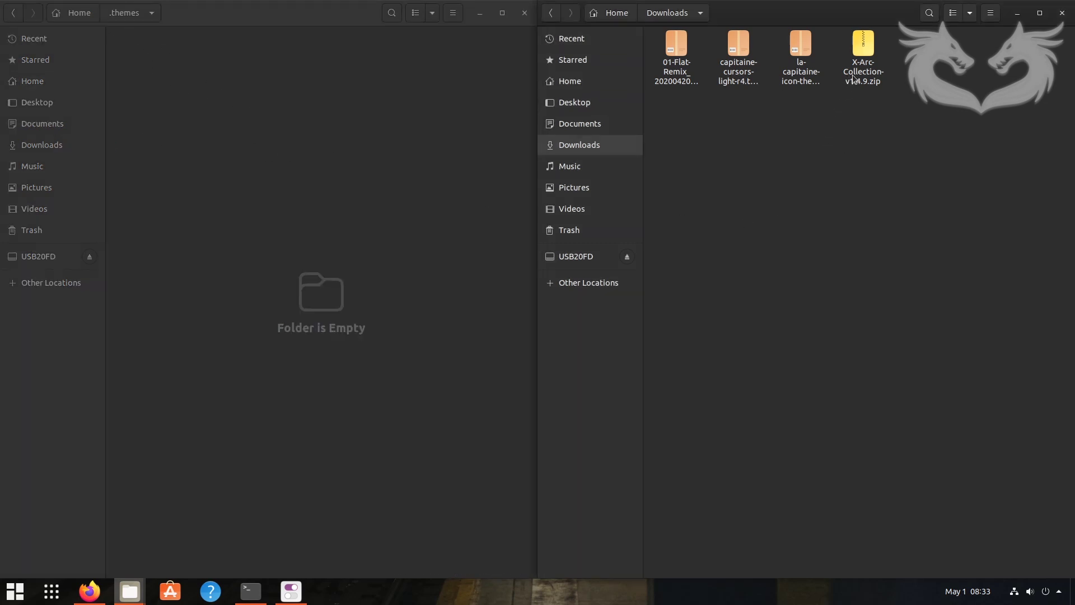
{"action": "left_click", "coordinate": [863, 58]}
{"action": "right_click", "coordinate": [863, 57]}
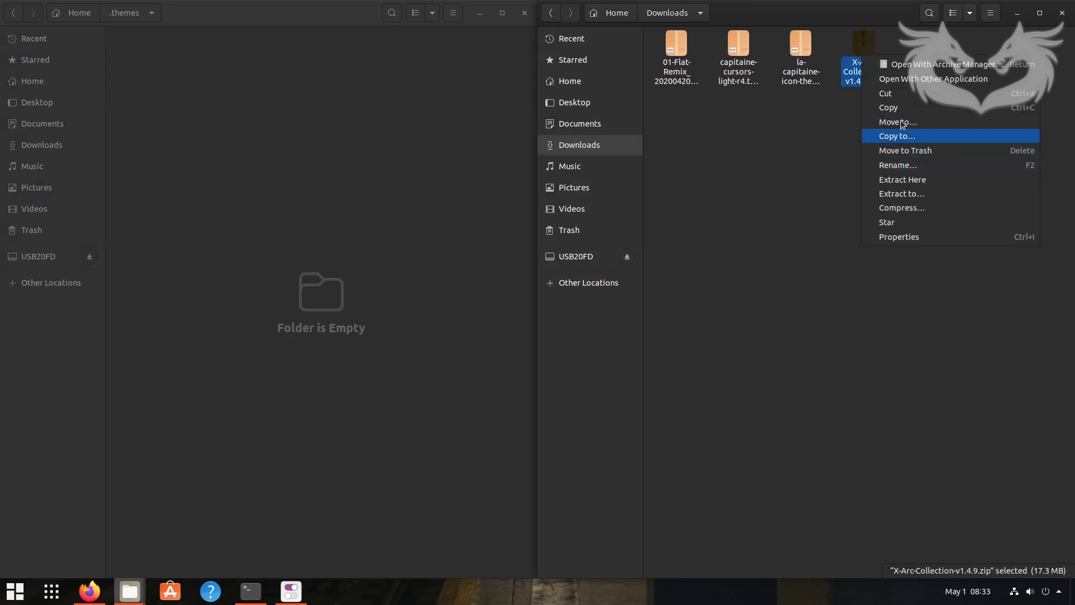
{"action": "left_click", "coordinate": [915, 180]}
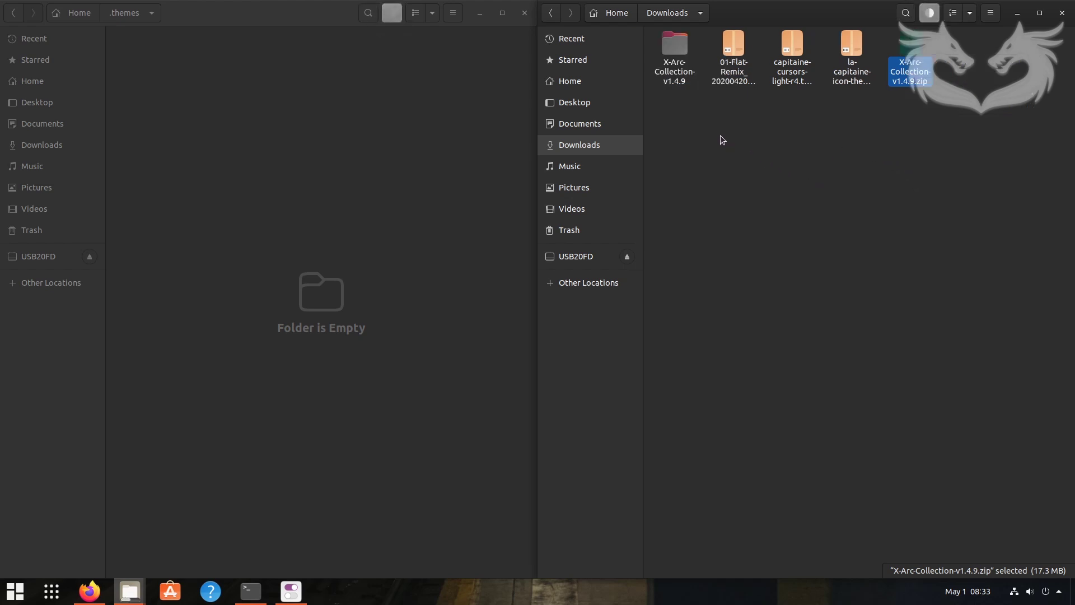
{"action": "left_click", "coordinate": [791, 177]}
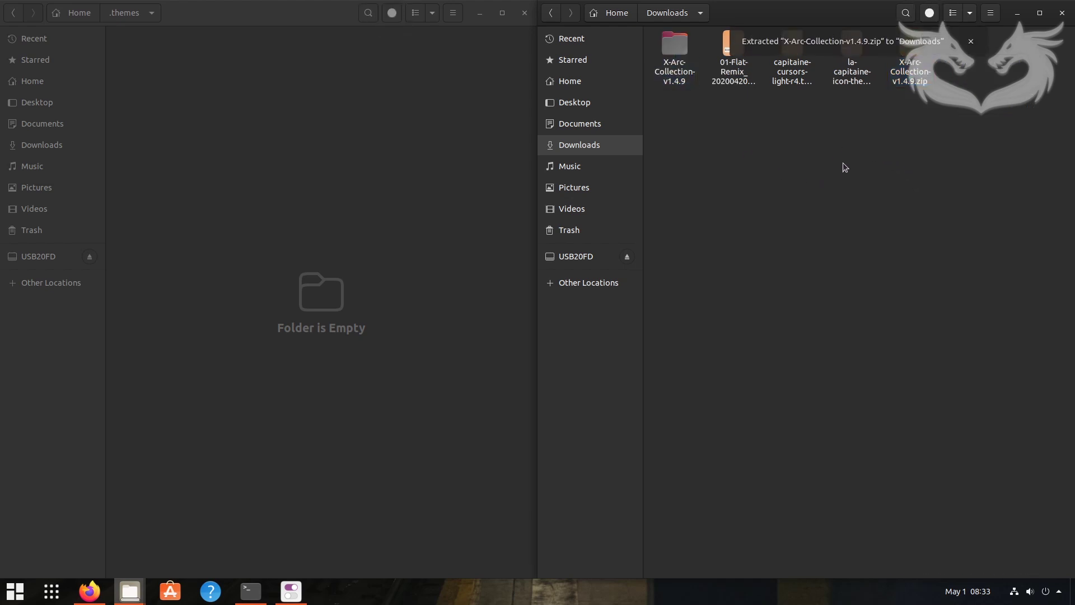
{"action": "left_click", "coordinate": [973, 44]}
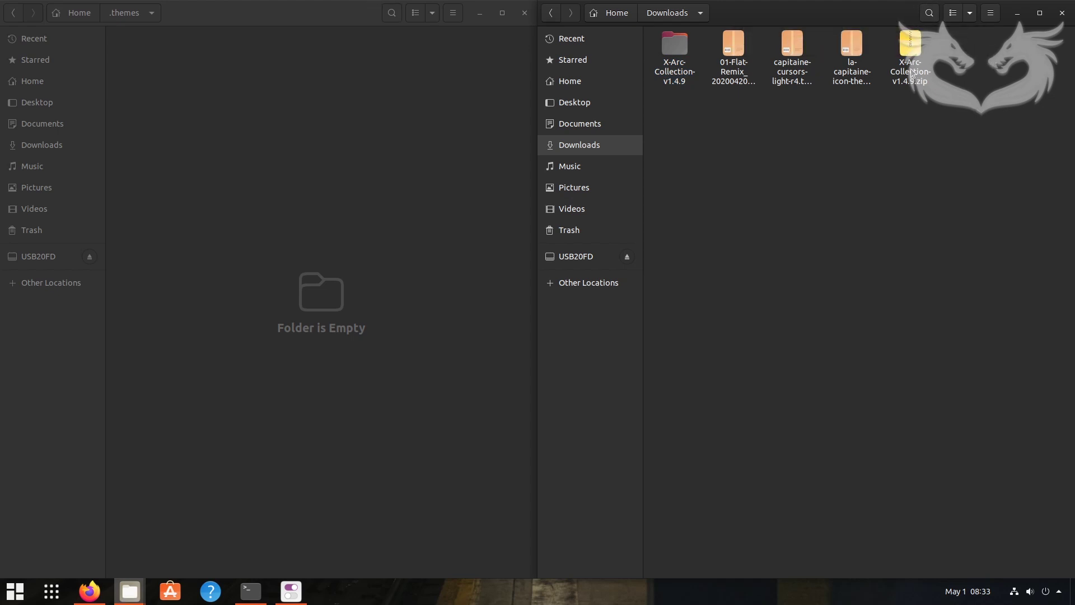
- Move the X-Arc-Darker, X-Arc-Plus, X-Arc-Shadow and X-Arc-White folders from the extracted X-Arc-Collection-v1.4.9 folder into .themes
{"action": "double_click", "coordinate": [675, 56]}
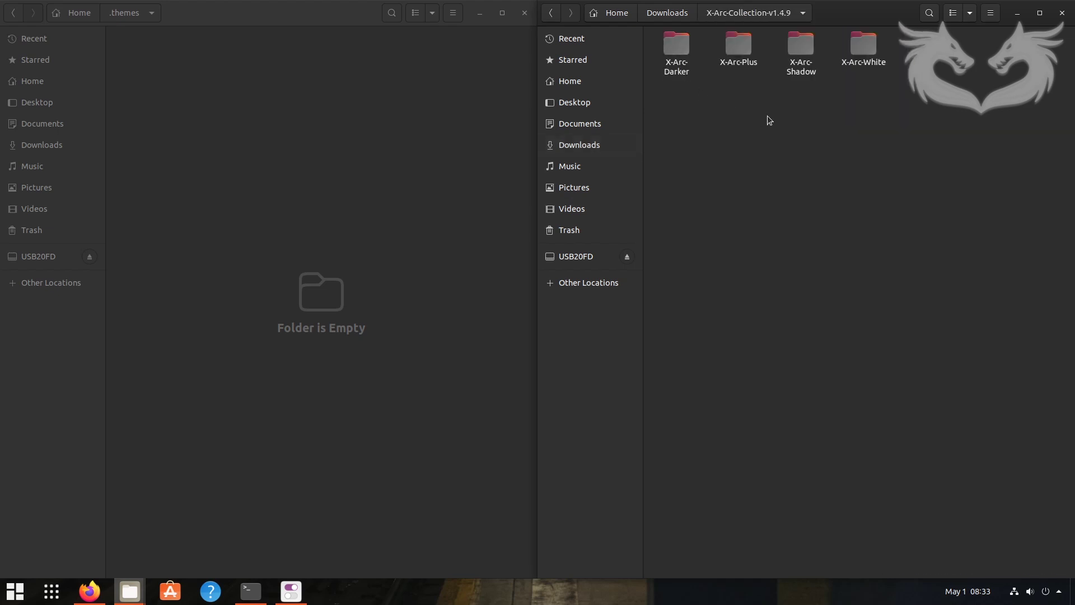
{"action": "left_click_drag", "start_coordinate": [914, 97], "coordinate": [679, 44]}
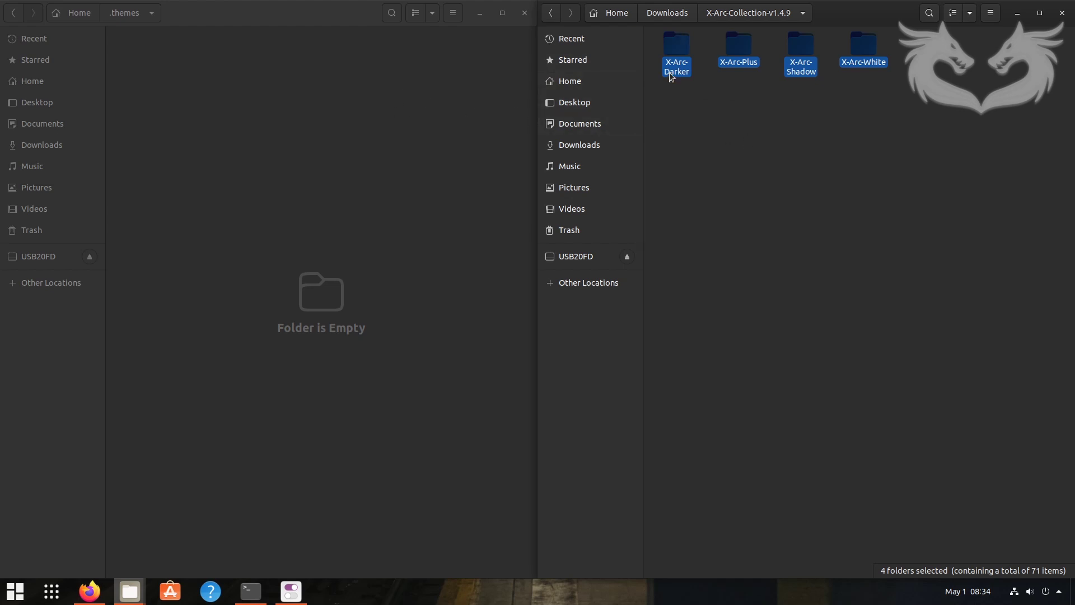
{"action": "left_click_drag", "start_coordinate": [677, 51], "coordinate": [213, 104]}
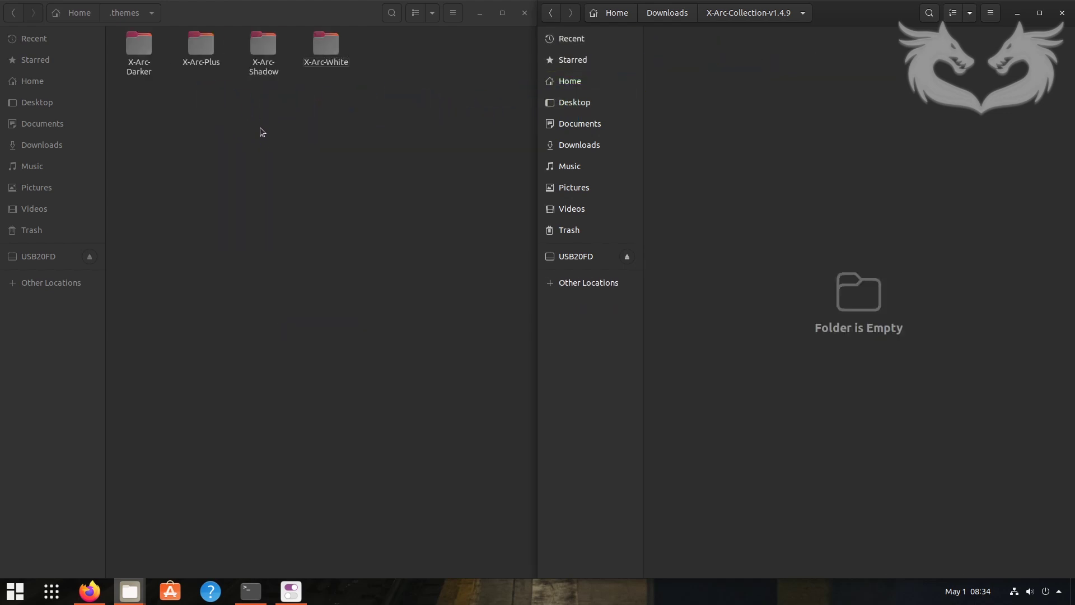
- Switch the .themes window to the .icons folder in Home and return the X-Arc-Collection window to Downloads
{"action": "left_click", "coordinate": [193, 116]}
{"action": "left_click", "coordinate": [80, 13]}
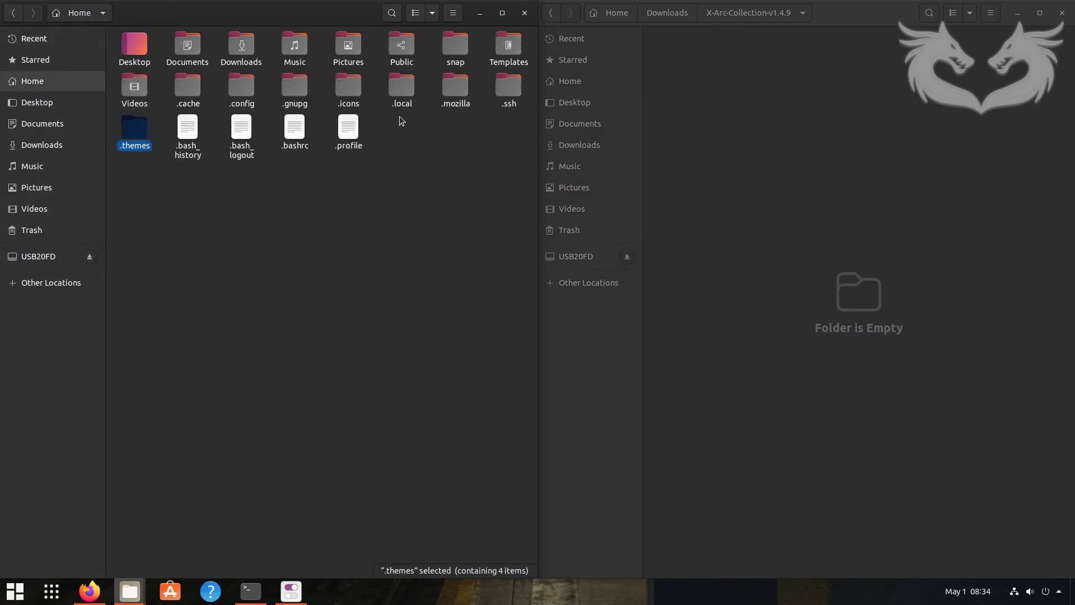
{"action": "double_click", "coordinate": [349, 94]}
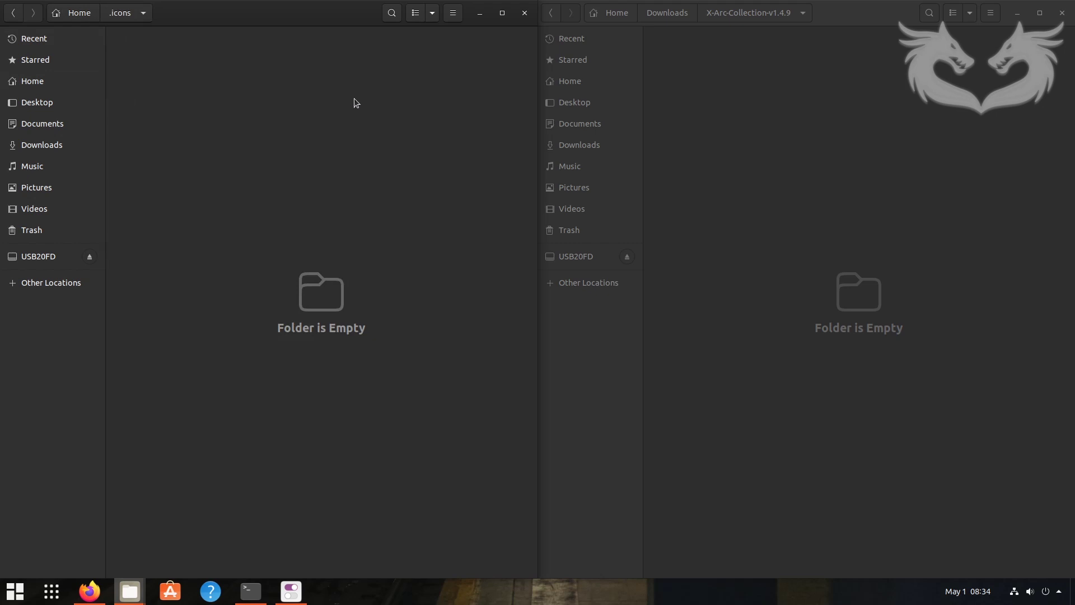
{"action": "left_click", "coordinate": [723, 149]}
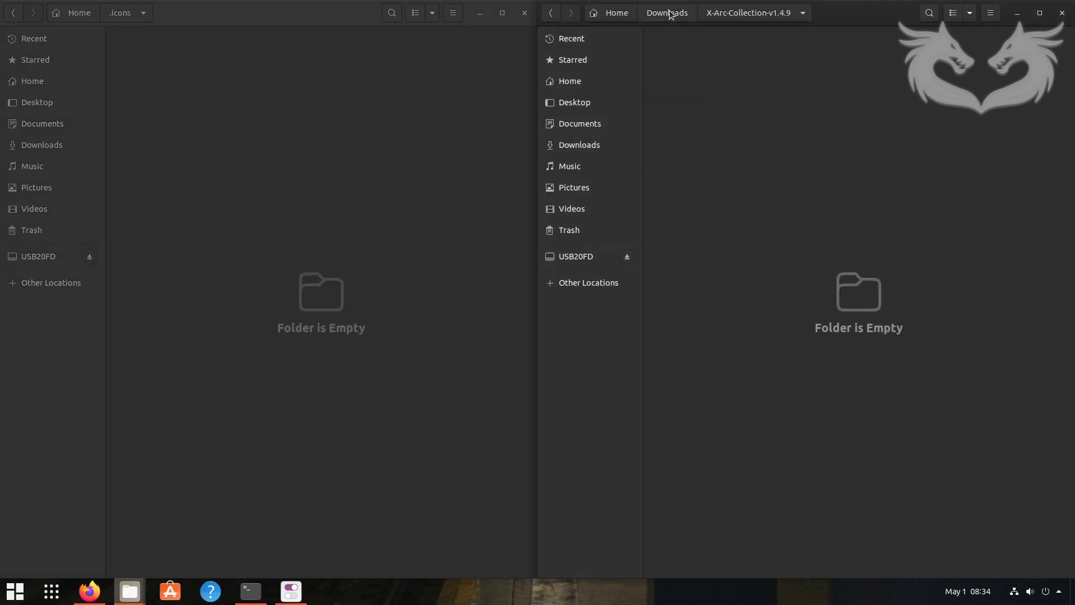
{"action": "left_click", "coordinate": [667, 13]}
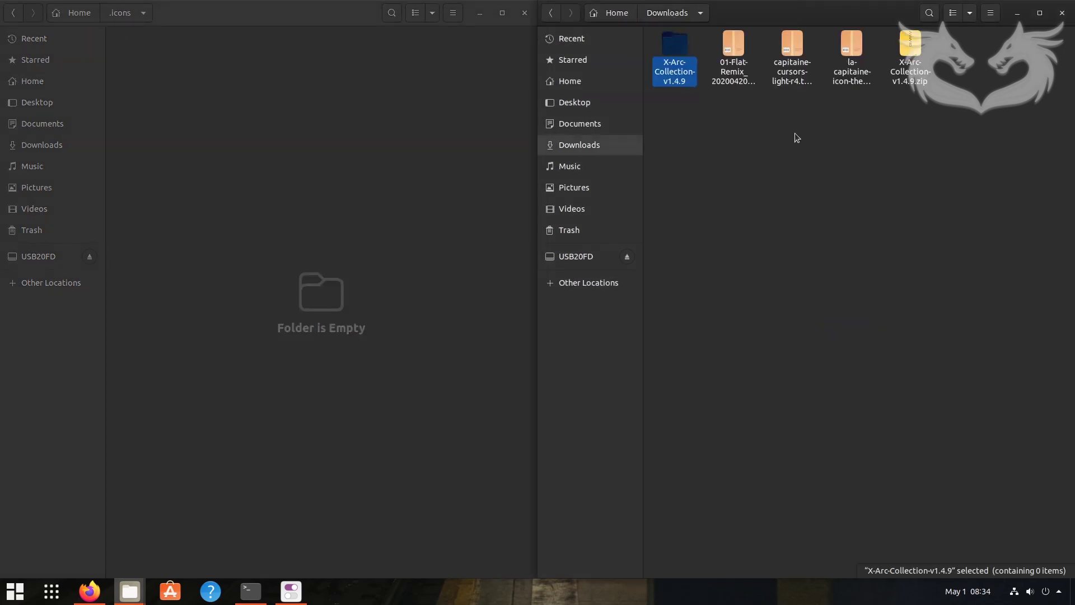
- Extract la-capitaine-icon-theme-0.6.1-20190217.tar.gz in place in the Downloads folder
{"action": "left_click", "coordinate": [852, 82]}
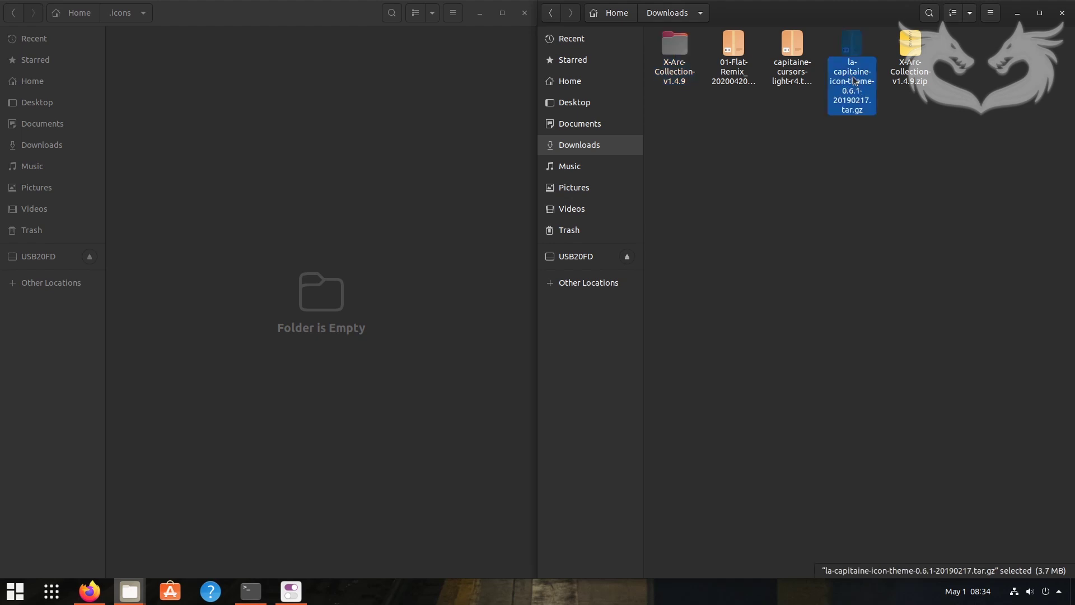
{"action": "right_click", "coordinate": [854, 76]}
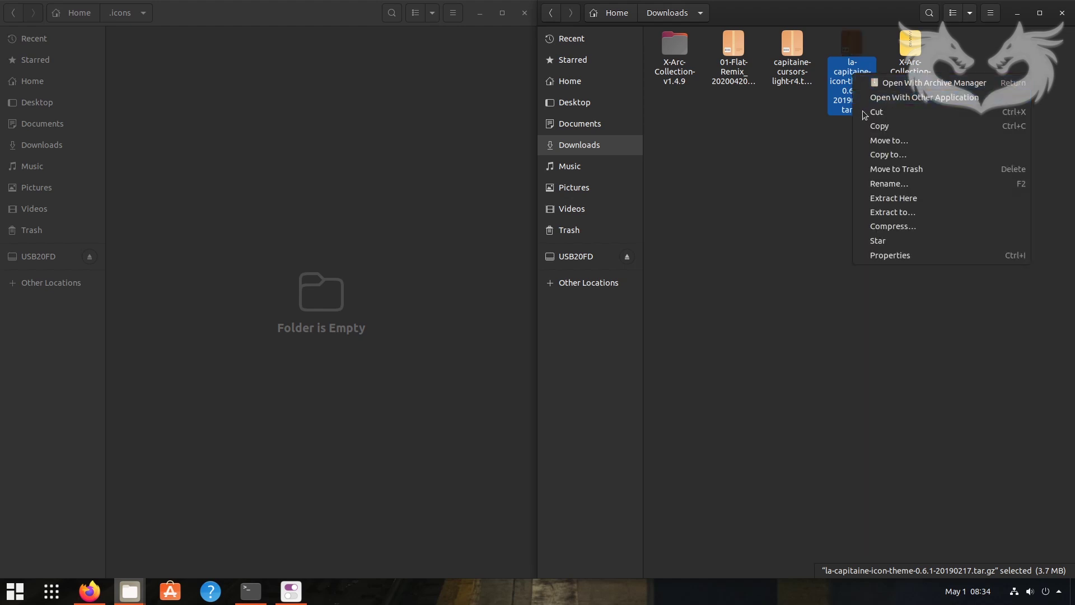
{"action": "left_click", "coordinate": [908, 204]}
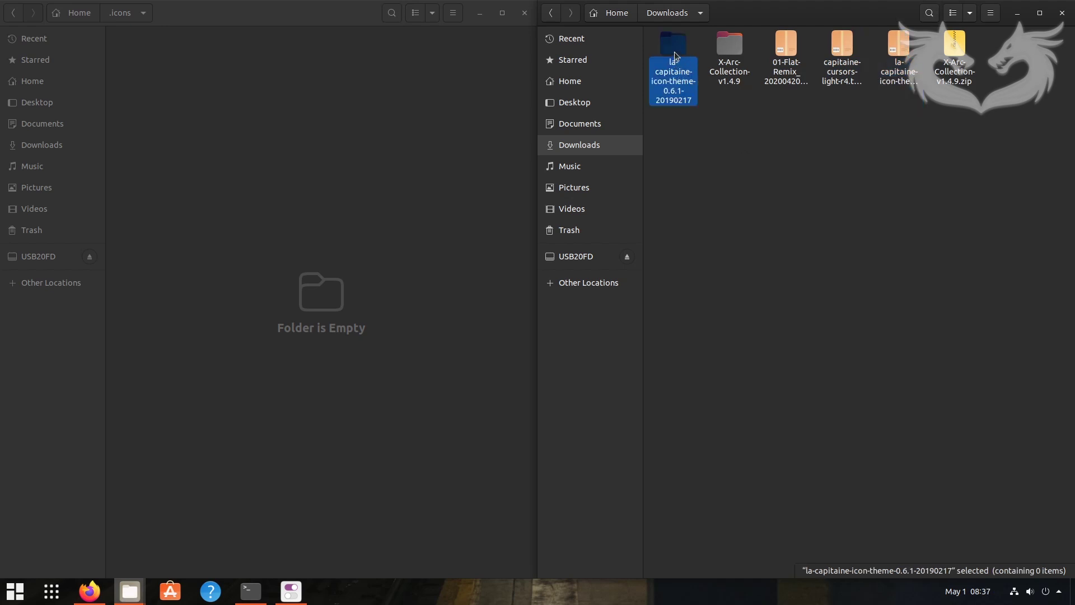
- Open the extracted la-capitaine-icon-theme-0.6.1-20190217 folder and rename the theme folder inside it to capitaine-icon
{"action": "double_click", "coordinate": [684, 72]}
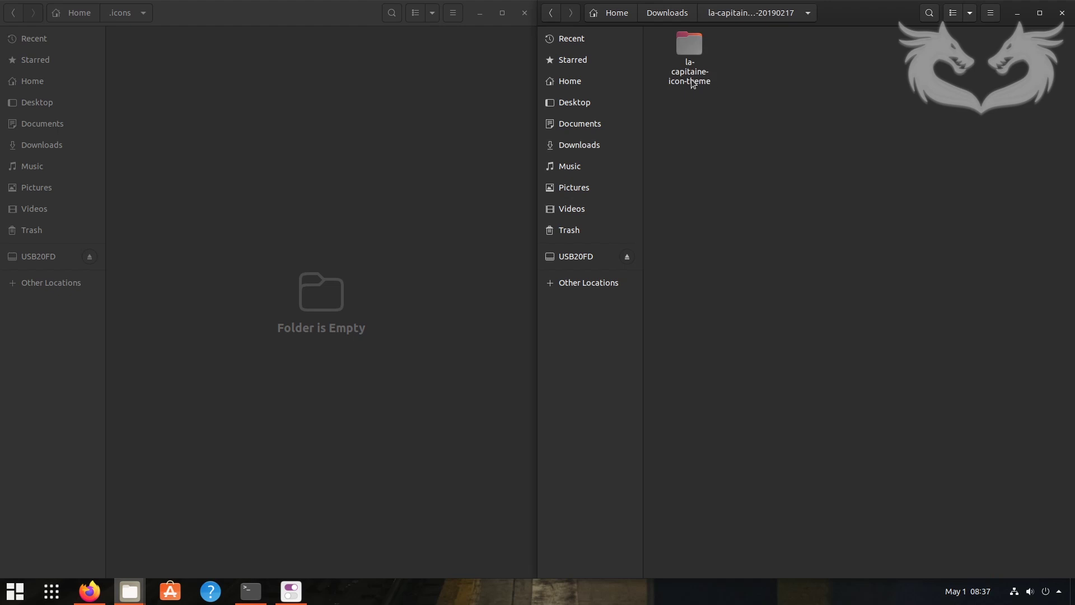
{"action": "left_click", "coordinate": [688, 80]}
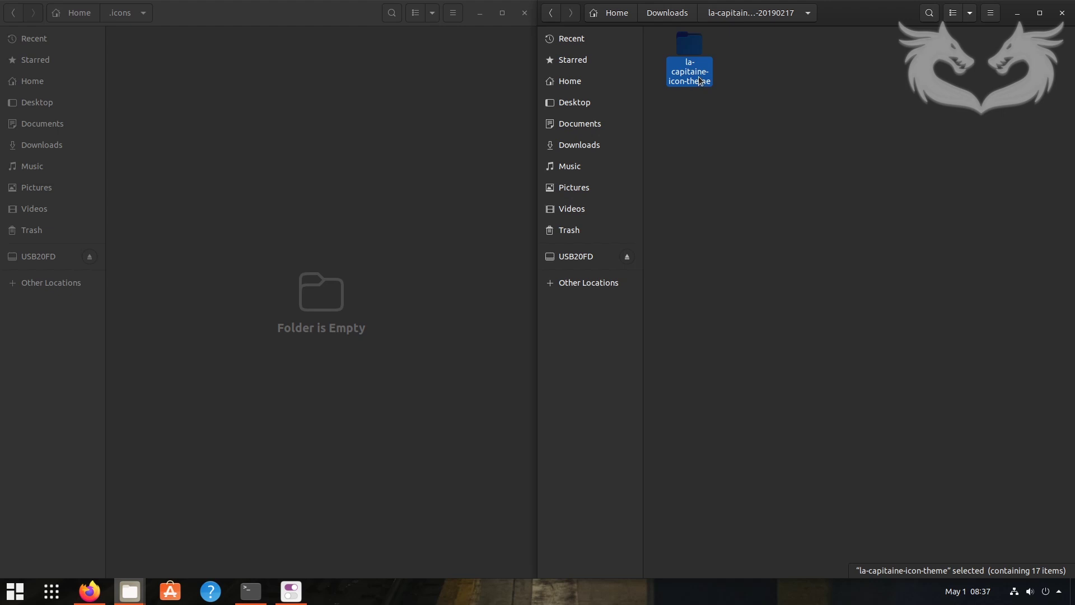
{"action": "key", "text": "F2"}
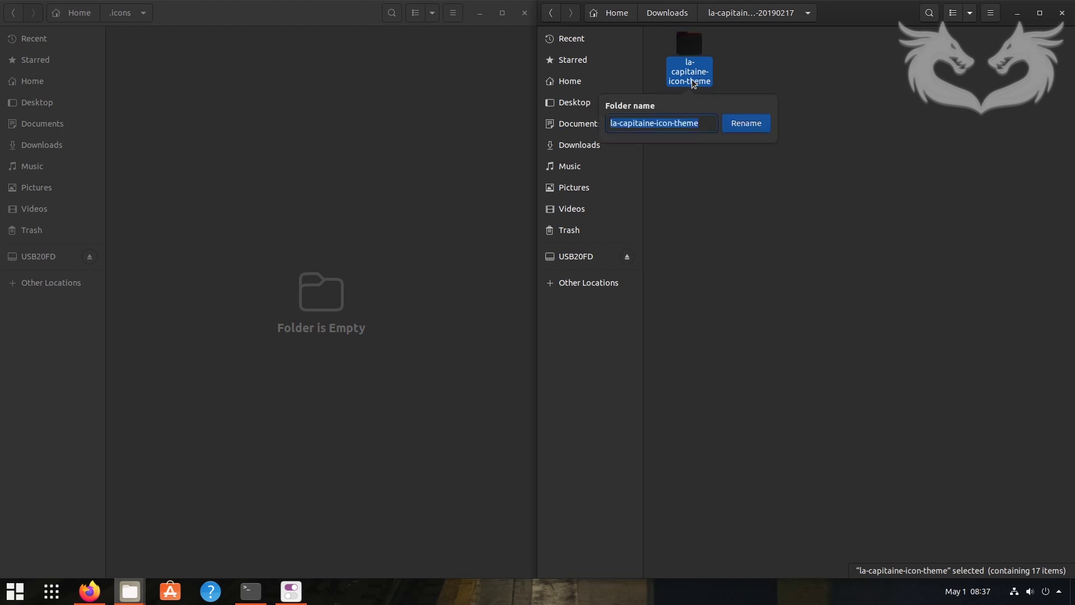
{"action": "left_click", "coordinate": [622, 123]}
{"action": "key", "text": "BackSpace"}
{"action": "key", "text": "BackSpace"}
{"action": "key", "text": "BackSpace"}
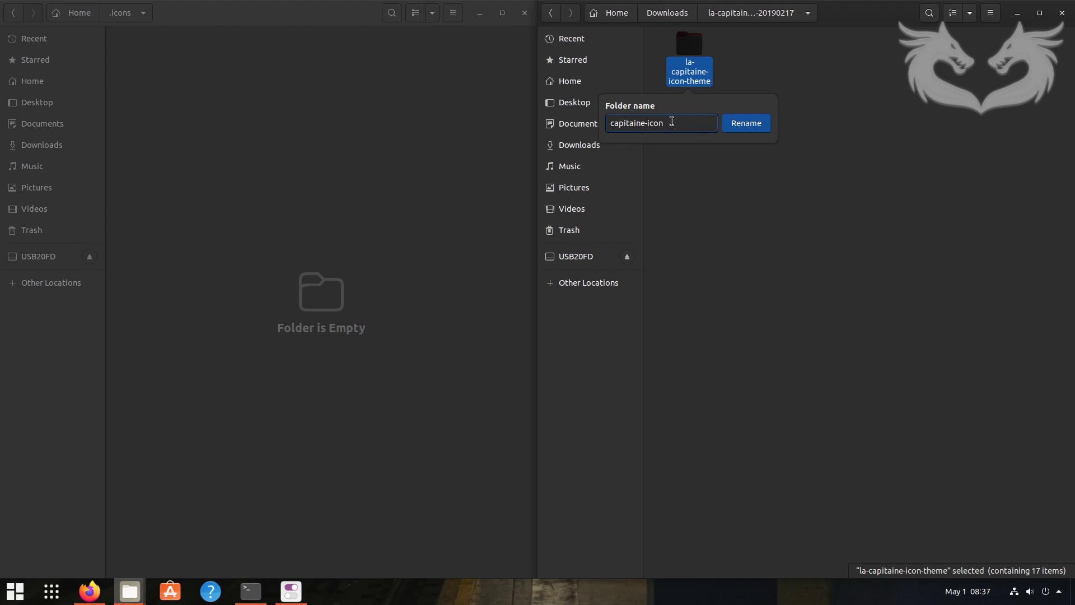
{"action": "left_click", "coordinate": [736, 127]}
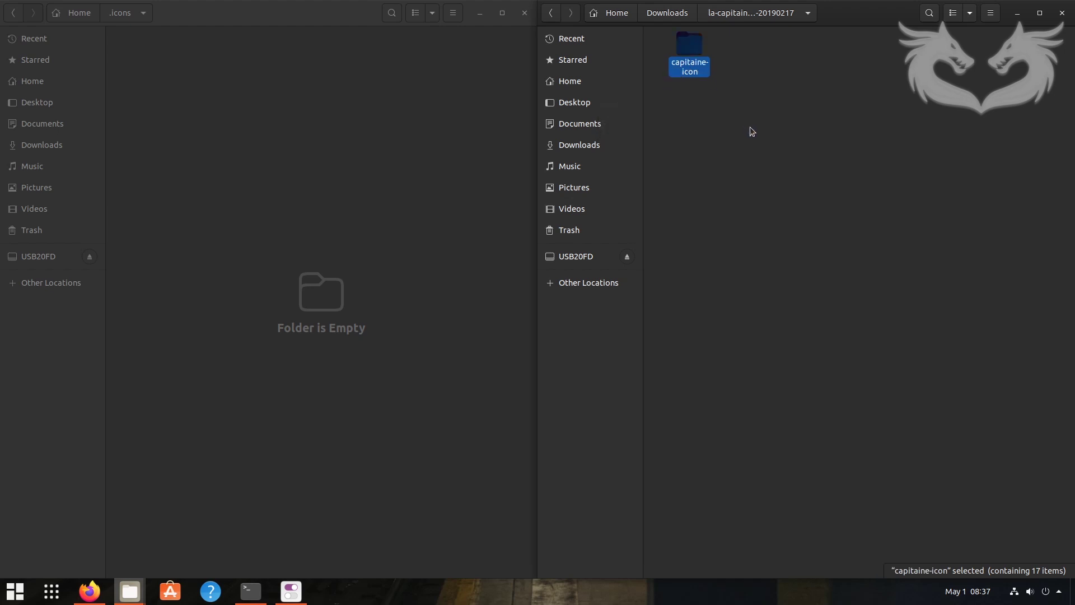
- Move the capitaine-icon folder into .icons and return the source window to Downloads
{"action": "left_click_drag", "start_coordinate": [690, 51], "coordinate": [335, 85]}
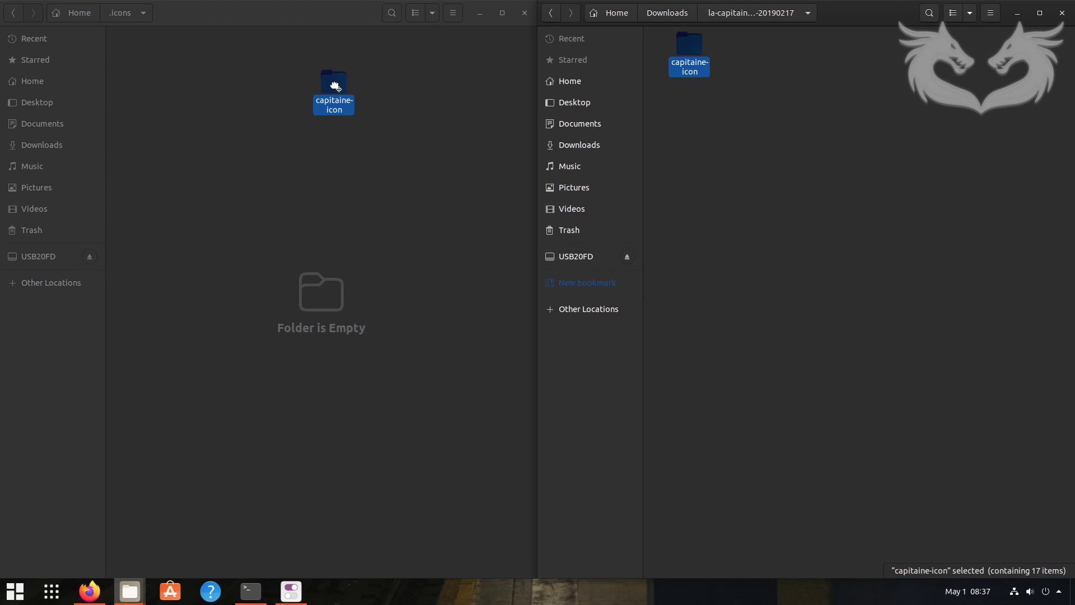
{"action": "left_click_drag", "start_coordinate": [334, 86], "coordinate": [335, 88]}
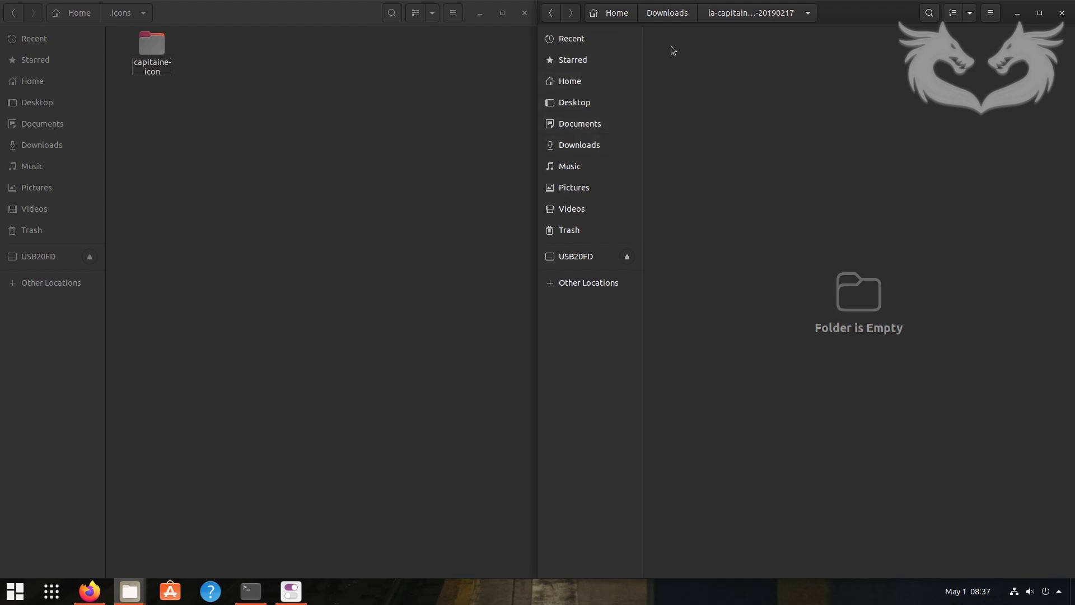
{"action": "left_click", "coordinate": [672, 18]}
{"action": "left_click", "coordinate": [744, 152]}
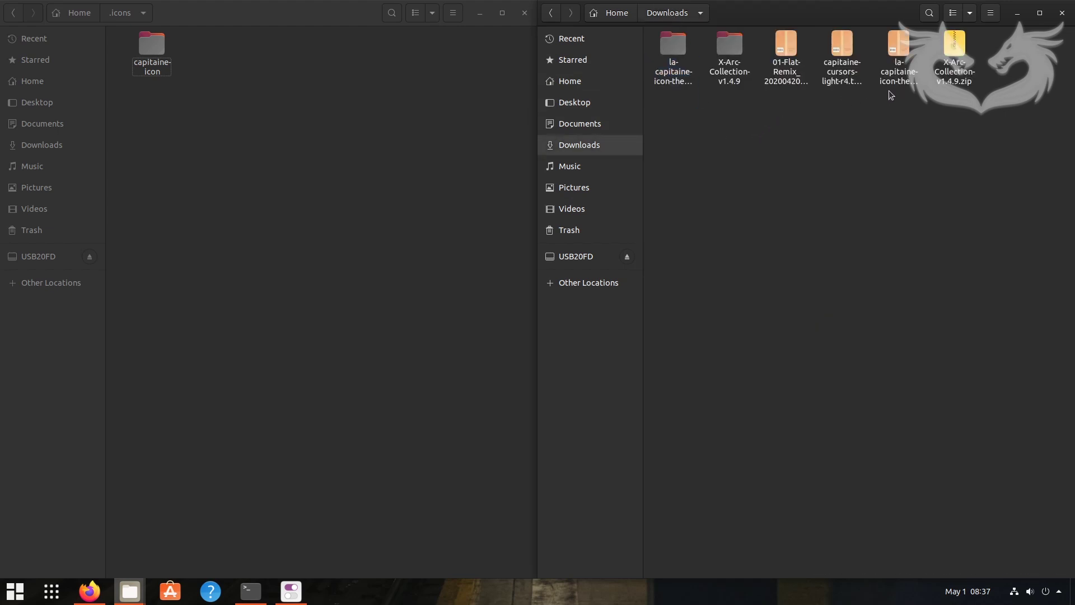
- Extract capitaine-cursors-light-r4.tar.gz in place in the Downloads folder
{"action": "left_click", "coordinate": [845, 73]}
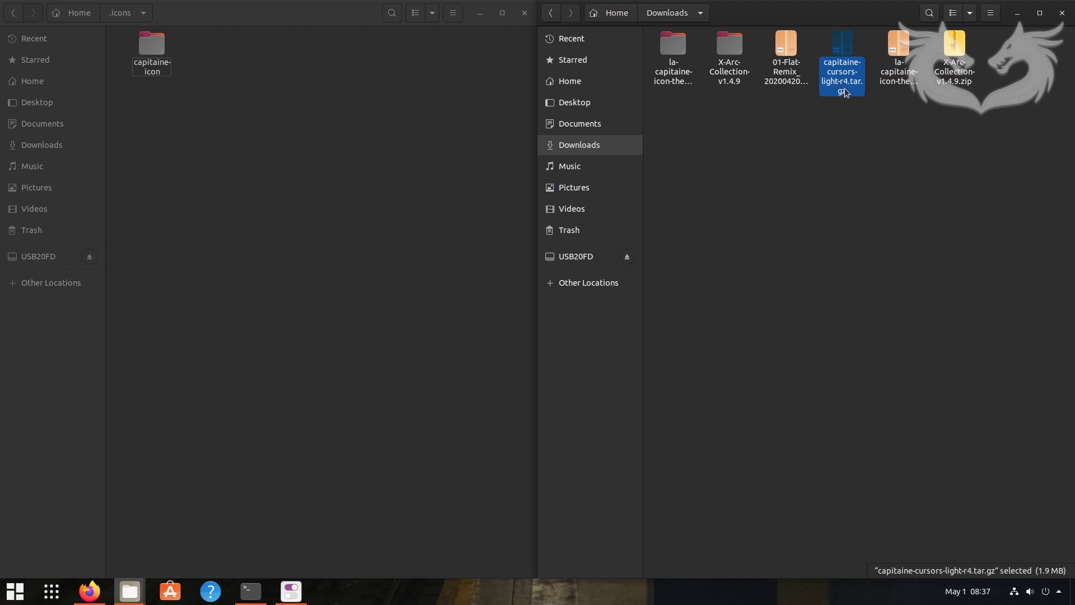
{"action": "right_click", "coordinate": [843, 56]}
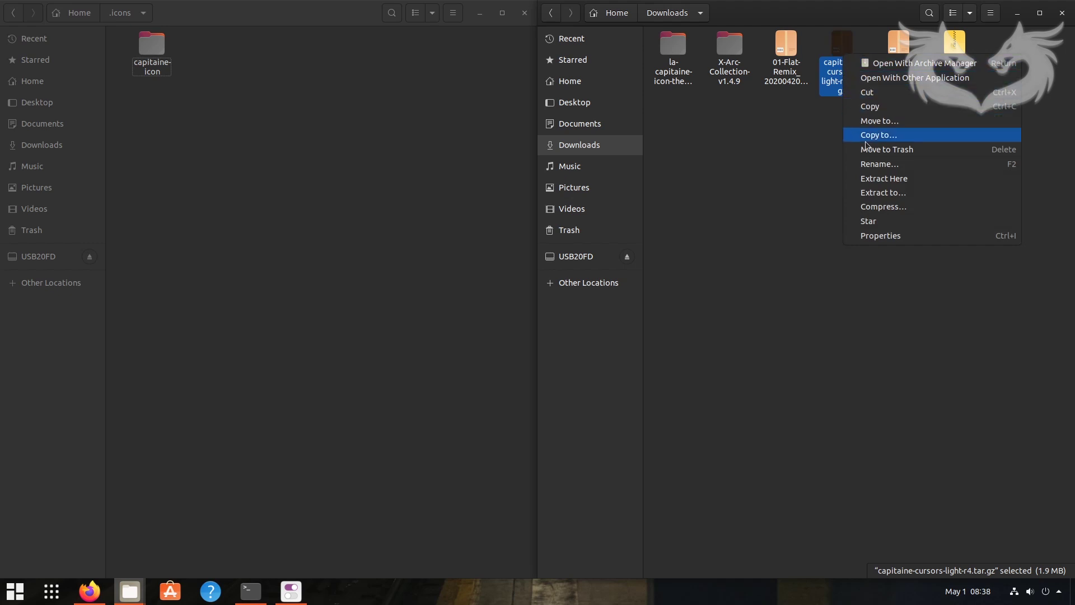
{"action": "left_click", "coordinate": [896, 179]}
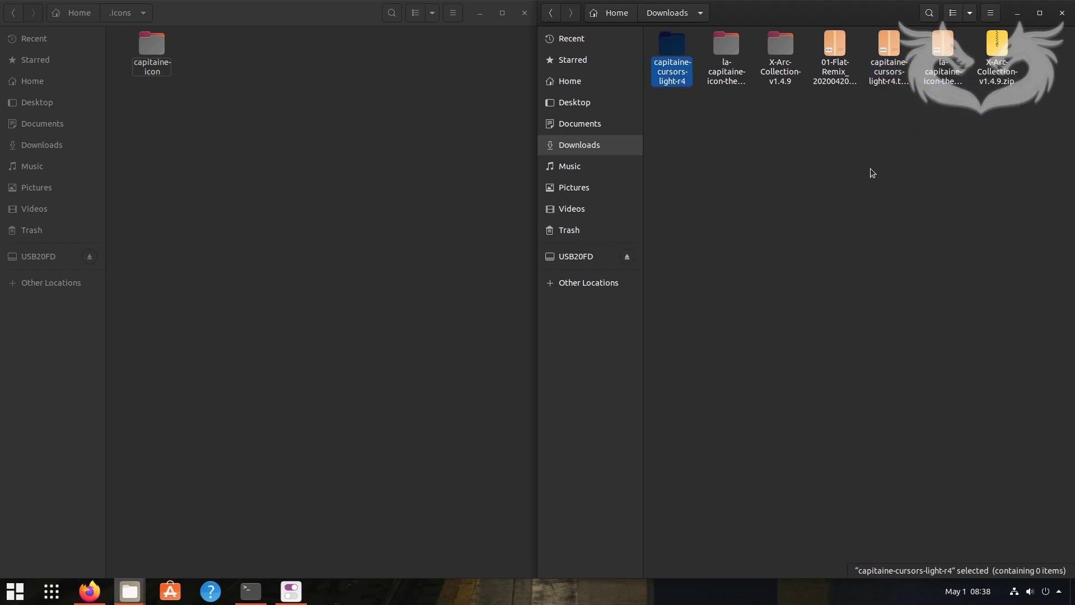
- Open the extracted capitaine-cursors-light-r4 folder and rename the theme folder inside it to capitaine-cursors
{"action": "double_click", "coordinate": [680, 54]}
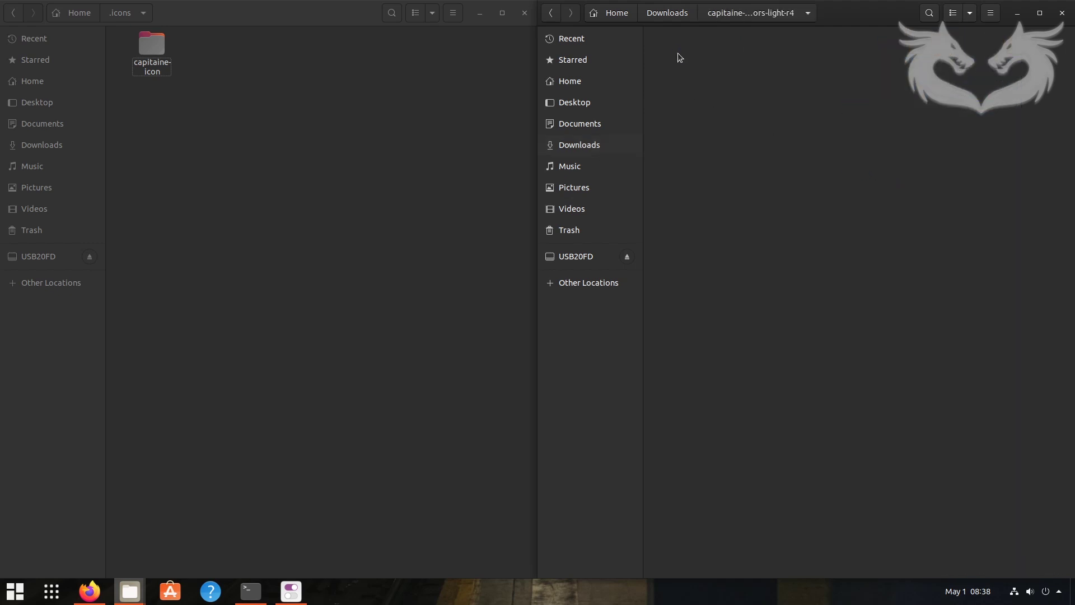
{"action": "left_click", "coordinate": [702, 75]}
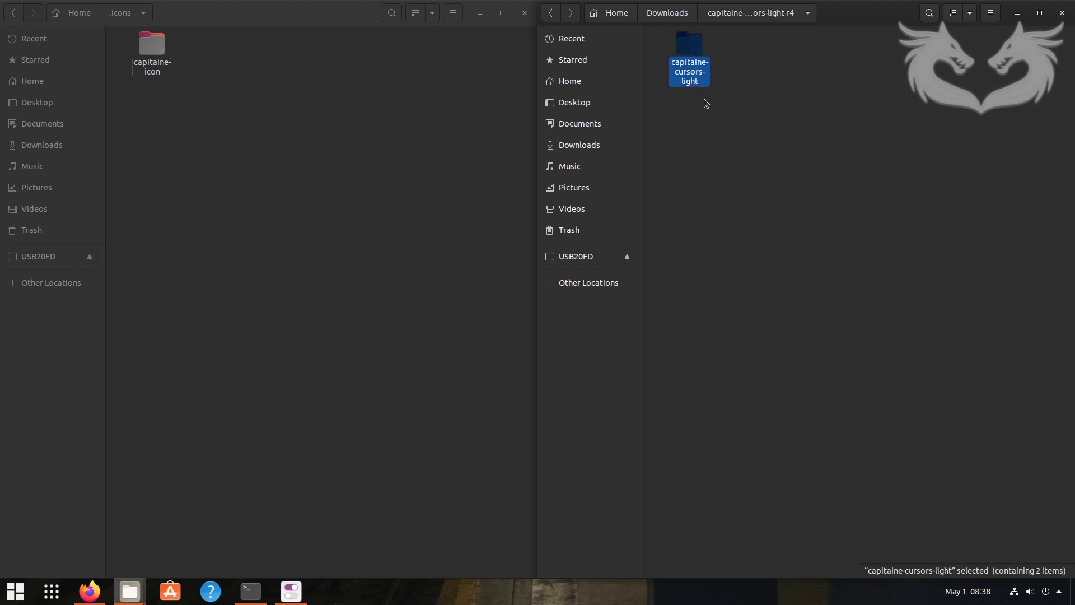
{"action": "key", "text": "F2"}
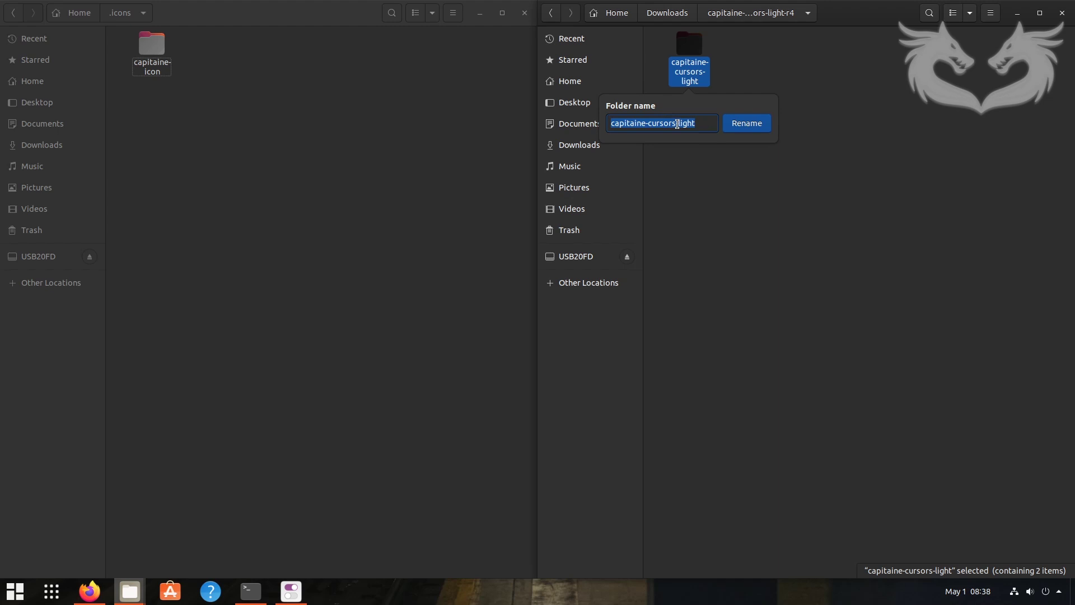
{"action": "left_click", "coordinate": [699, 123]}
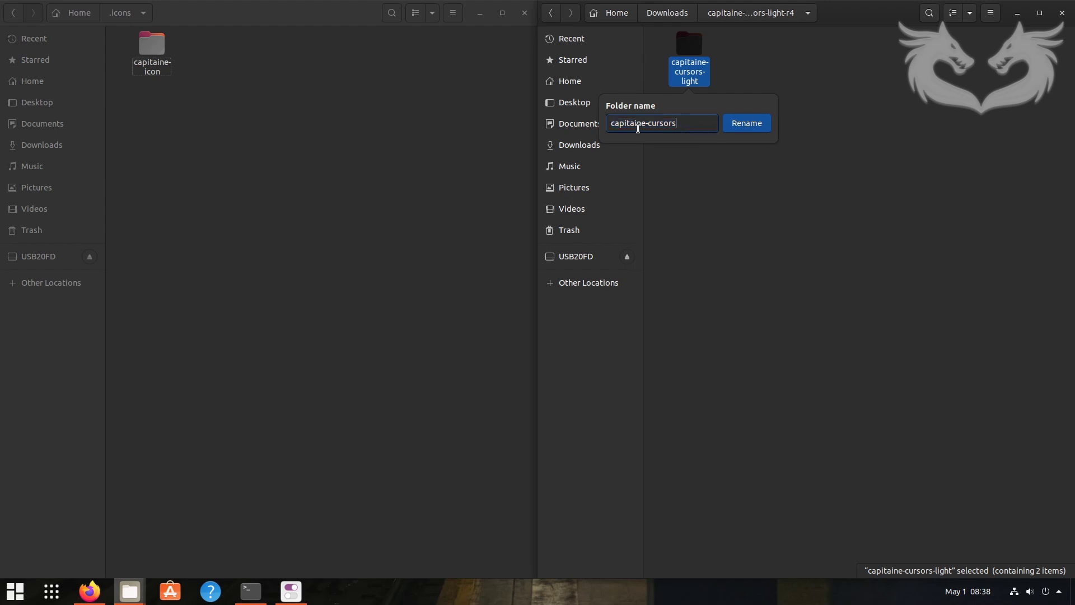
{"action": "left_click", "coordinate": [745, 129]}
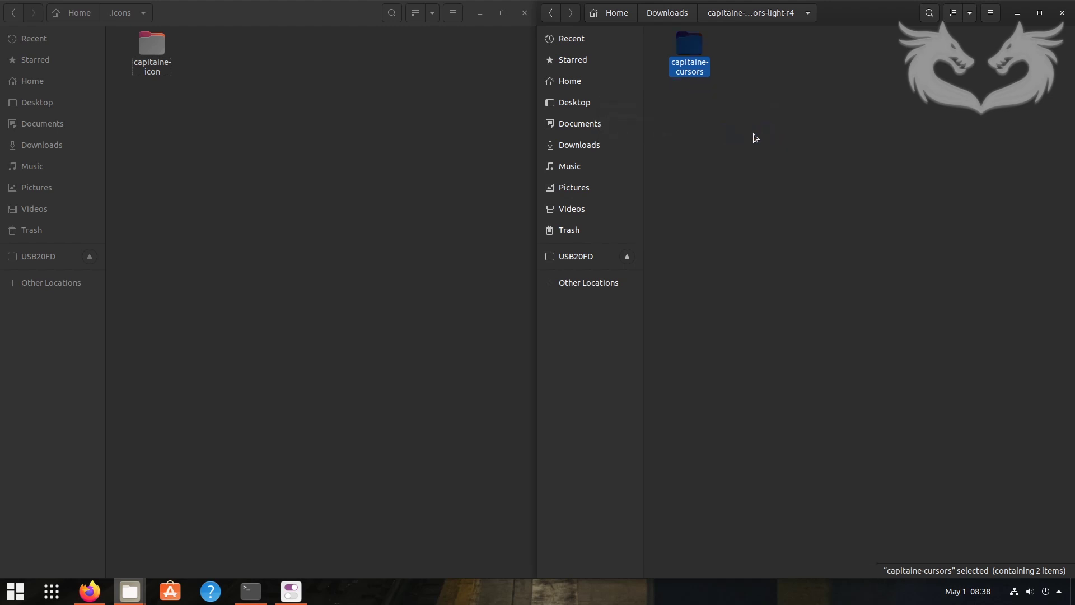
- Move the capitaine-cursors folder into .icons and close both file manager windows
{"action": "left_click", "coordinate": [770, 141]}
{"action": "left_click_drag", "start_coordinate": [690, 53], "coordinate": [355, 88]}
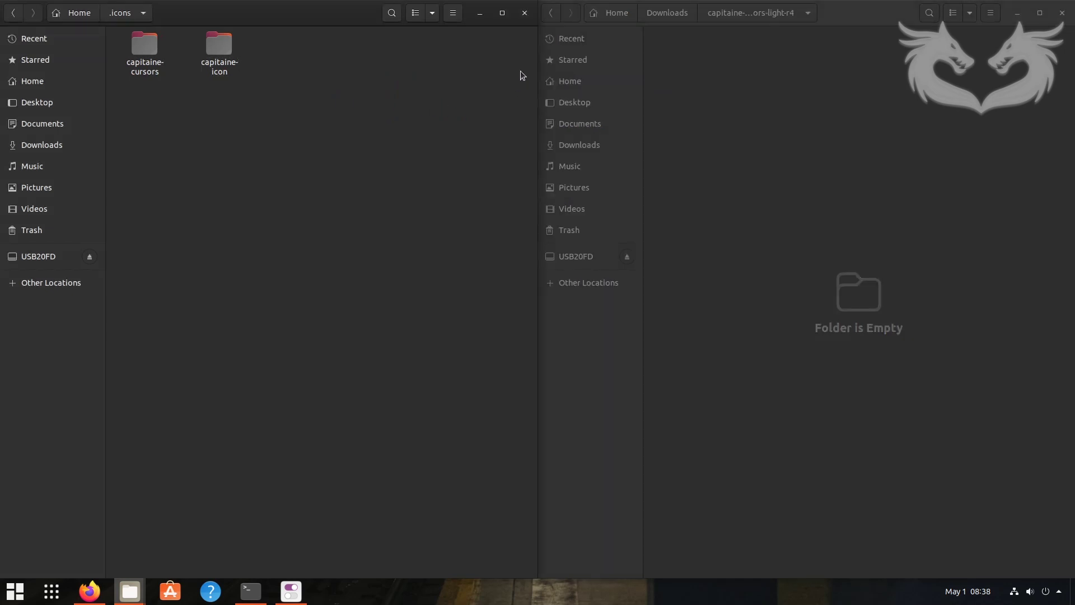
{"action": "left_click", "coordinate": [525, 14]}
{"action": "left_click", "coordinate": [1062, 14]}
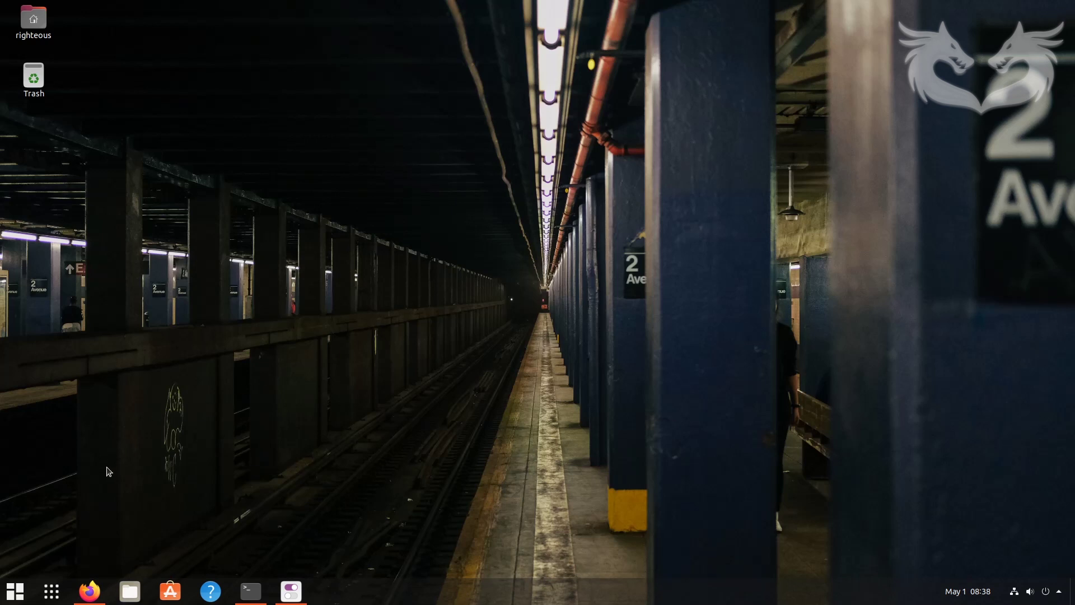
- Bring up Tweaks and check which application themes are offered in the Appearance settings
{"action": "left_click", "coordinate": [15, 591]}
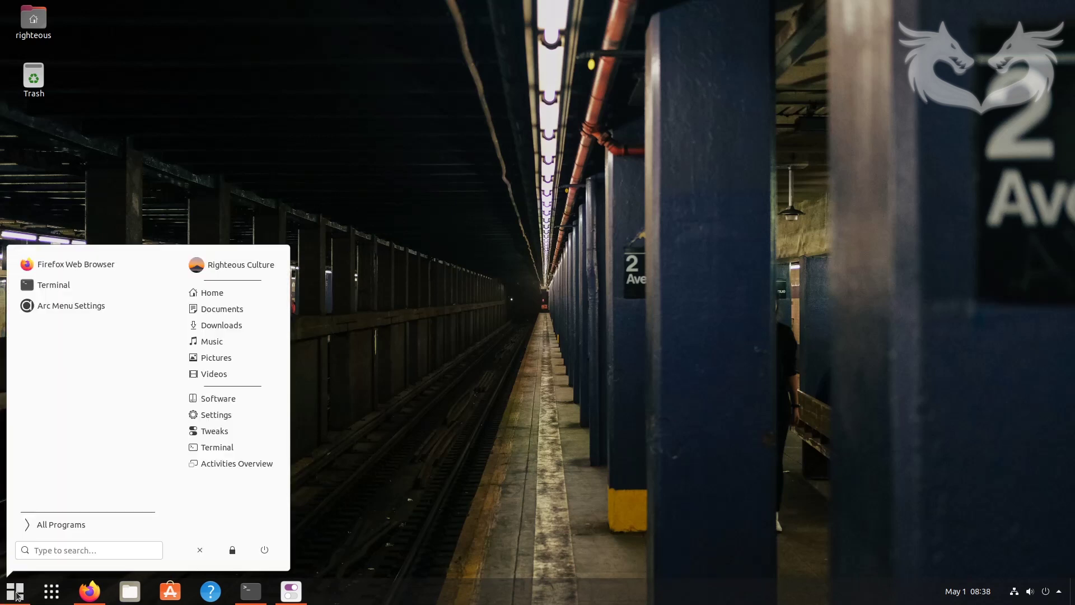
{"action": "left_click", "coordinate": [215, 431]}
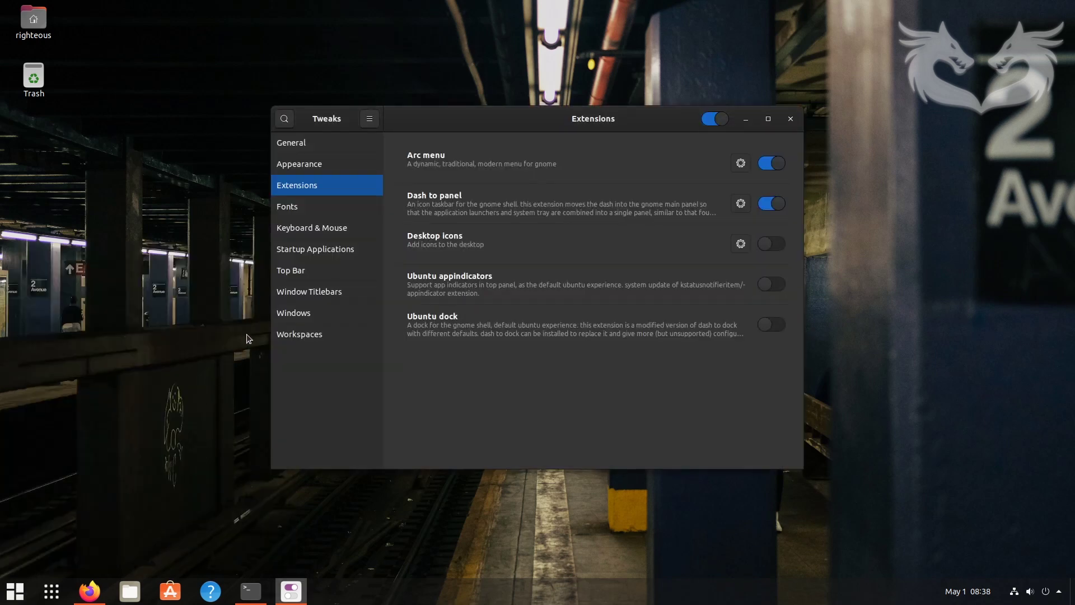
{"action": "left_click", "coordinate": [306, 169]}
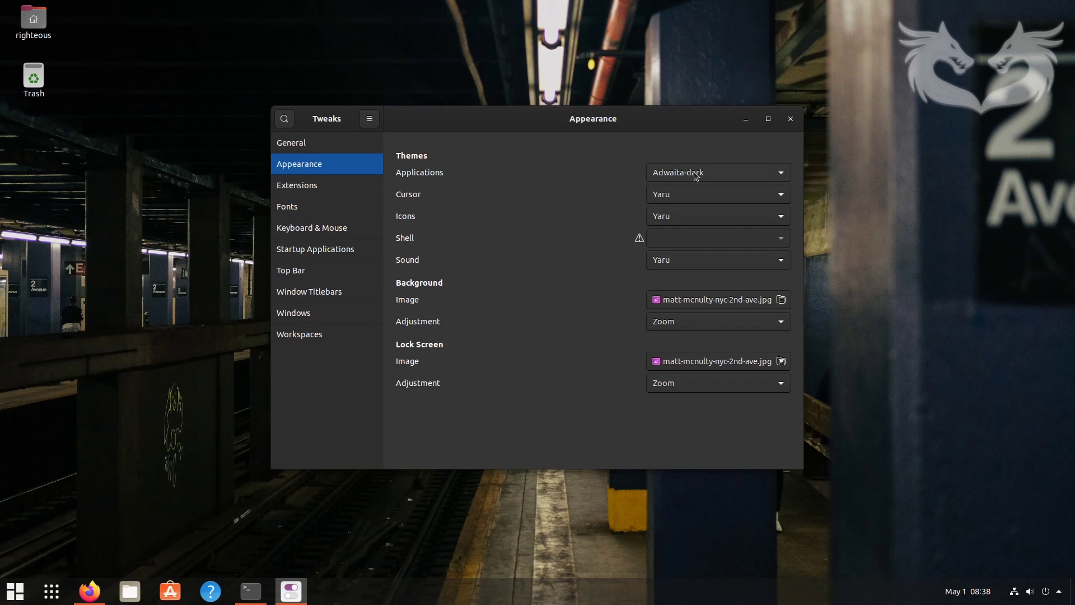
{"action": "left_click", "coordinate": [745, 175]}
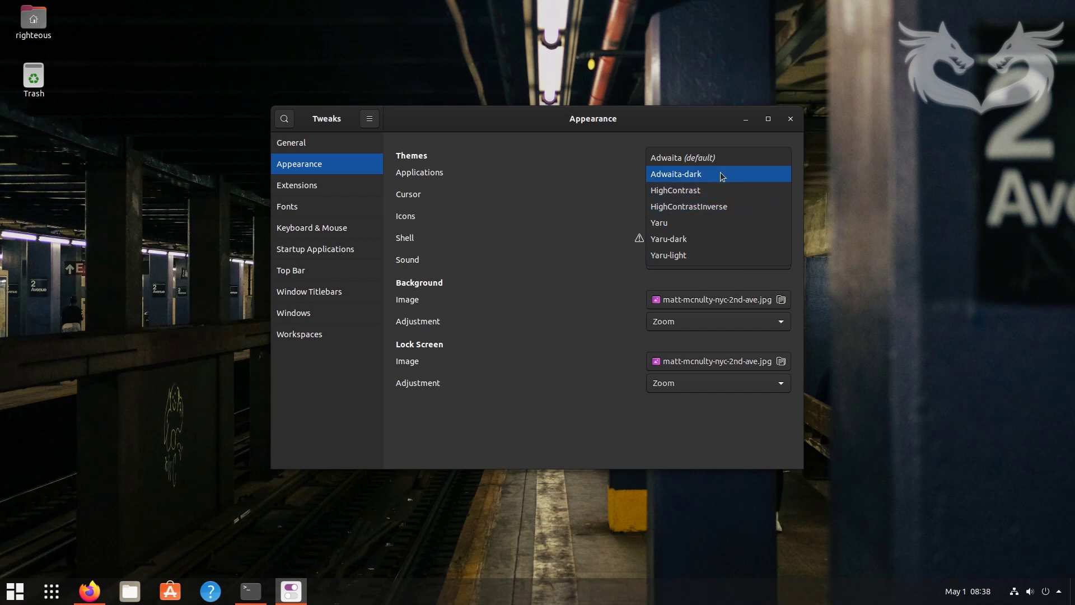
{"action": "left_click", "coordinate": [550, 163]}
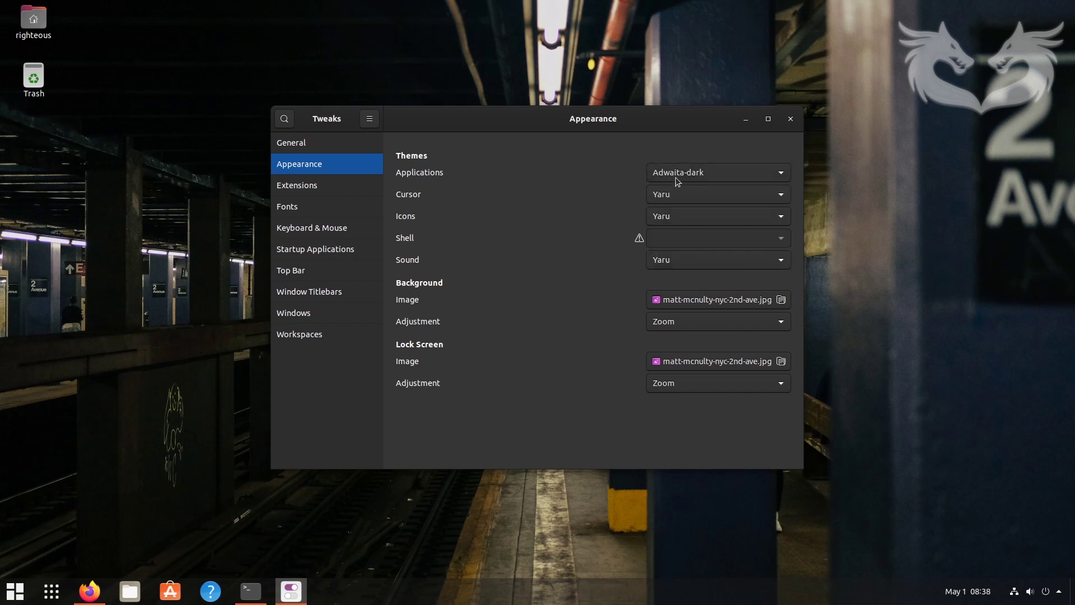
- Restart Tweaks and set the Applications theme to X-Arc-Darker in the Appearance settings
{"action": "left_click", "coordinate": [791, 119]}
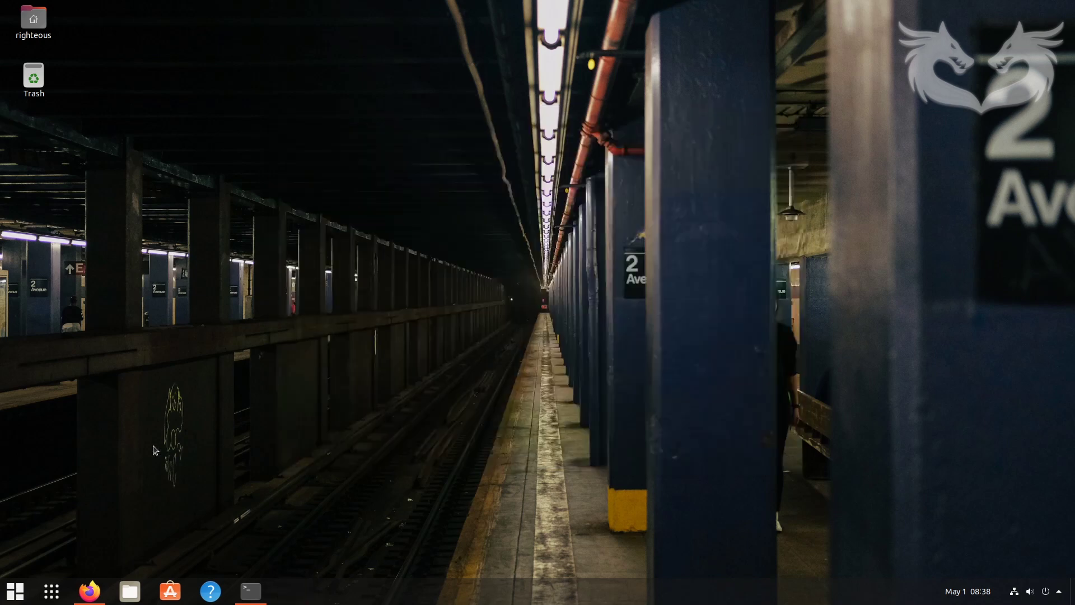
{"action": "left_click", "coordinate": [17, 587]}
{"action": "left_click", "coordinate": [212, 428]}
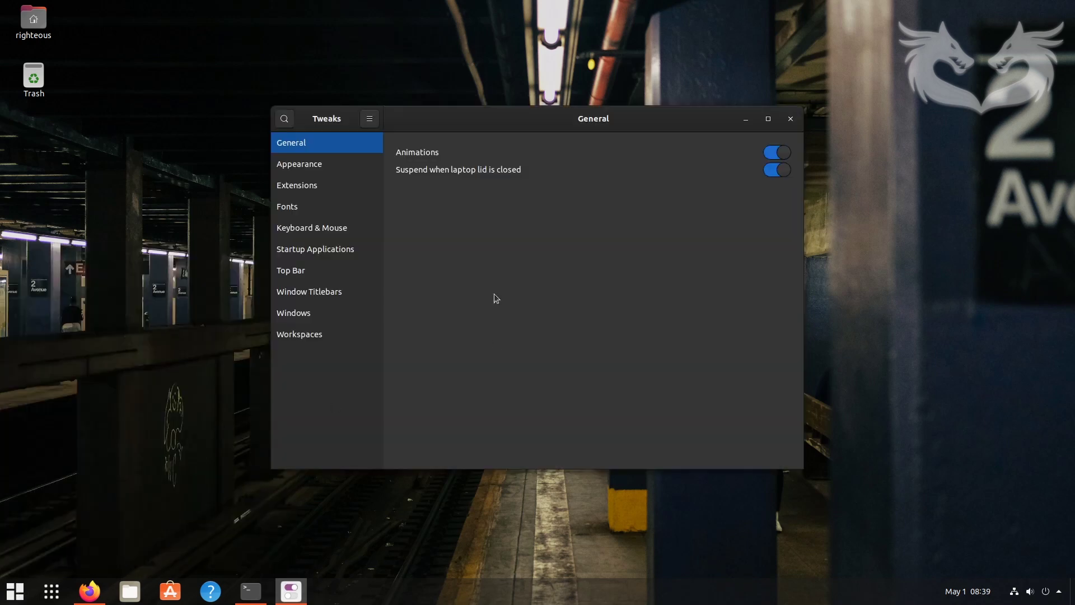
{"action": "left_click", "coordinate": [310, 167]}
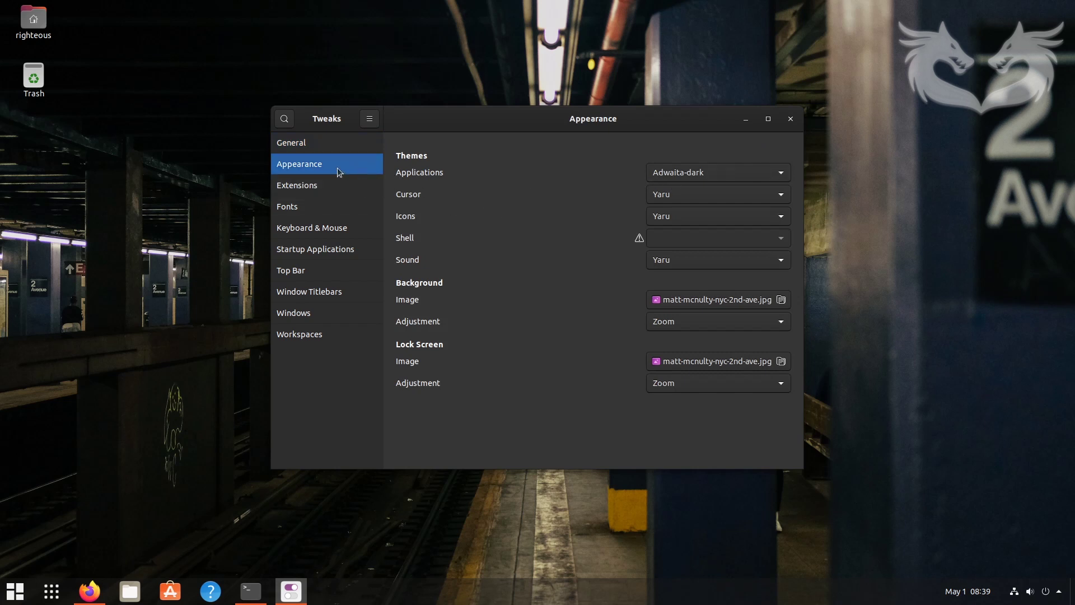
{"action": "left_click", "coordinate": [738, 174]}
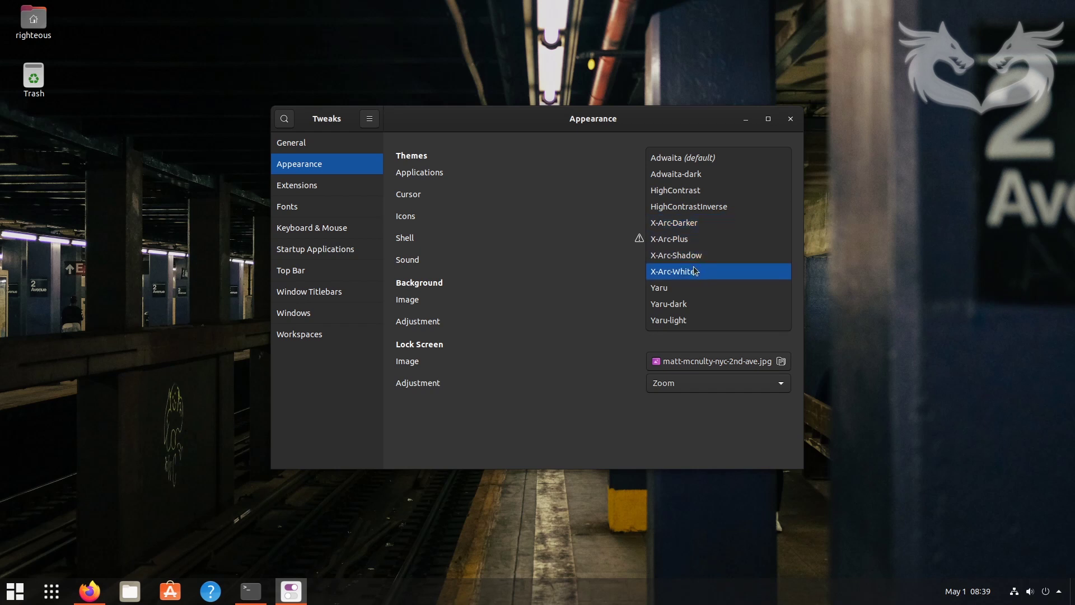
{"action": "left_click", "coordinate": [689, 224]}
- Open a new file manager window and arrange it and Tweaks so both can be seen
{"action": "right_click", "coordinate": [130, 592]}
{"action": "left_click", "coordinate": [129, 531]}
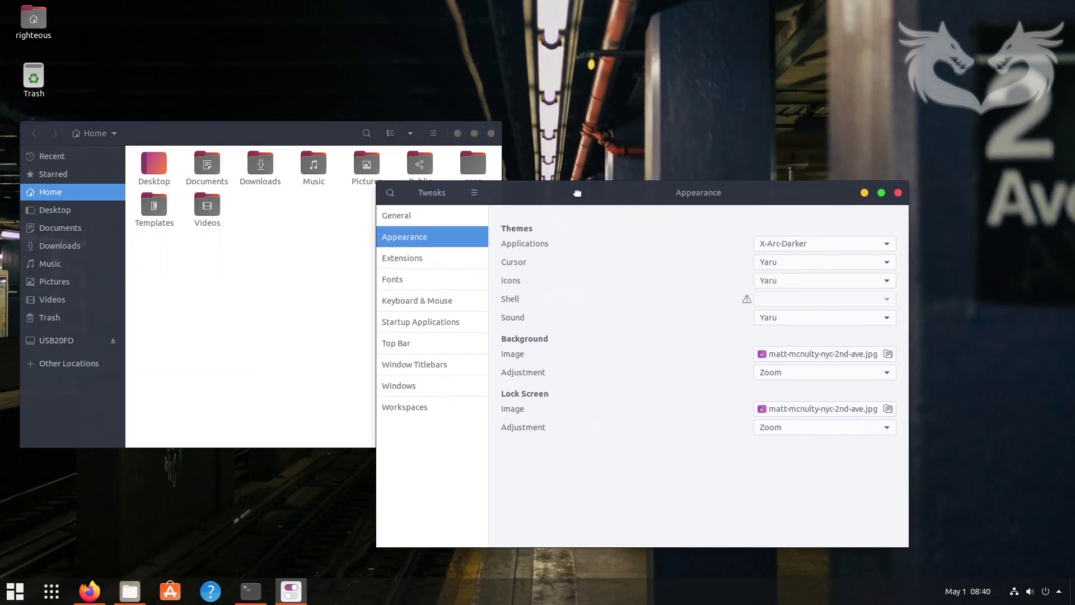
{"action": "left_click_drag", "start_coordinate": [553, 201], "coordinate": [477, 201]}
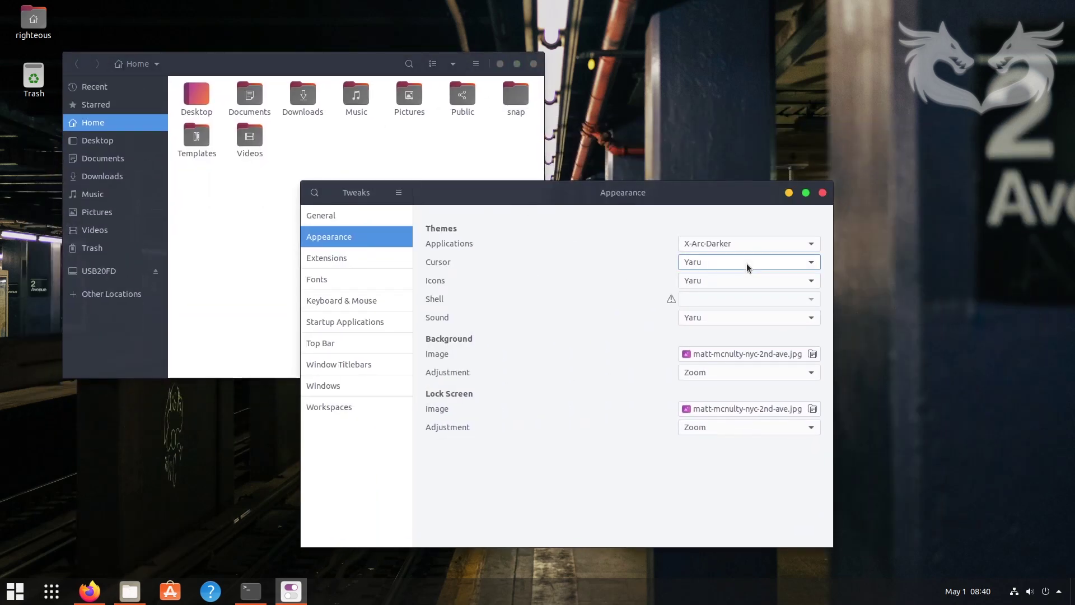
- Set the Cursor theme to Capitaine-cursors and the Icons theme to Capitaine-icon
{"action": "left_click", "coordinate": [747, 267]}
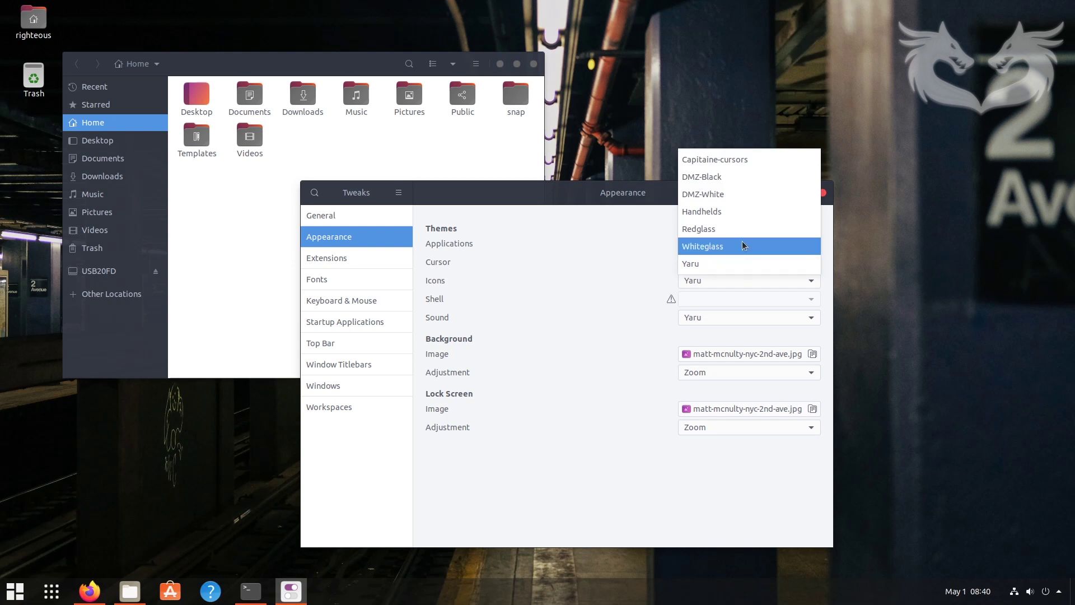
{"action": "left_click", "coordinate": [747, 161]}
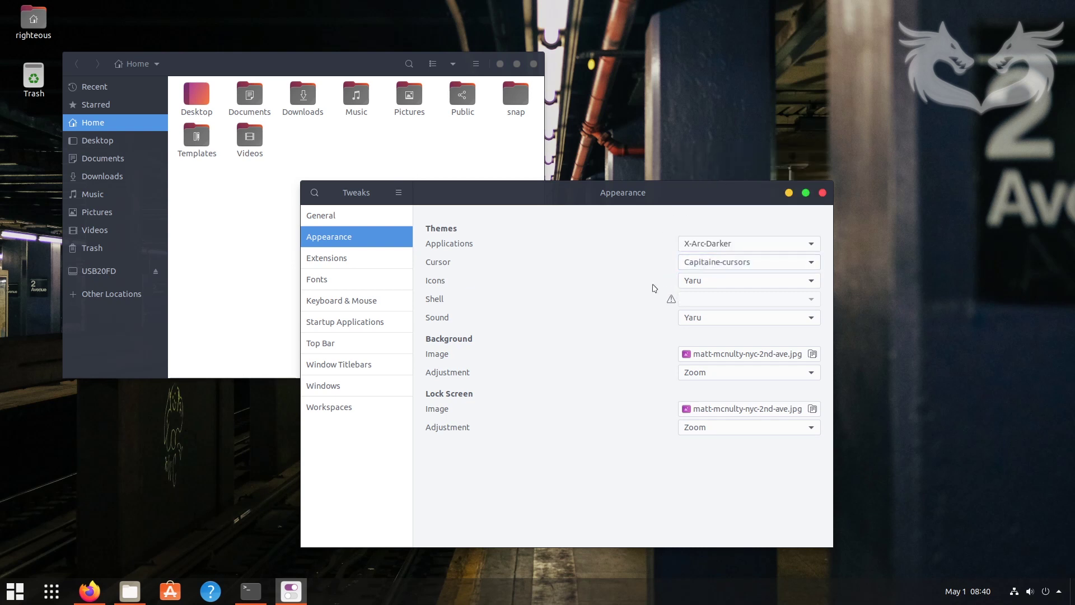
{"action": "left_click", "coordinate": [714, 281]}
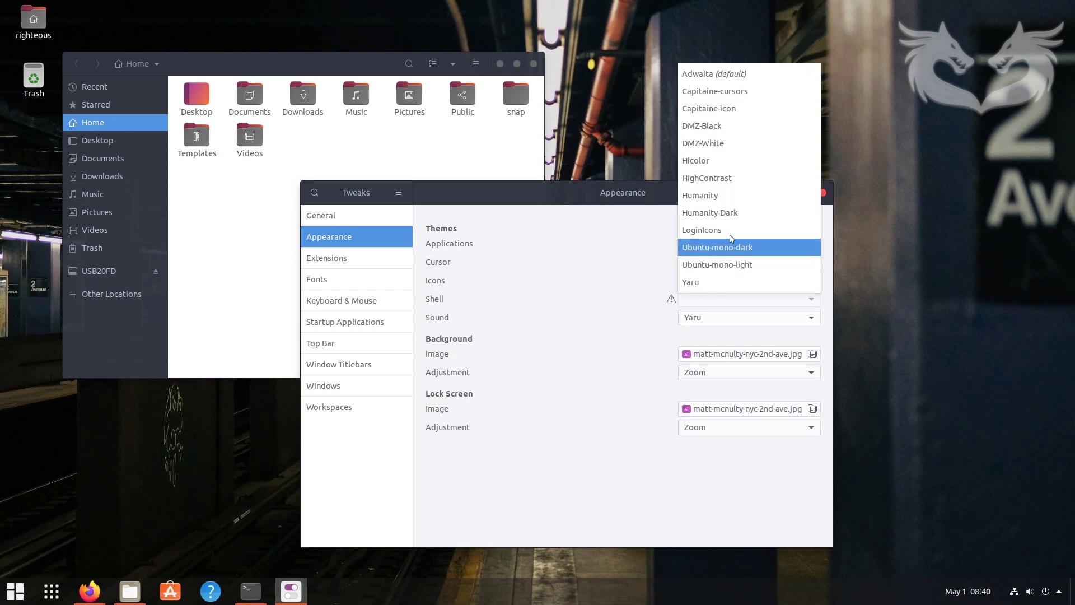
{"action": "left_click", "coordinate": [729, 110]}
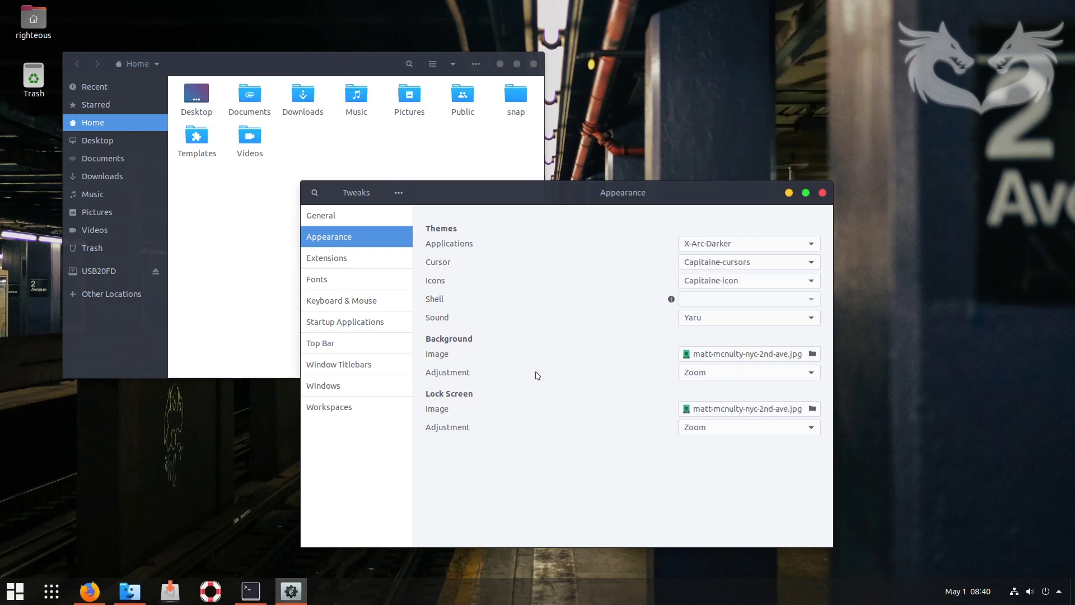
- Check the icons in the Arc Menu, then review the extensions listed in Tweaks
{"action": "left_click", "coordinate": [15, 592]}
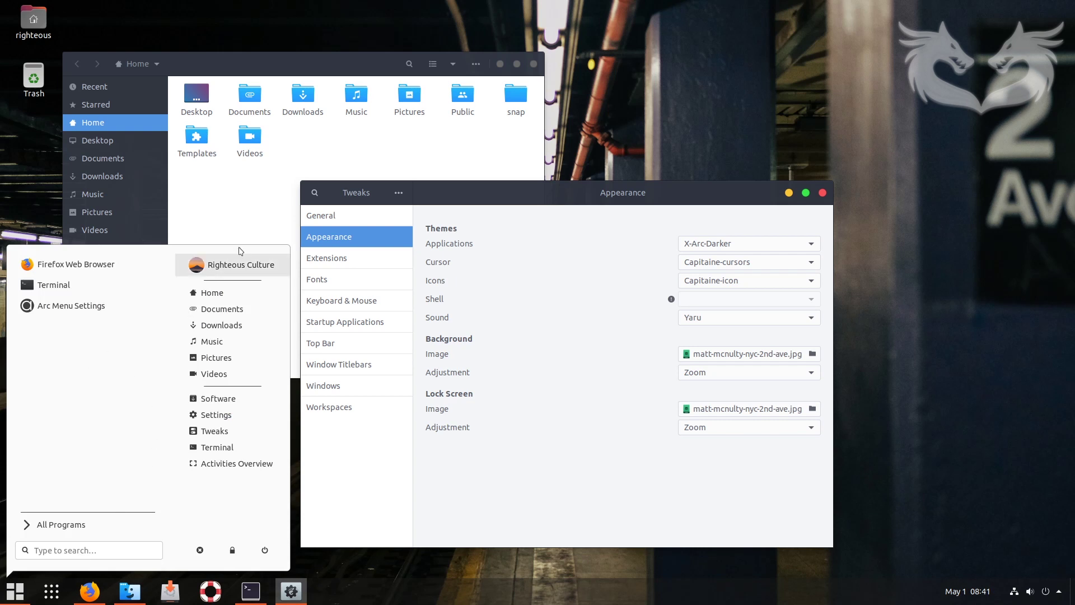
{"action": "left_click", "coordinate": [241, 190]}
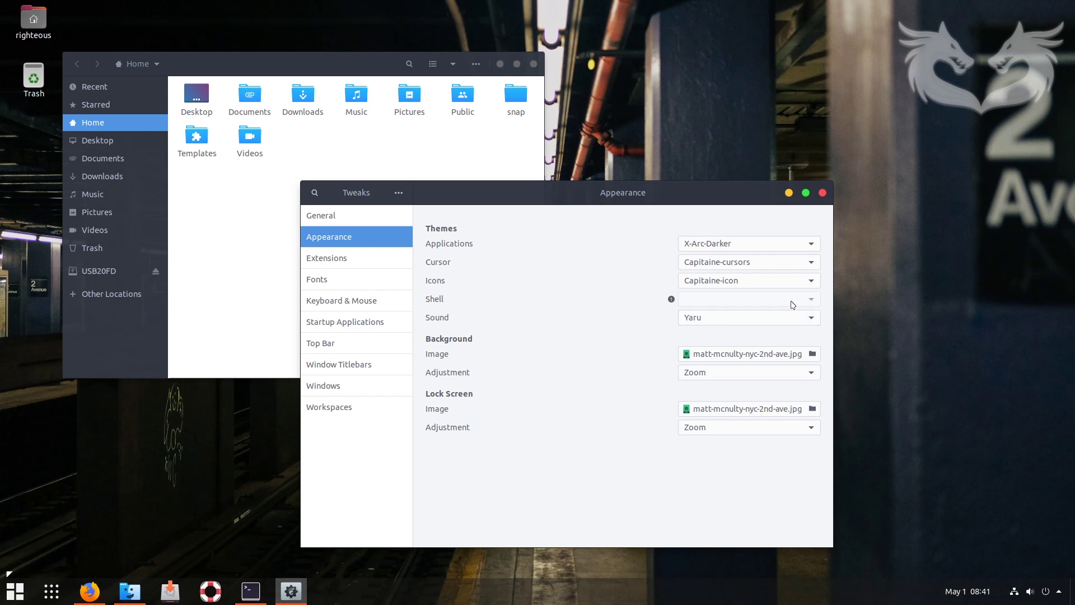
{"action": "left_click", "coordinate": [331, 260]}
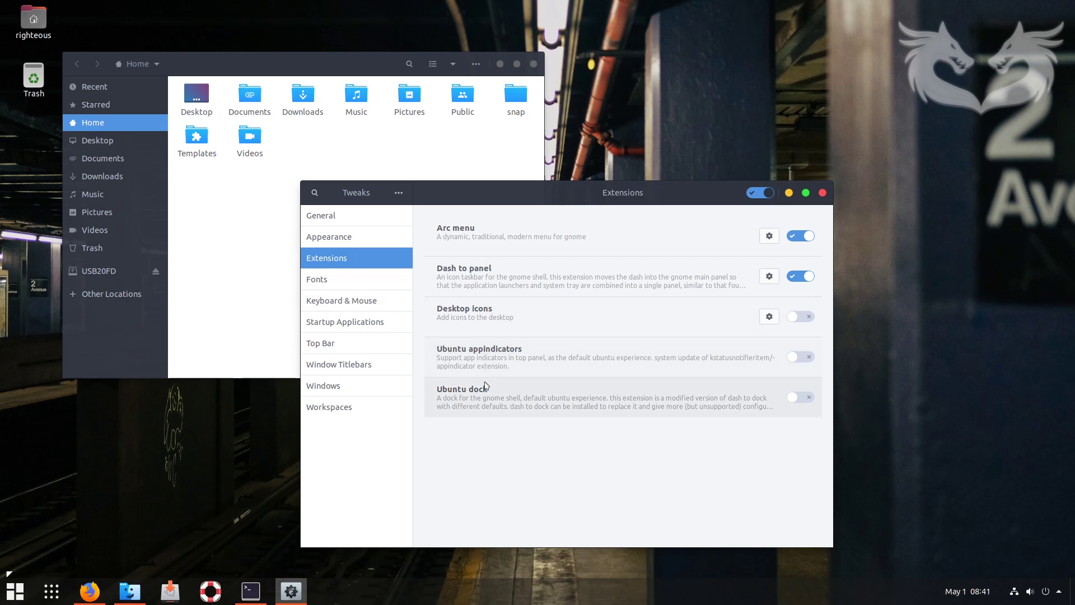
- Switch to Firefox, open the GNOME Shell Extensions site in a new tab and search for "user themes"
{"action": "left_click", "coordinate": [90, 591]}
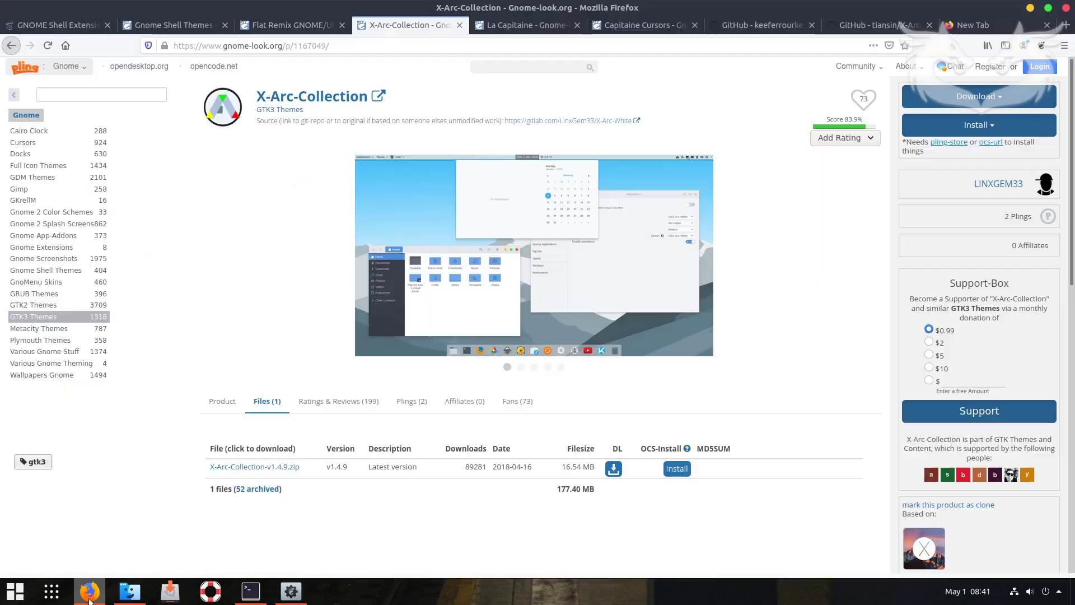
{"action": "left_click", "coordinate": [986, 25]}
{"action": "left_click", "coordinate": [1041, 46]}
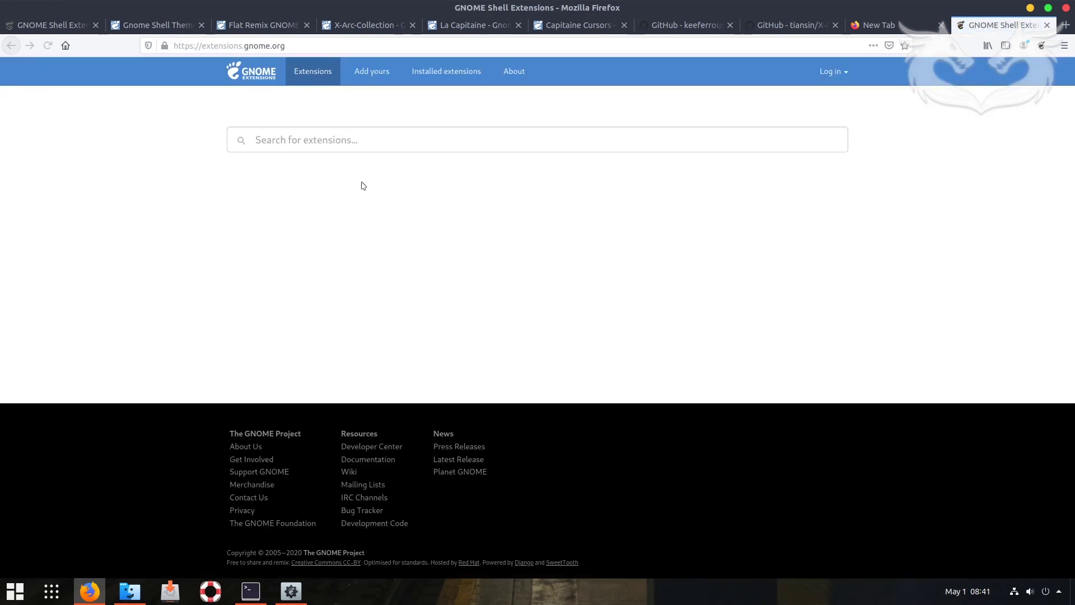
{"action": "left_click", "coordinate": [332, 140]}
{"action": "type", "text": "us"}
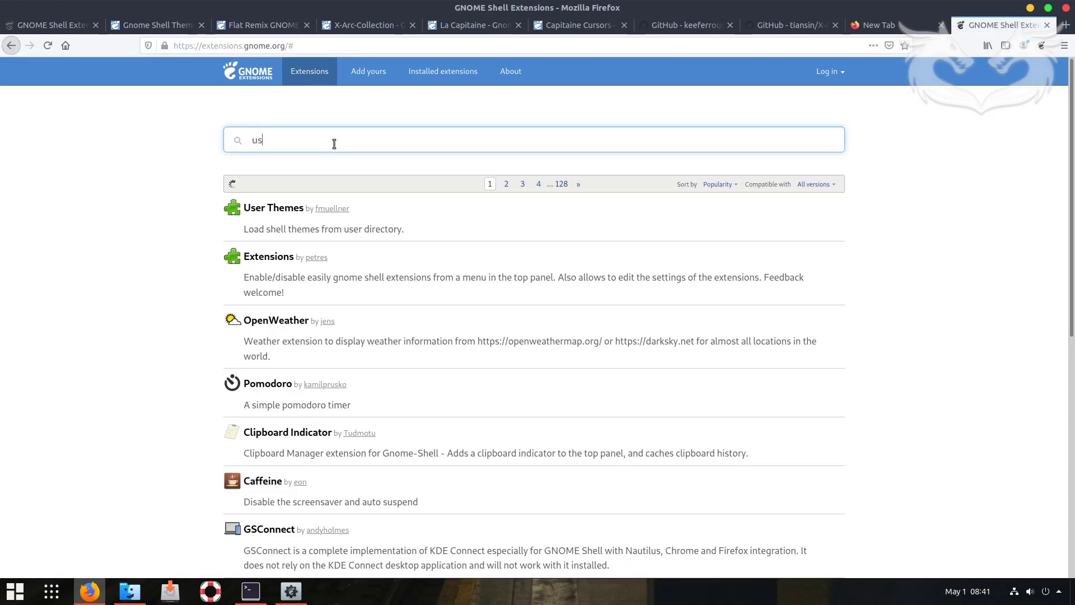
{"action": "type", "text": "er themes"}
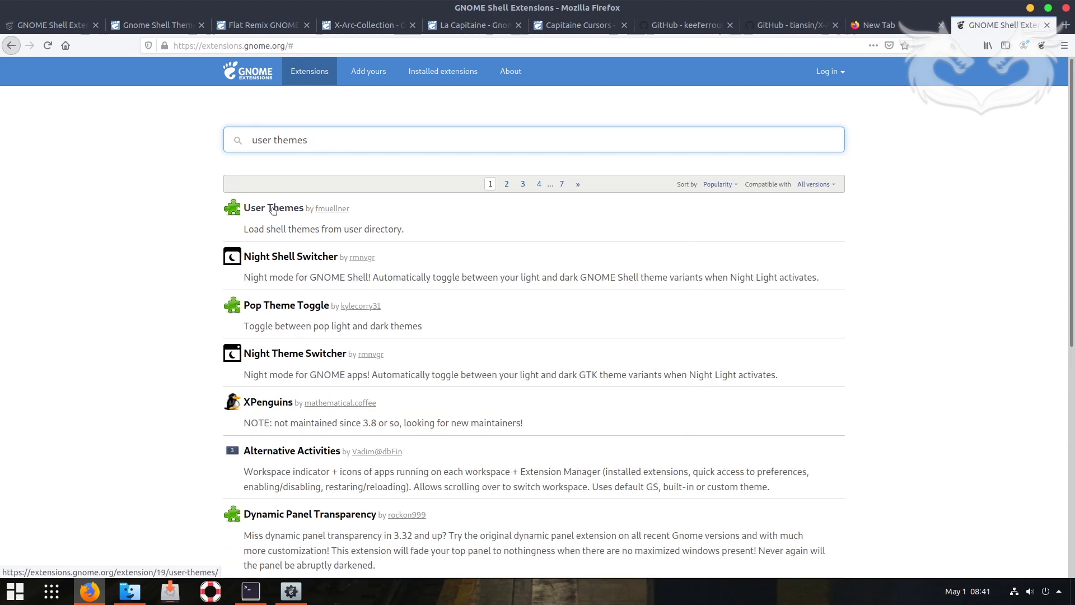
- Install the User Themes extension from its page
{"action": "left_click", "coordinate": [273, 208]}
{"action": "left_click", "coordinate": [803, 138]}
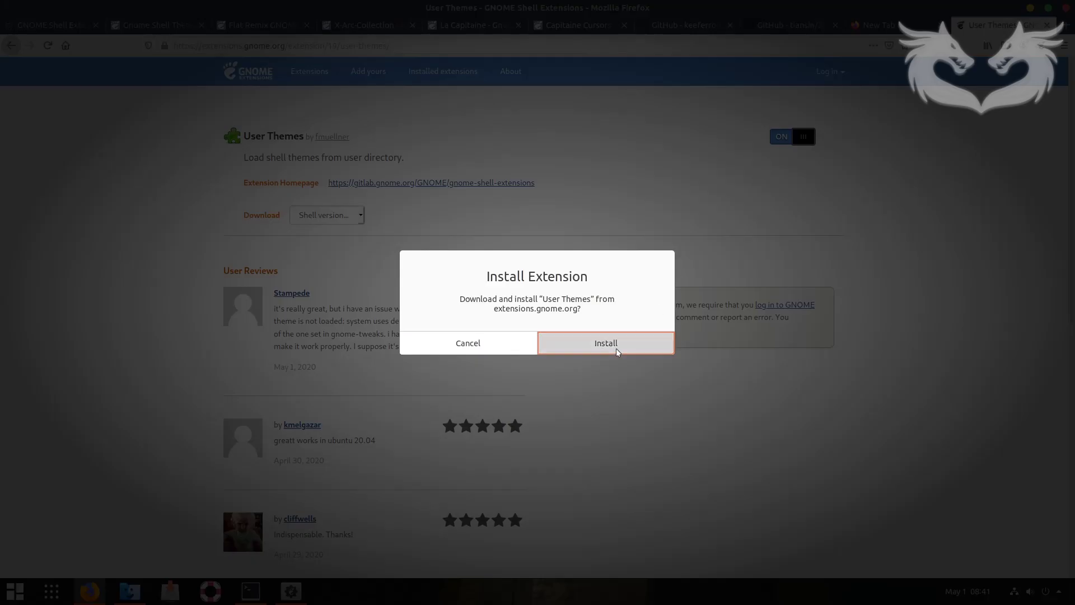
{"action": "left_click", "coordinate": [606, 343]}
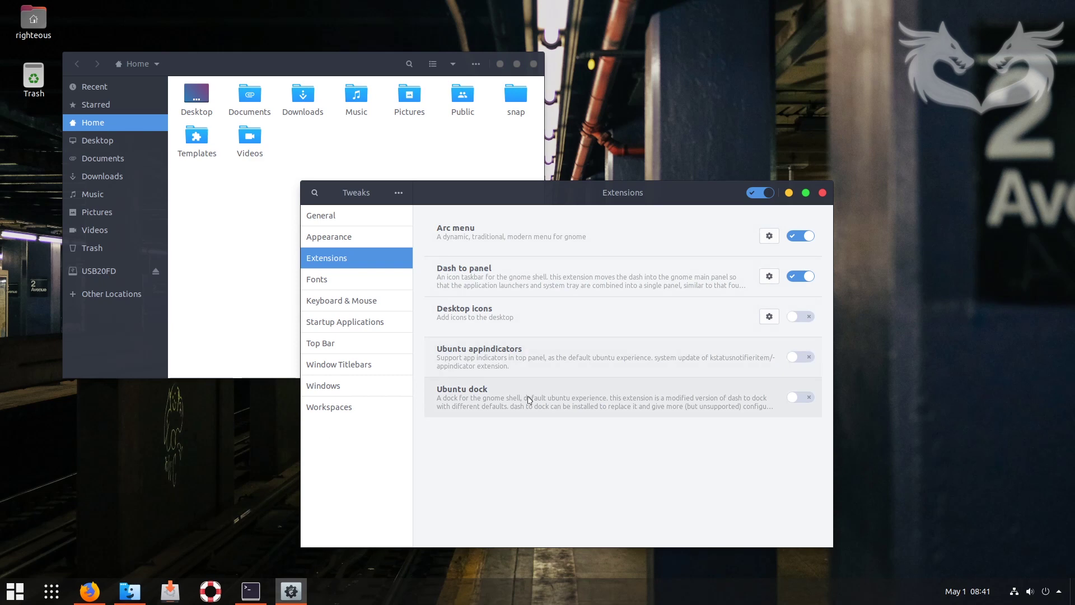
- Restart Tweaks and set the Shell theme to X-Arc-Darker in the Appearance settings
{"action": "left_click", "coordinate": [823, 193]}
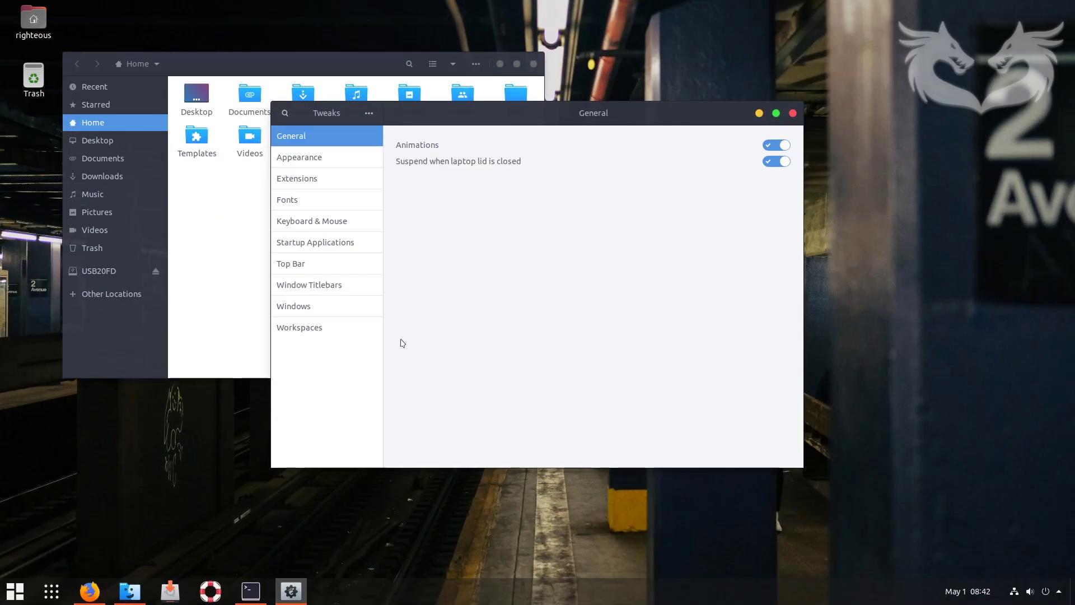
{"action": "left_click", "coordinate": [313, 163]}
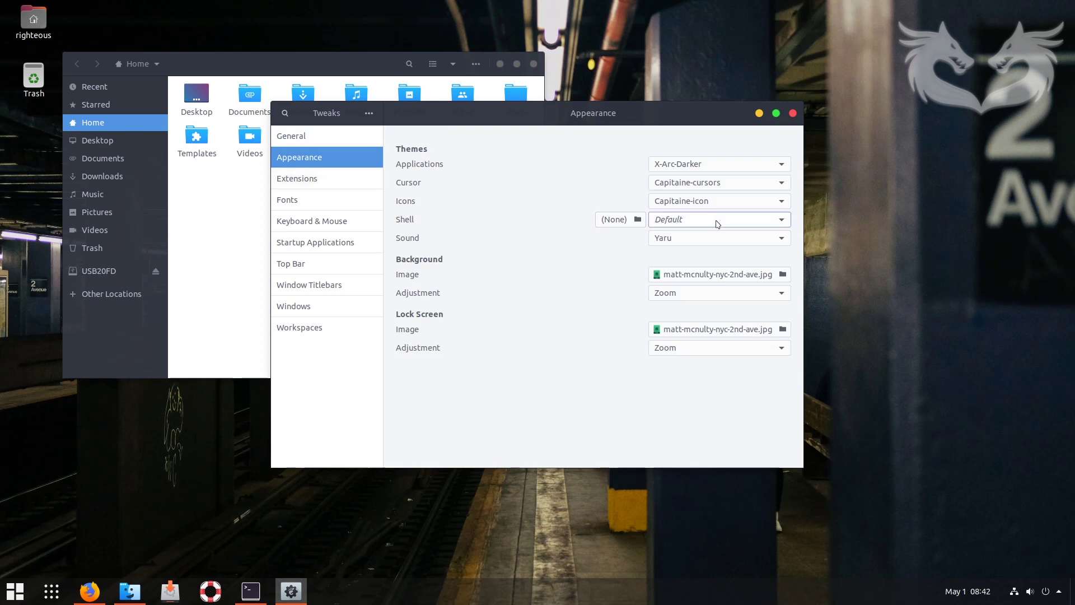
{"action": "left_click", "coordinate": [744, 226]}
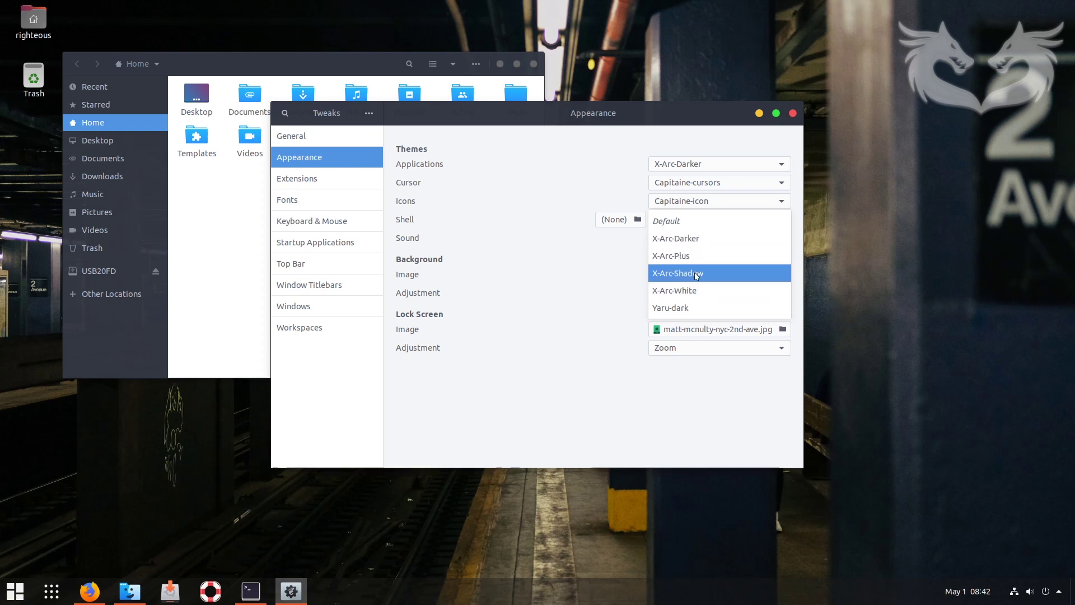
{"action": "left_click", "coordinate": [690, 238]}
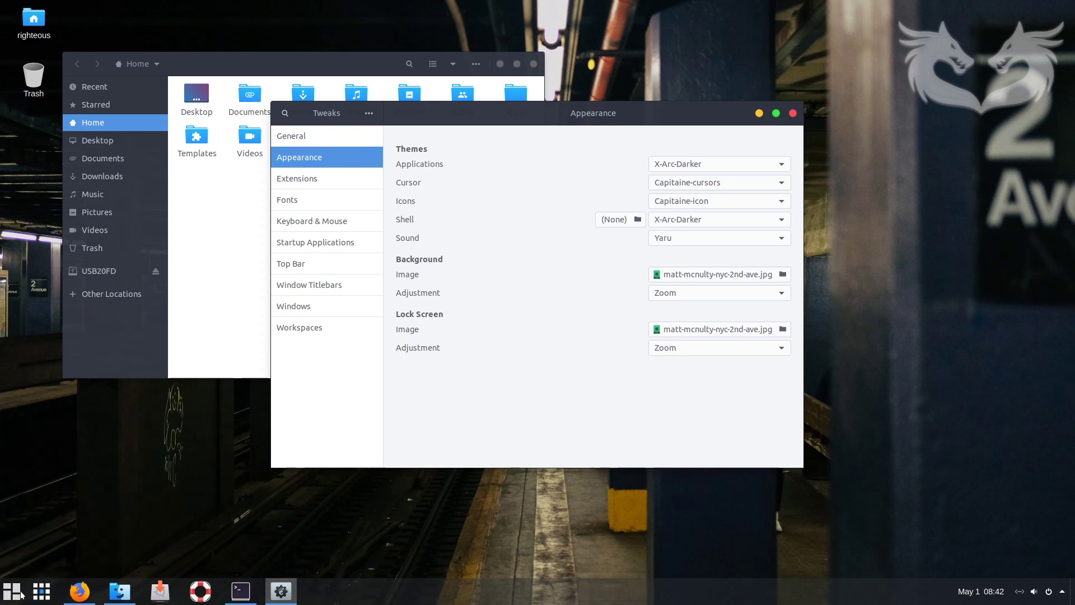
- Try the X-Arc-White theme, then set both the Applications and Shell themes to X-Arc-Shadow
{"action": "left_click", "coordinate": [769, 165]}
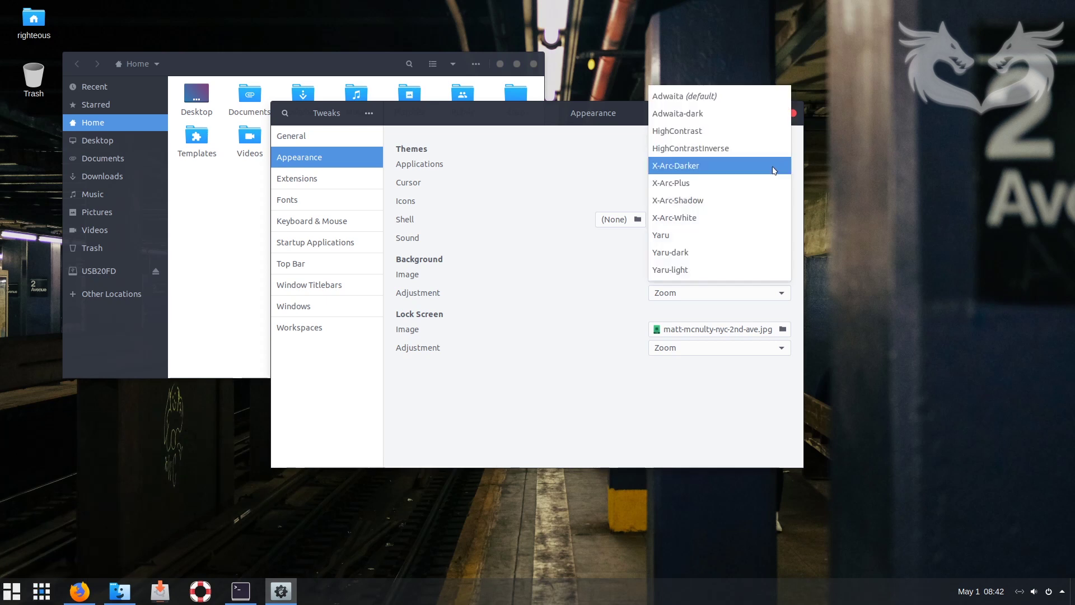
{"action": "left_click", "coordinate": [726, 202]}
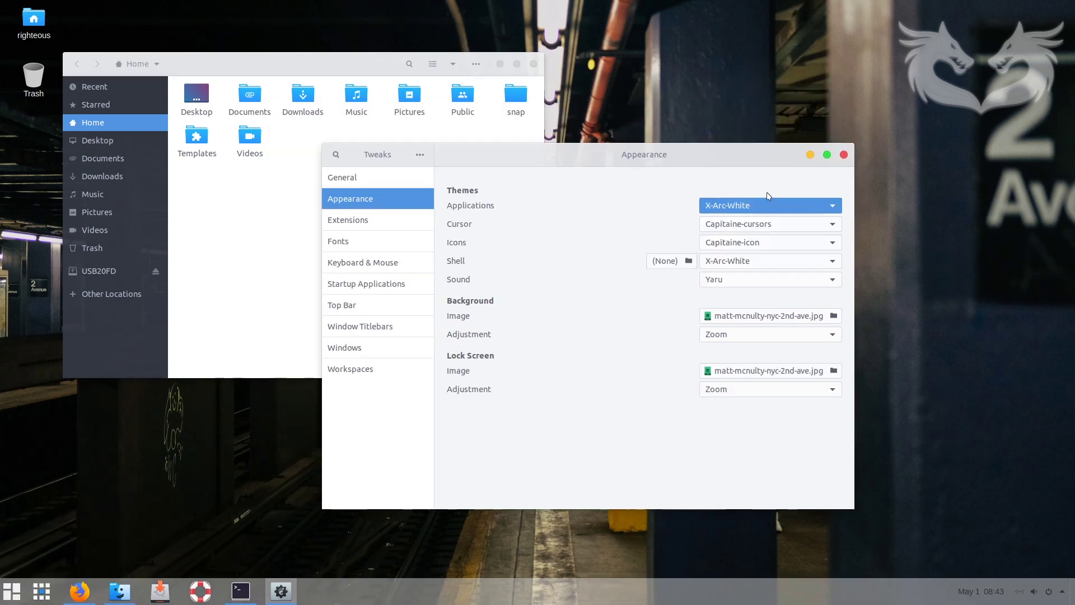
{"action": "left_click", "coordinate": [779, 261]}
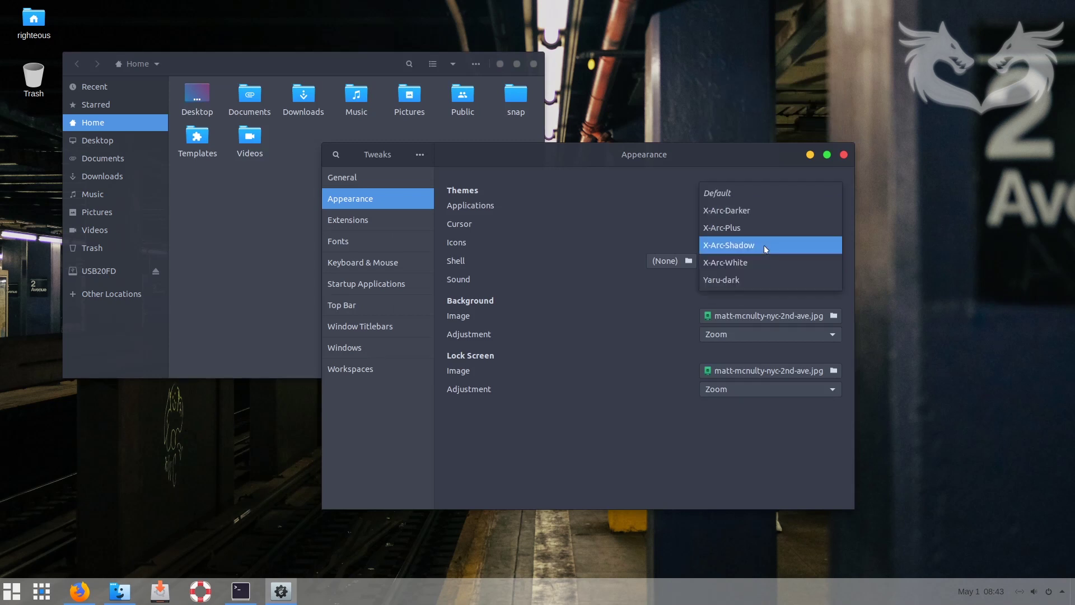
{"action": "left_click", "coordinate": [759, 246]}
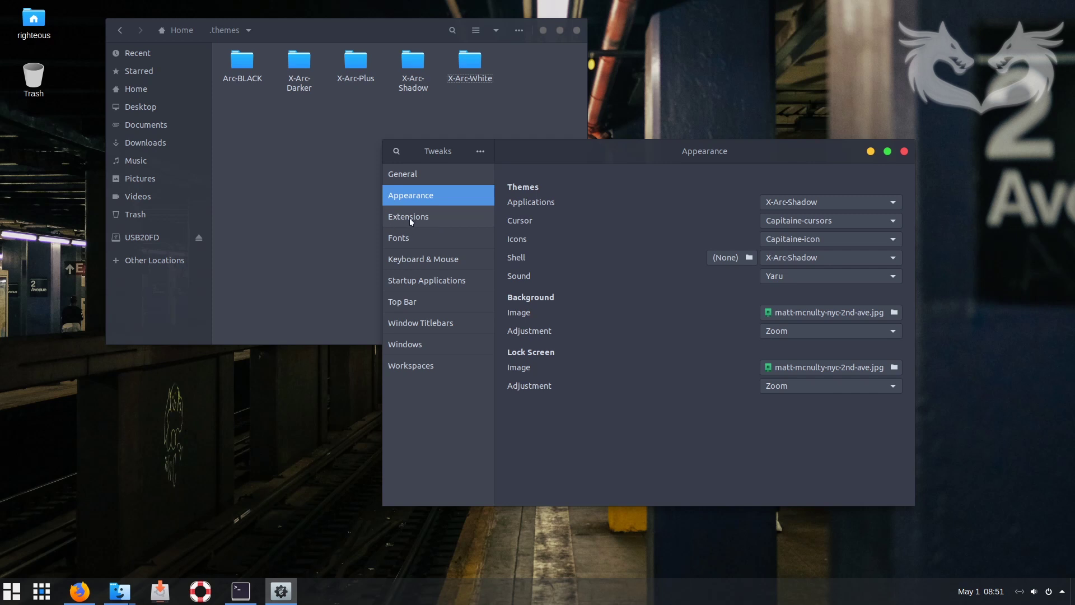
- Set the titlebar button placement to Left in the Window Titlebars settings and reposition the Tweaks window
{"action": "left_click", "coordinate": [421, 322]}
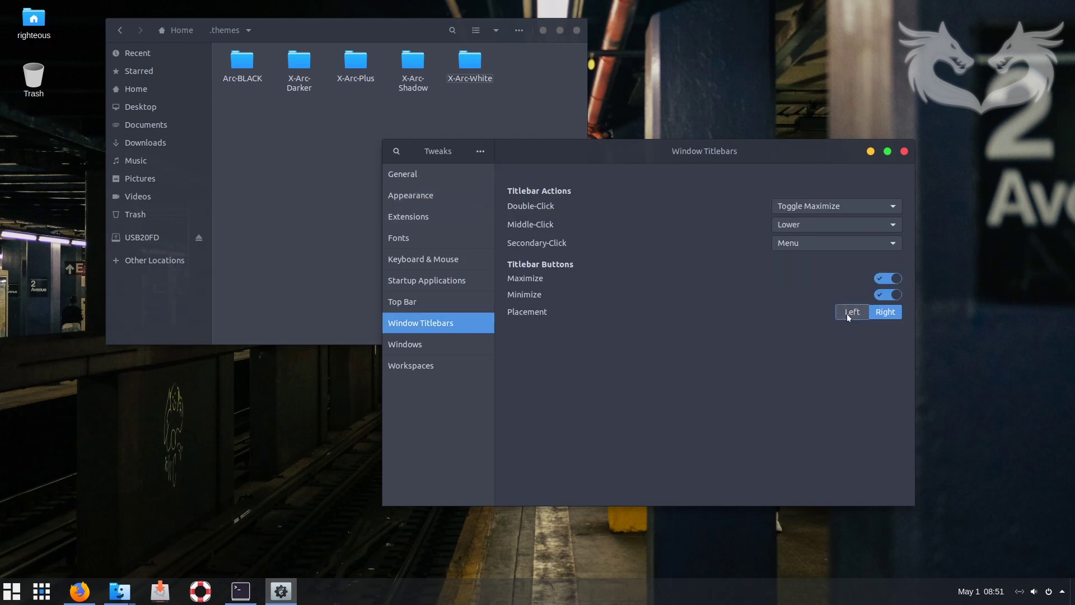
{"action": "left_click", "coordinate": [847, 314]}
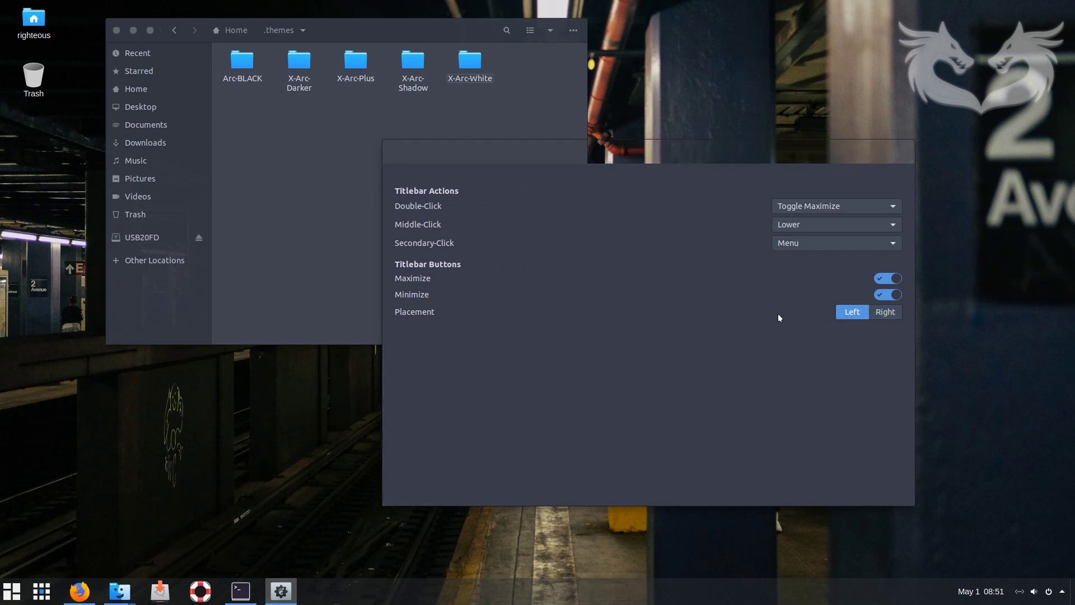
{"action": "left_click_drag", "start_coordinate": [657, 176], "coordinate": [530, 165]}
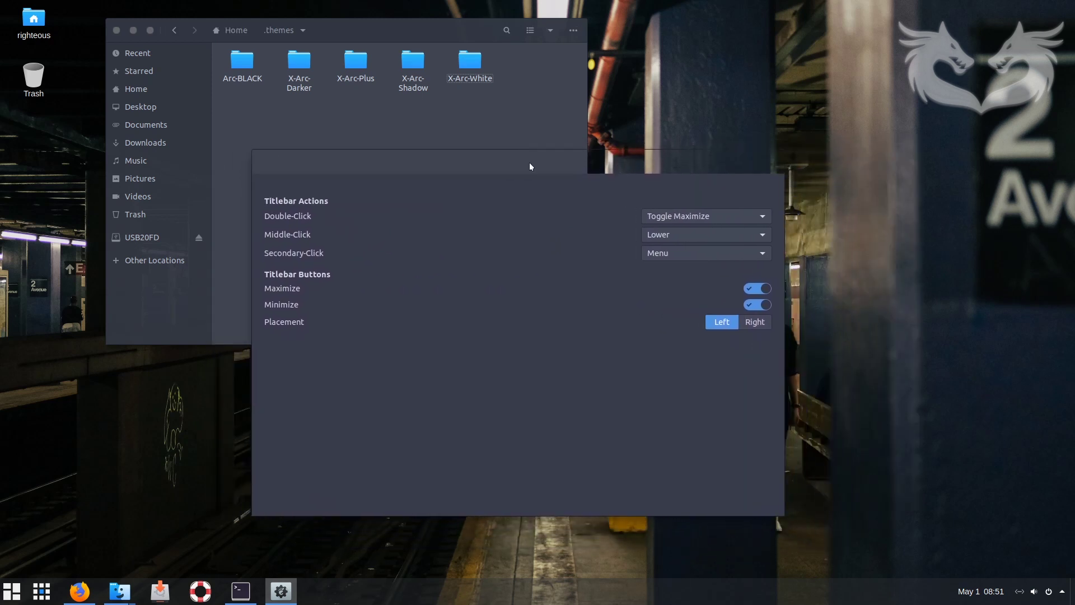
{"action": "left_click", "coordinate": [755, 323]}
{"action": "left_click", "coordinate": [720, 322]}
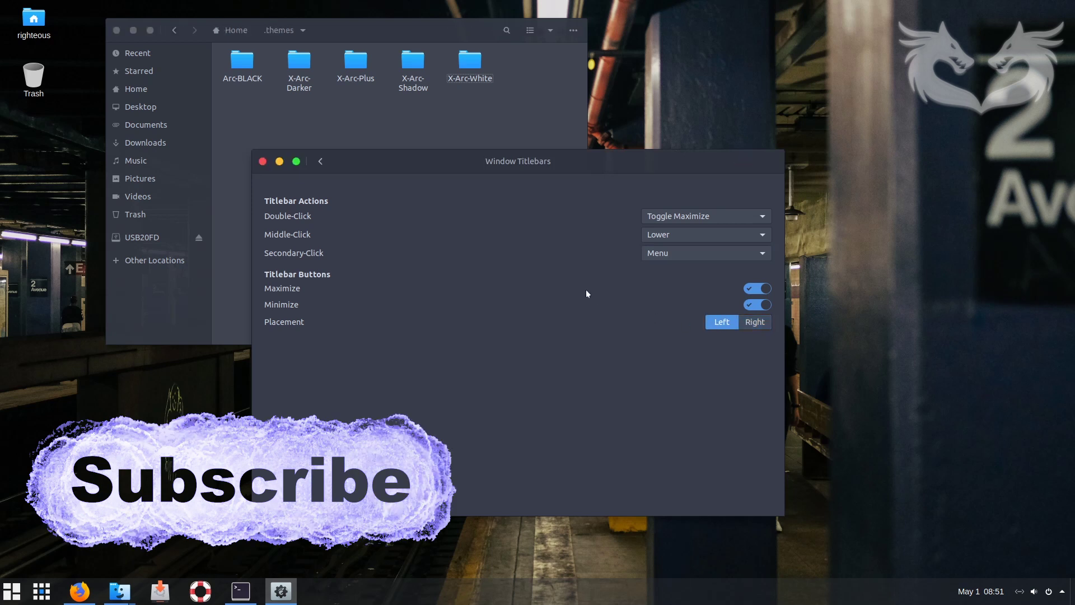
{"action": "left_click_drag", "start_coordinate": [555, 164], "coordinate": [633, 166]}
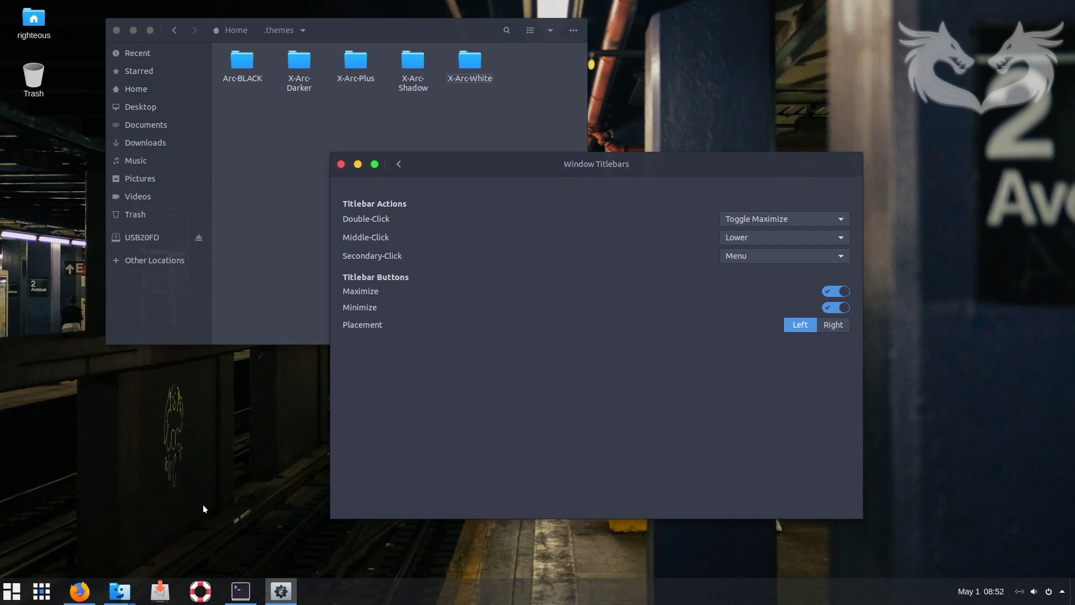
- Switch to Firefox and search the GNOME Shell Extensions site for "dash to dock"
{"action": "left_click", "coordinate": [79, 591]}
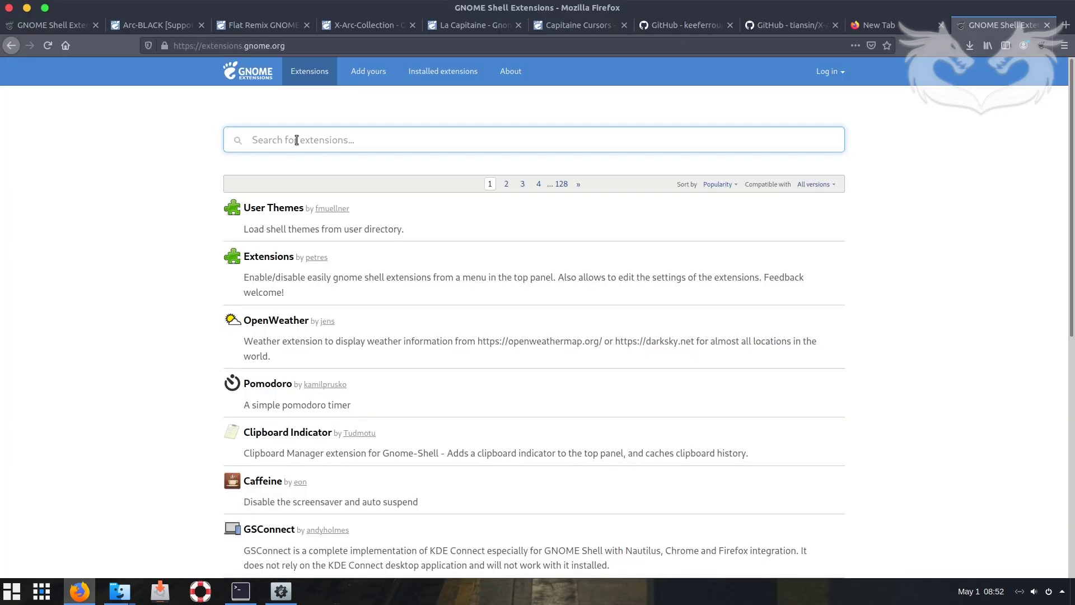
{"action": "type", "text": "da"}
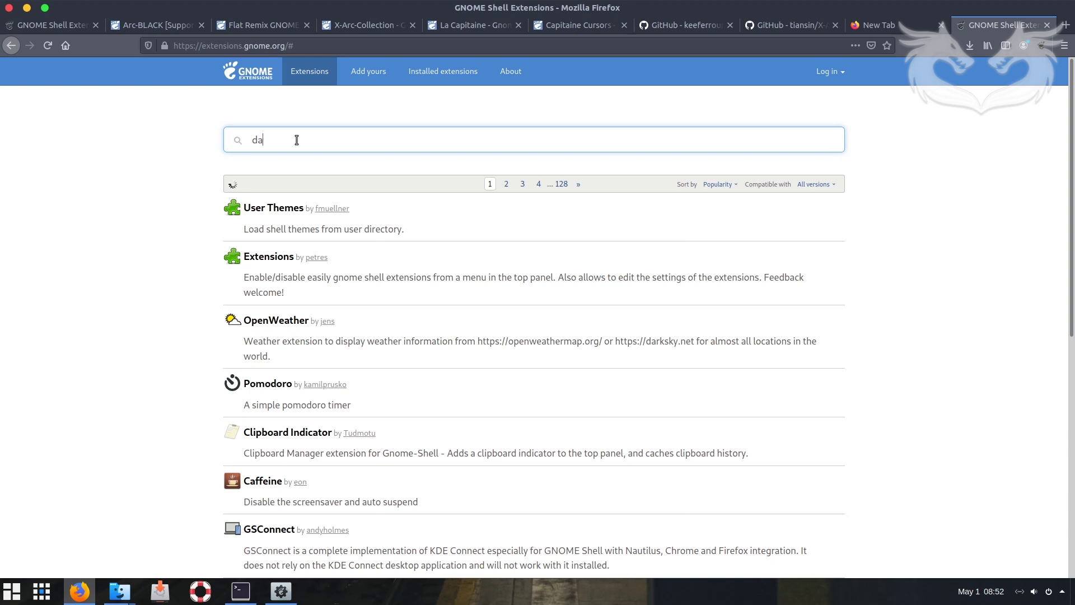
{"action": "type", "text": "sh to dock"}
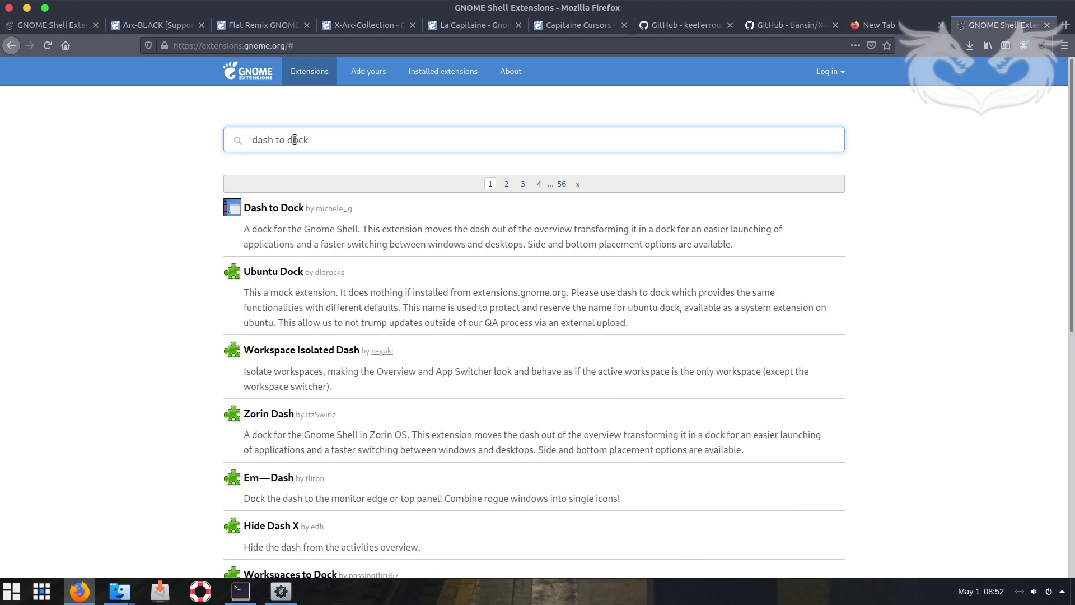
- Install the Dash to Dock extension from its page
{"action": "left_click", "coordinate": [279, 211]}
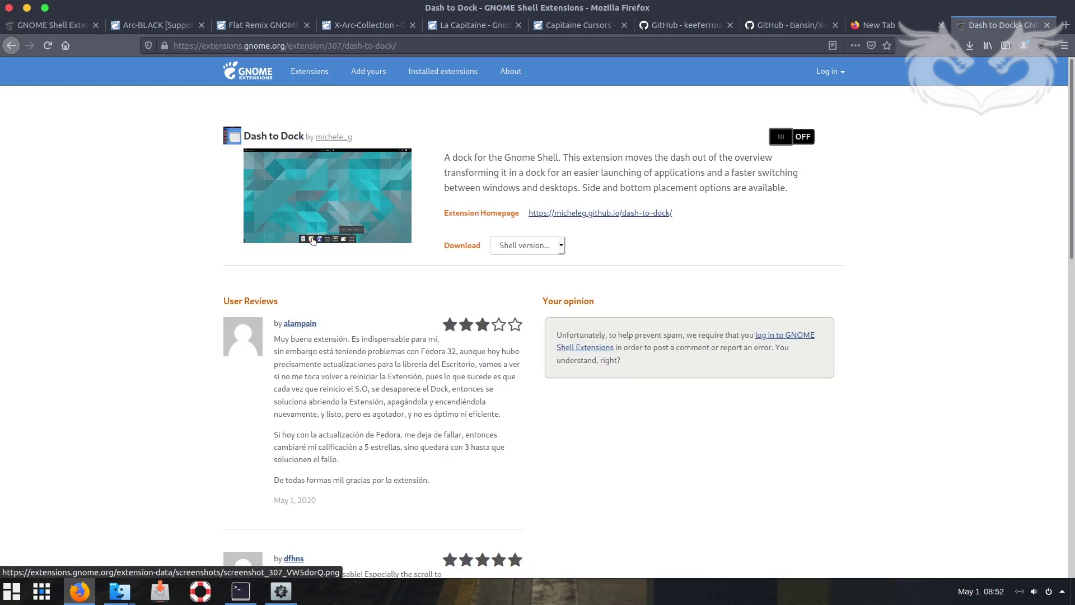
{"action": "left_click", "coordinate": [800, 137]}
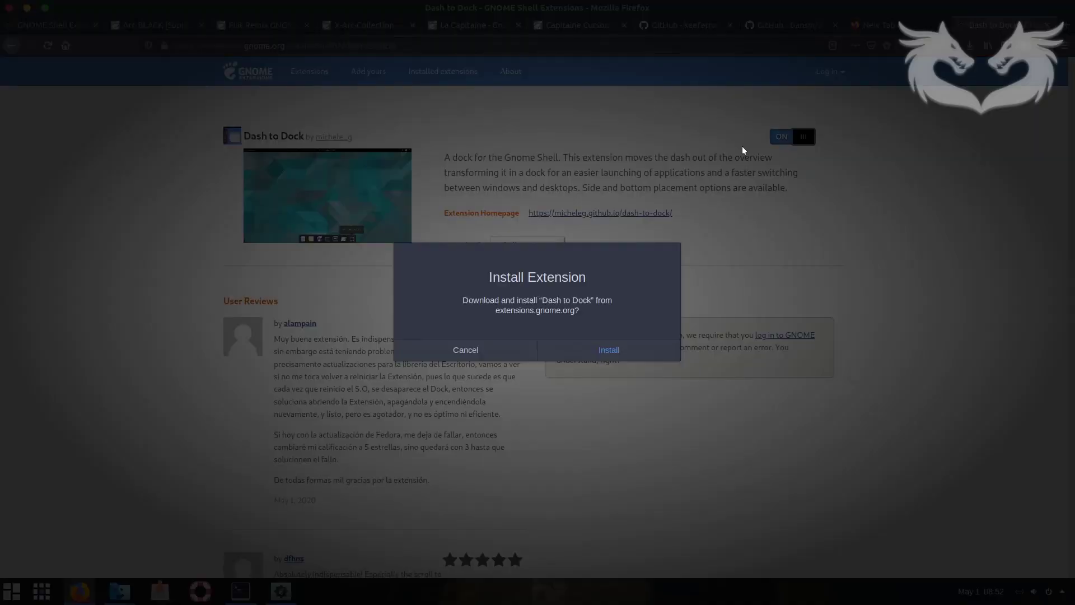
{"action": "left_click", "coordinate": [584, 347]}
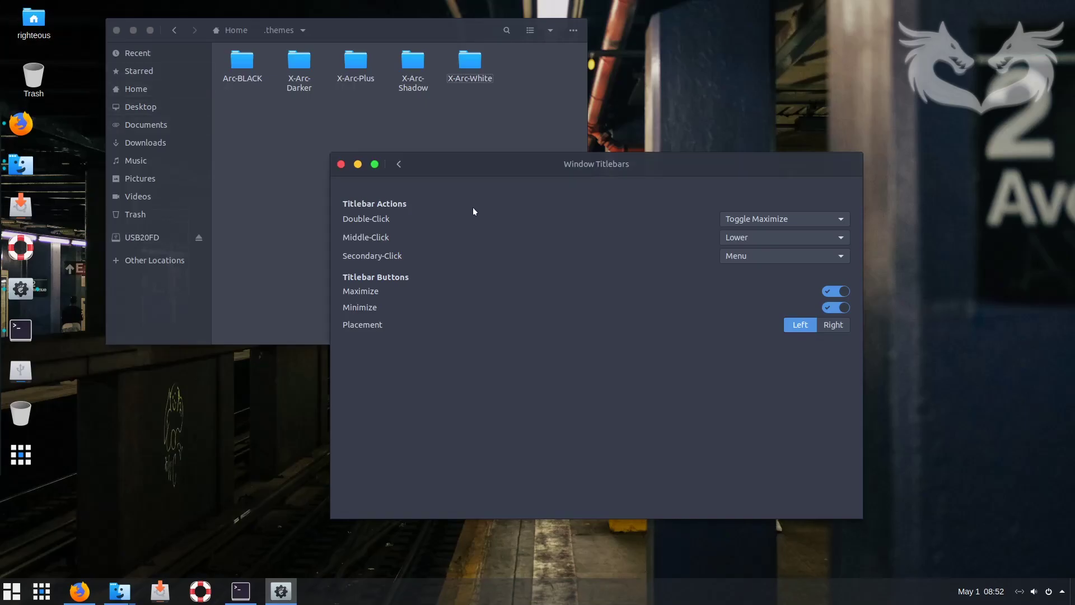
- Restart Tweaks and disable the Dash to Panel extension
{"action": "left_click", "coordinate": [341, 164]}
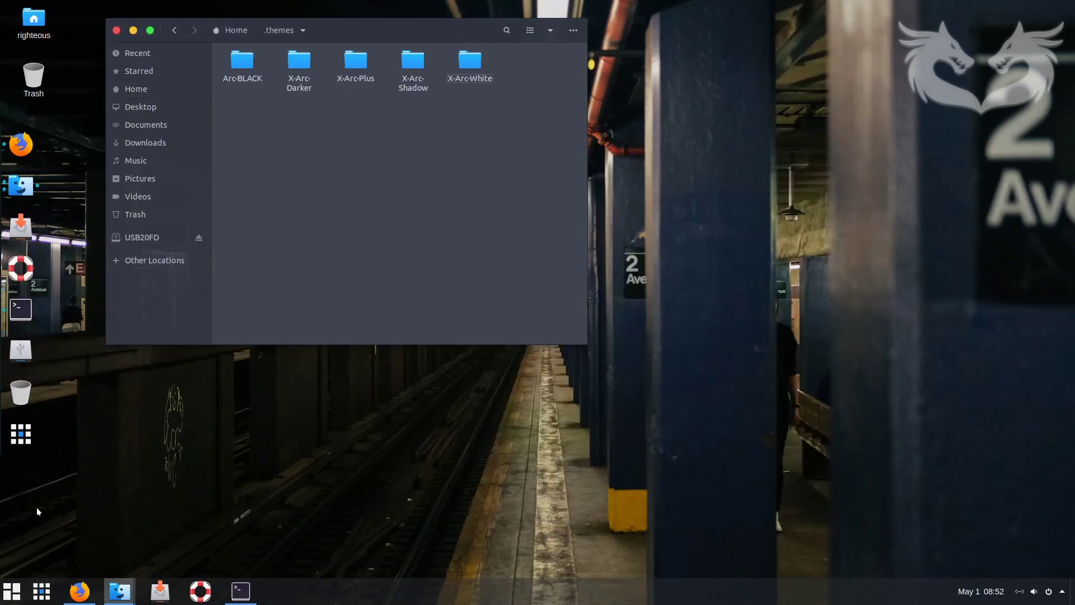
{"action": "left_click", "coordinate": [6, 592]}
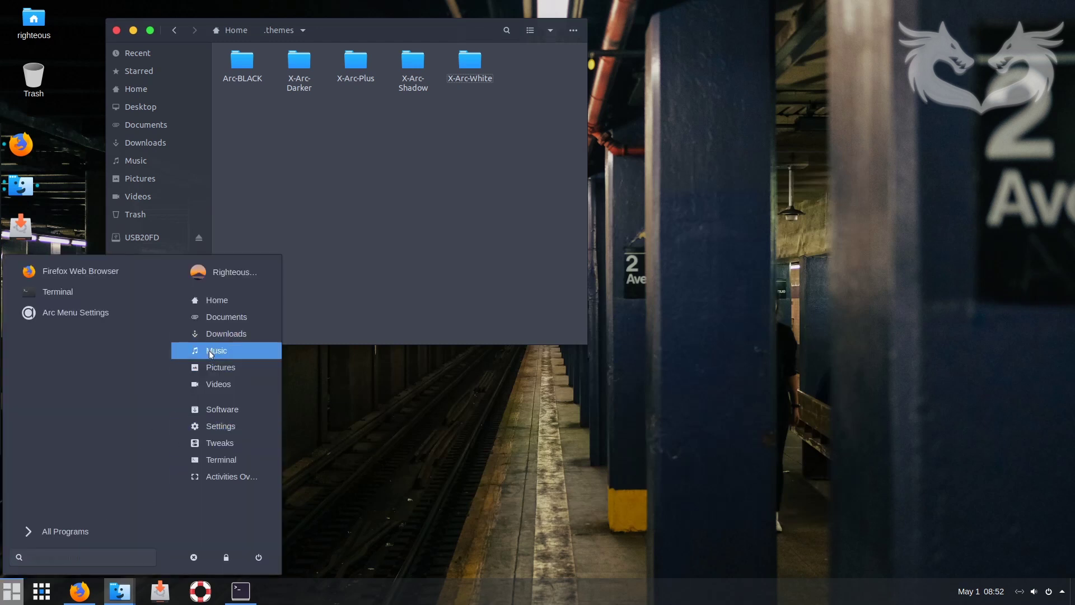
{"action": "left_click", "coordinate": [227, 443]}
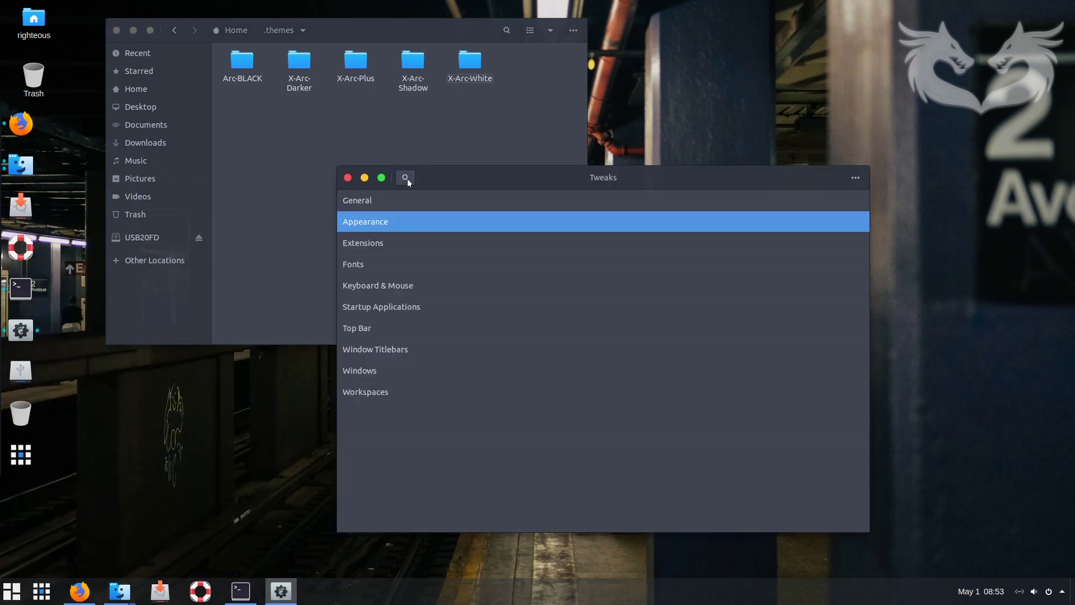
{"action": "left_click", "coordinate": [367, 243]}
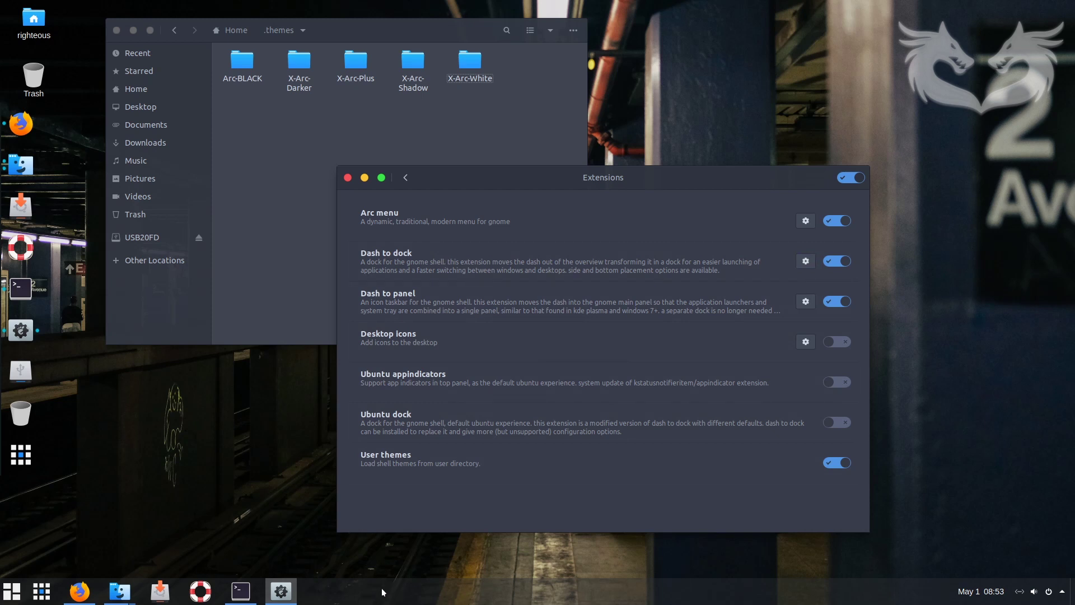
{"action": "left_click", "coordinate": [835, 303]}
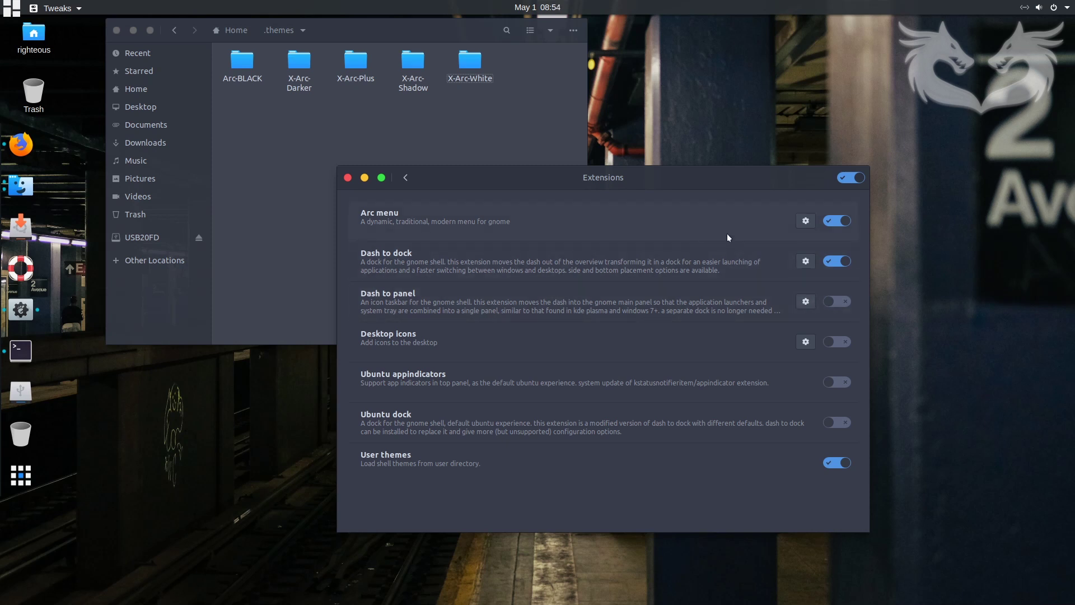
- Set the Dash to Dock position on screen to Bottom, then review its launcher and behavior options and close its settings
{"action": "left_click", "coordinate": [806, 262]}
{"action": "left_click", "coordinate": [386, 204]}
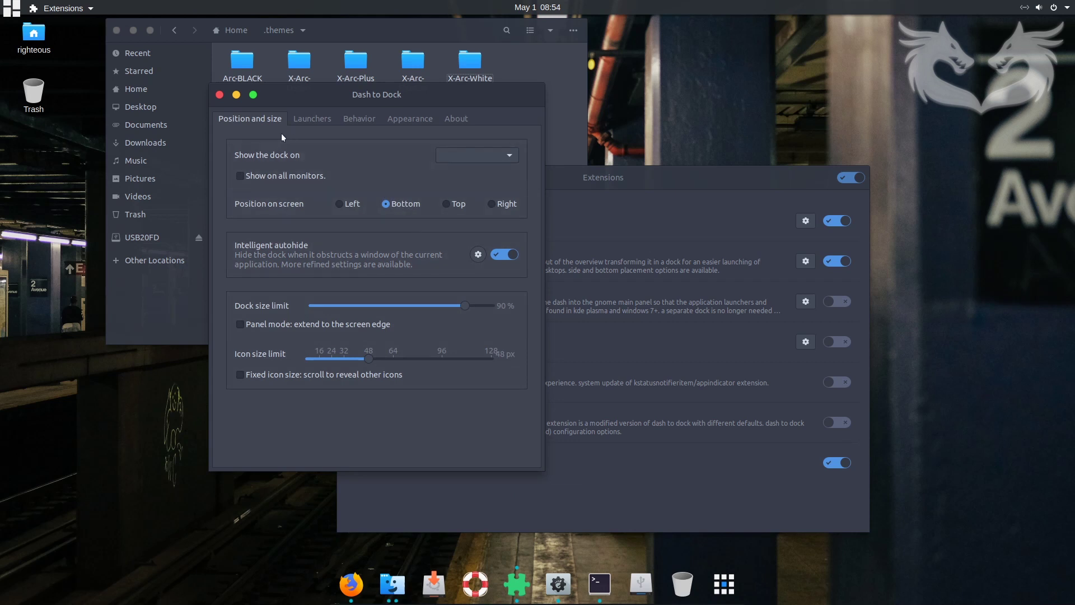
{"action": "left_click", "coordinate": [313, 120]}
{"action": "left_click", "coordinate": [359, 119]}
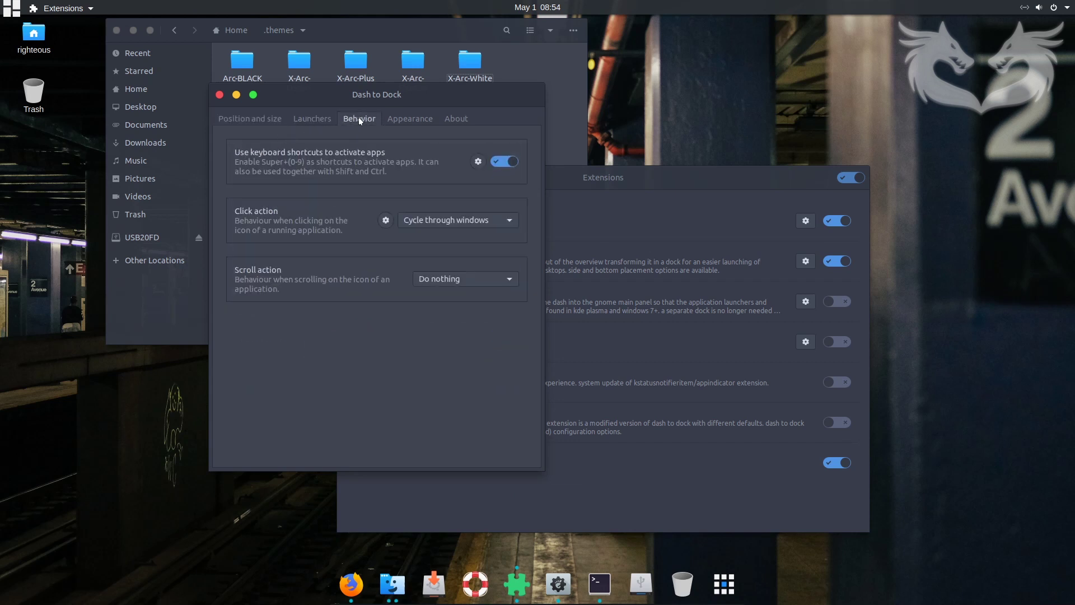
{"action": "left_click", "coordinate": [318, 119]}
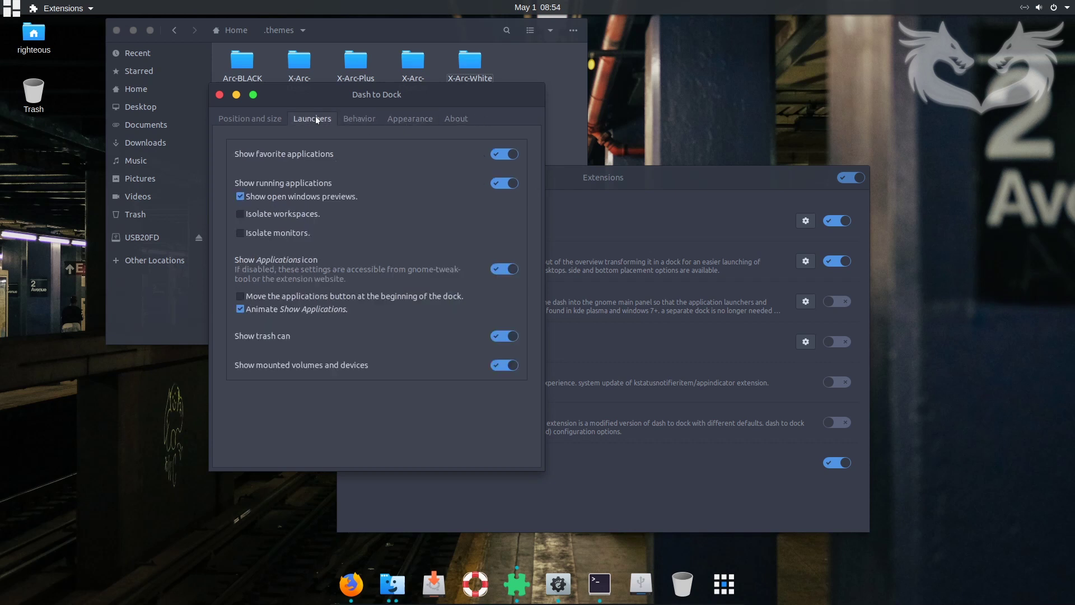
{"action": "left_click", "coordinate": [220, 95]}
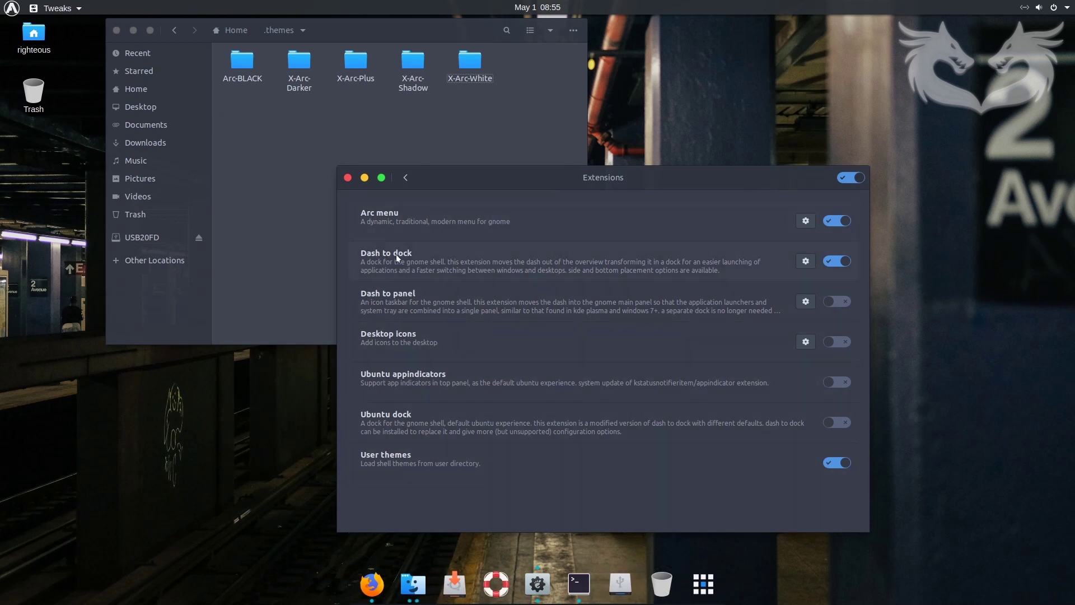
{"action": "left_click", "coordinate": [406, 178]}
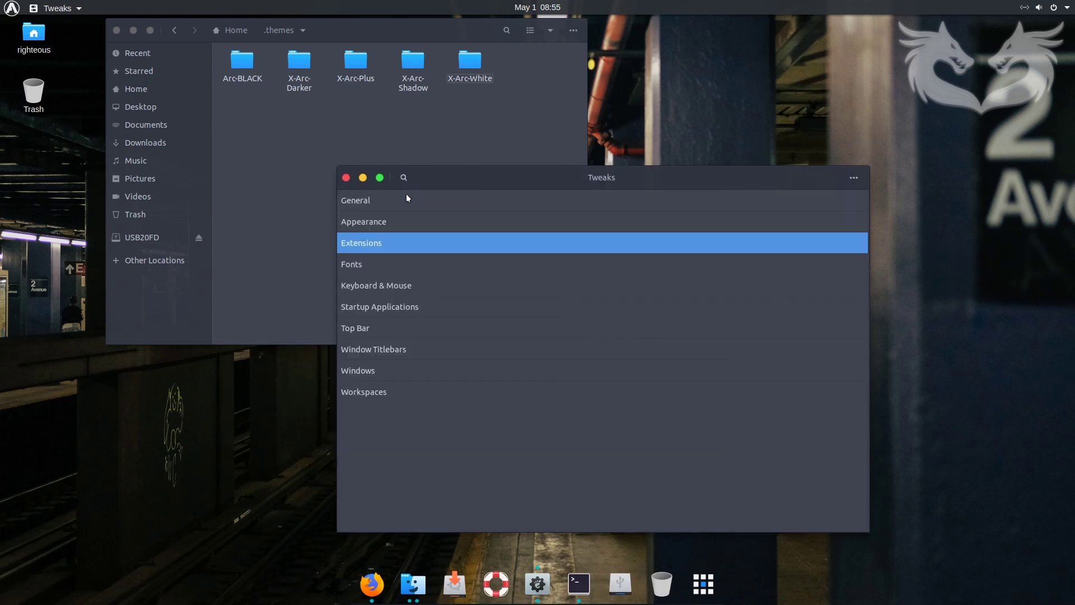
{"action": "left_click", "coordinate": [367, 221]}
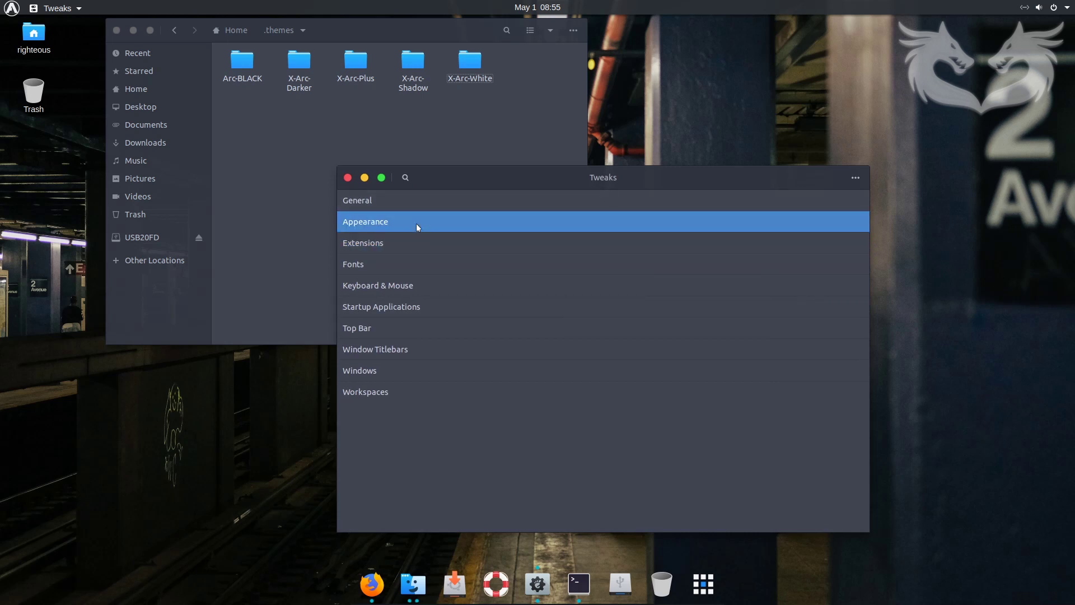
{"action": "left_click", "coordinate": [369, 243]}
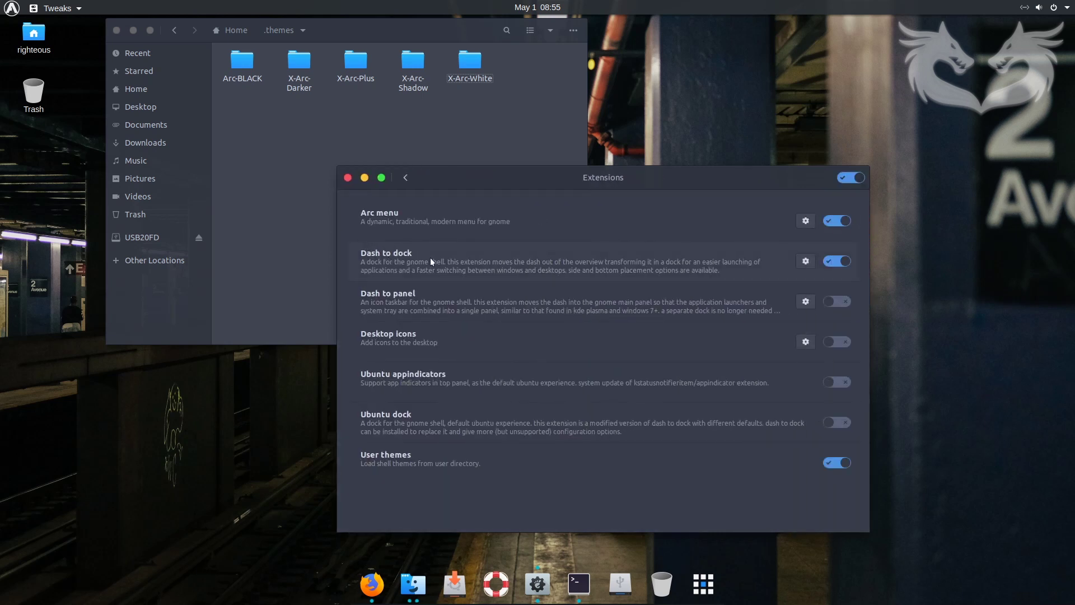
- Reopen the Dash to Dock settings and set the dock's opacity customization to Fixed
{"action": "left_click", "coordinate": [806, 262]}
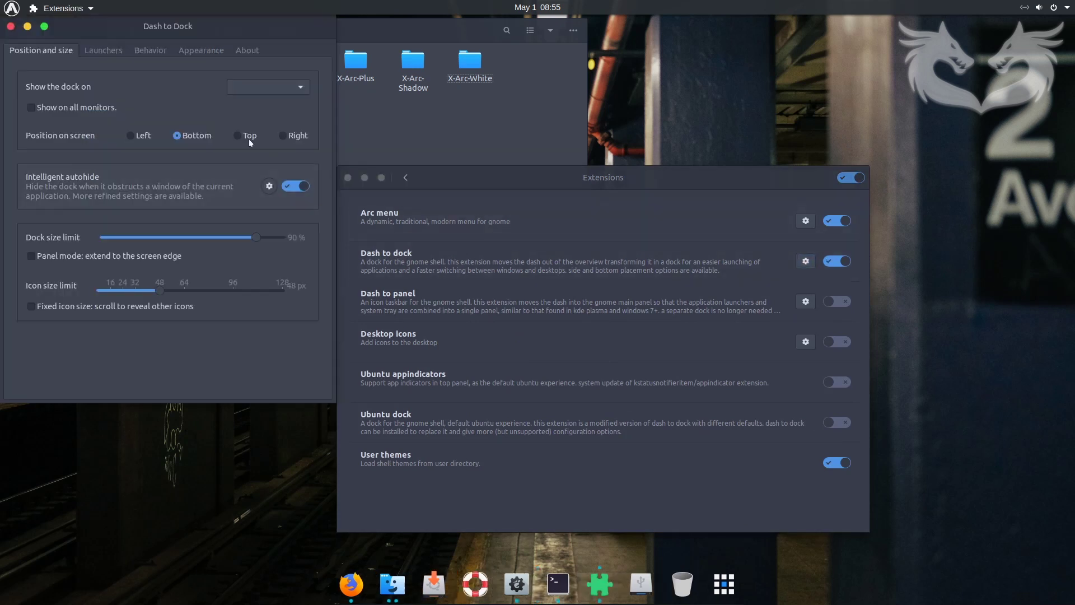
{"action": "left_click_drag", "start_coordinate": [281, 38], "coordinate": [459, 109]}
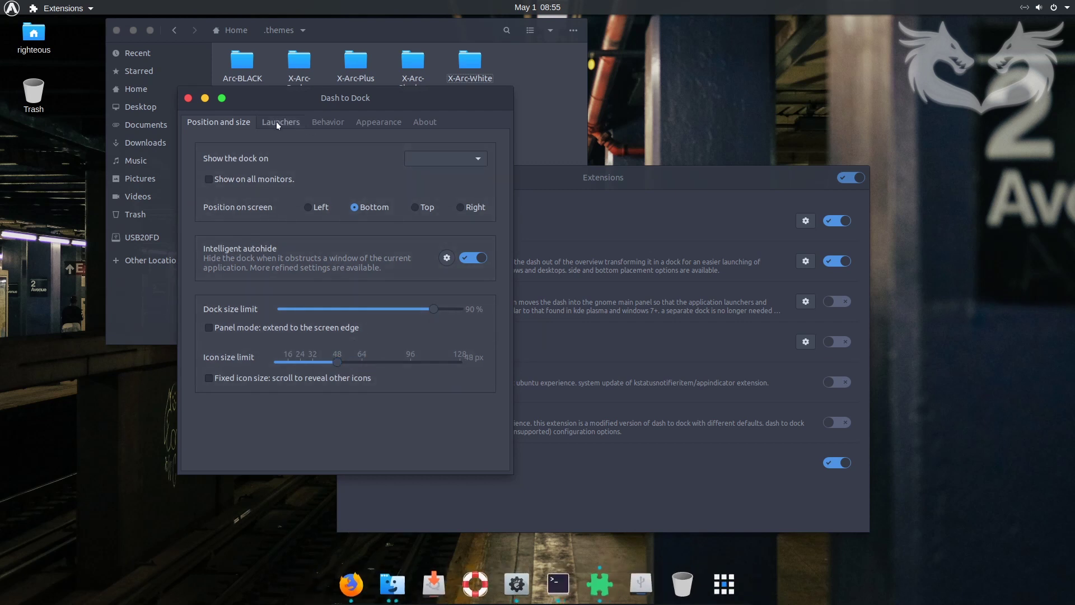
{"action": "left_click", "coordinate": [385, 123]}
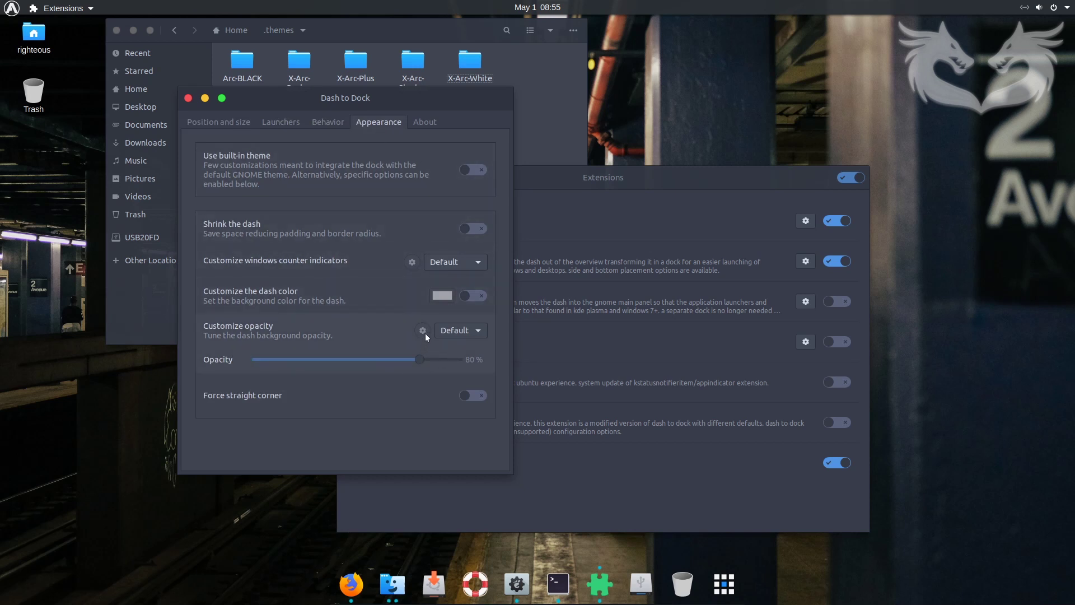
{"action": "left_click", "coordinate": [473, 333]}
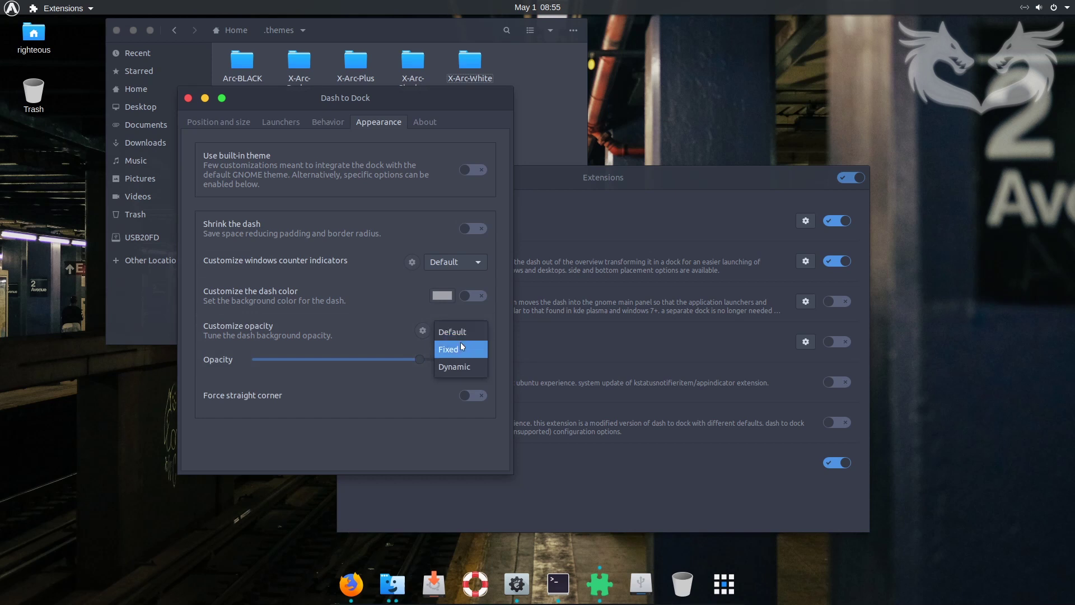
{"action": "left_click", "coordinate": [458, 347]}
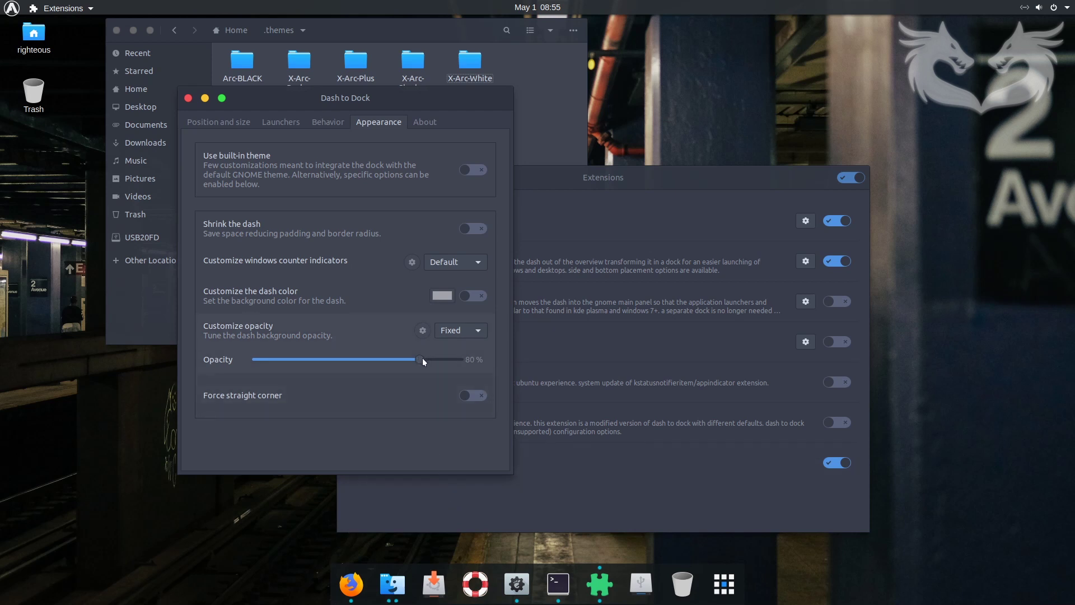
- Try the Dynamic opacity mode for the dock and switch back to Fixed
{"action": "left_click", "coordinate": [478, 335]}
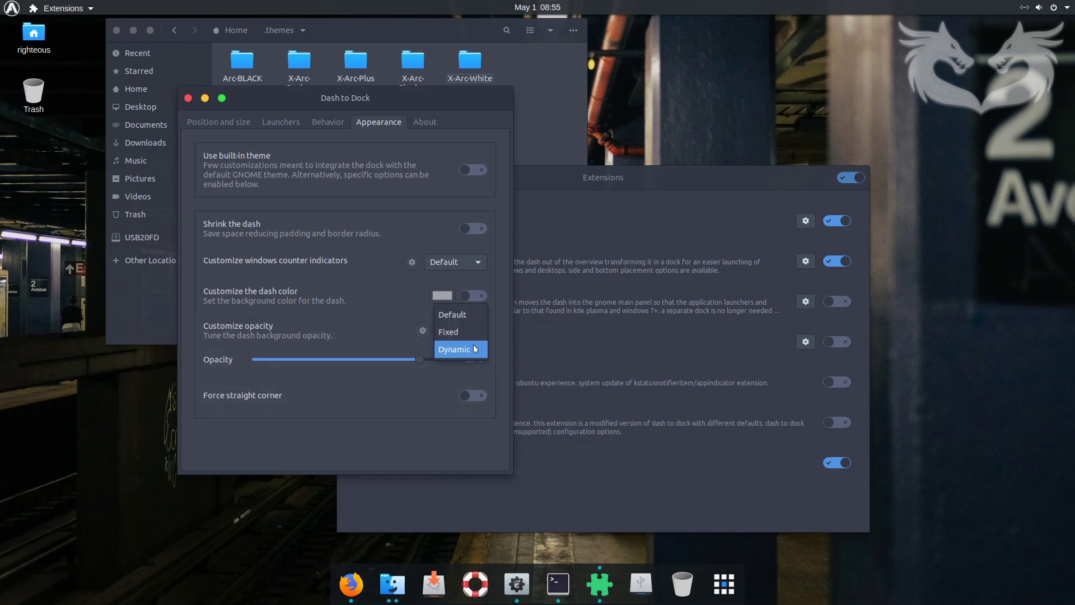
{"action": "left_click", "coordinate": [469, 348]}
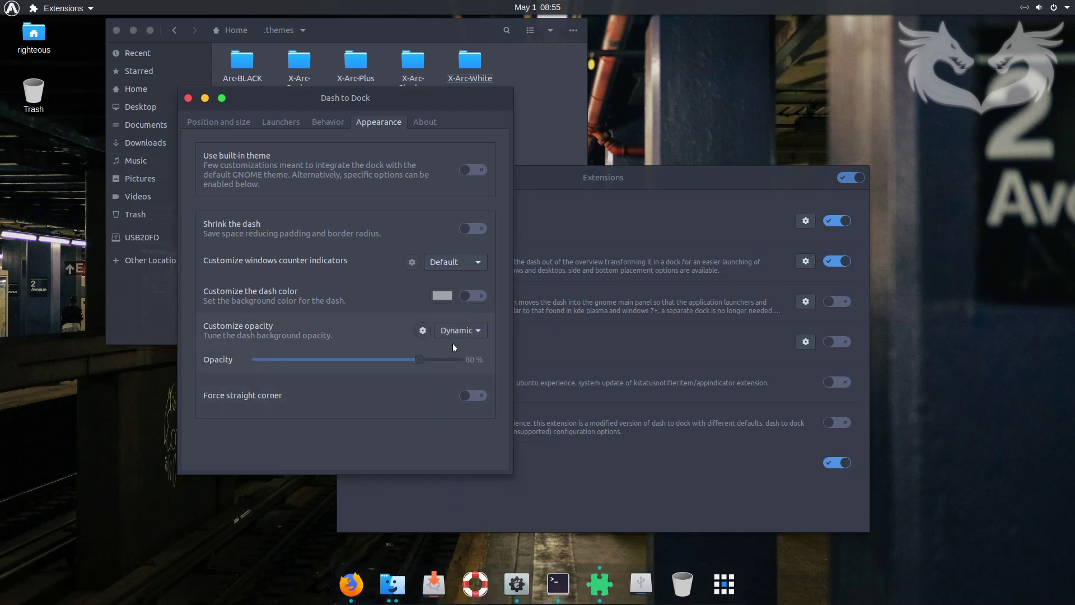
{"action": "left_click", "coordinate": [470, 331]}
{"action": "left_click", "coordinate": [456, 317]}
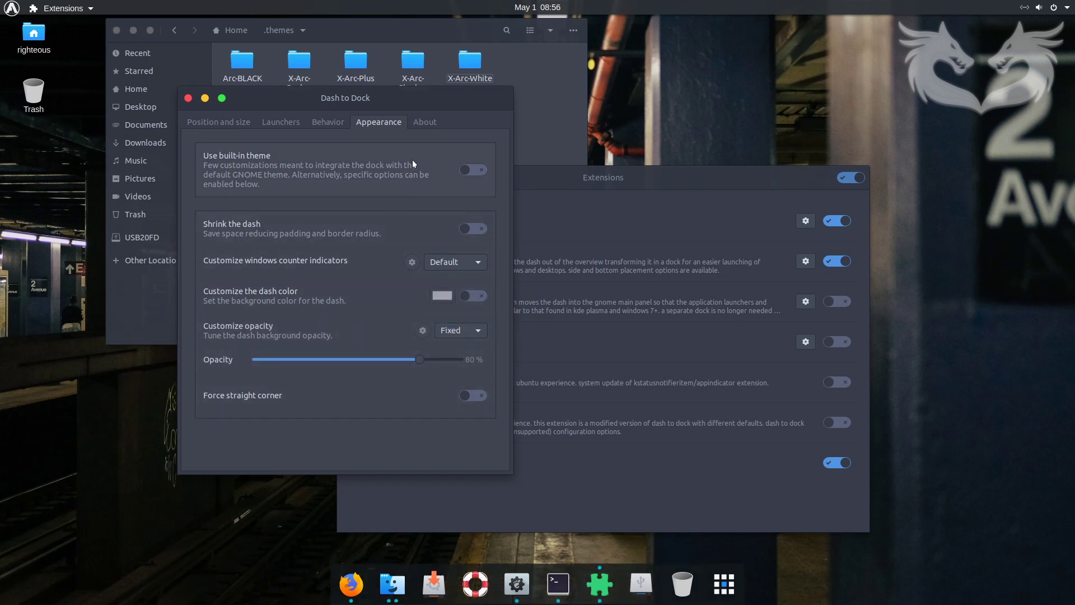
- Close the Dash to Dock settings, Tweaks and the .themes folder window, and check the Arc Menu on the cleared desktop
{"action": "left_click", "coordinate": [187, 98]}
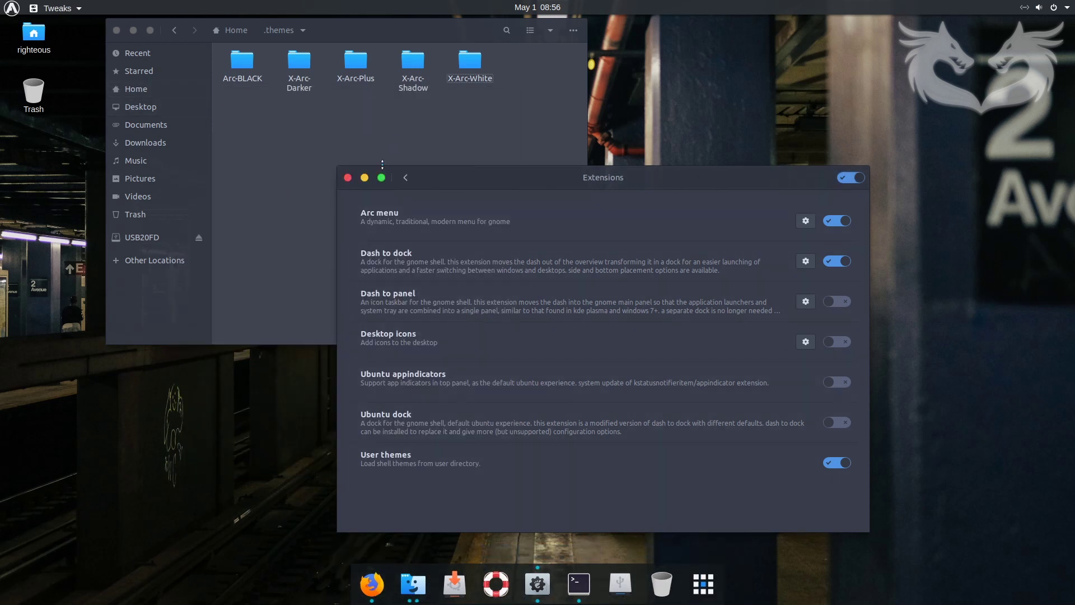
{"action": "left_click", "coordinate": [405, 177]}
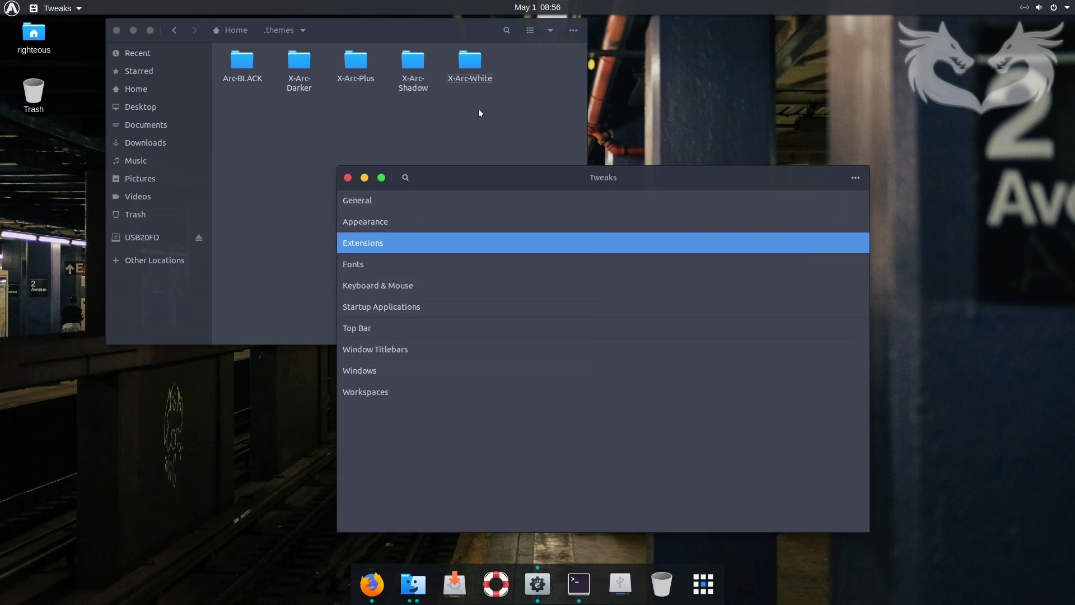
{"action": "left_click", "coordinate": [348, 179]}
{"action": "left_click", "coordinate": [116, 30]}
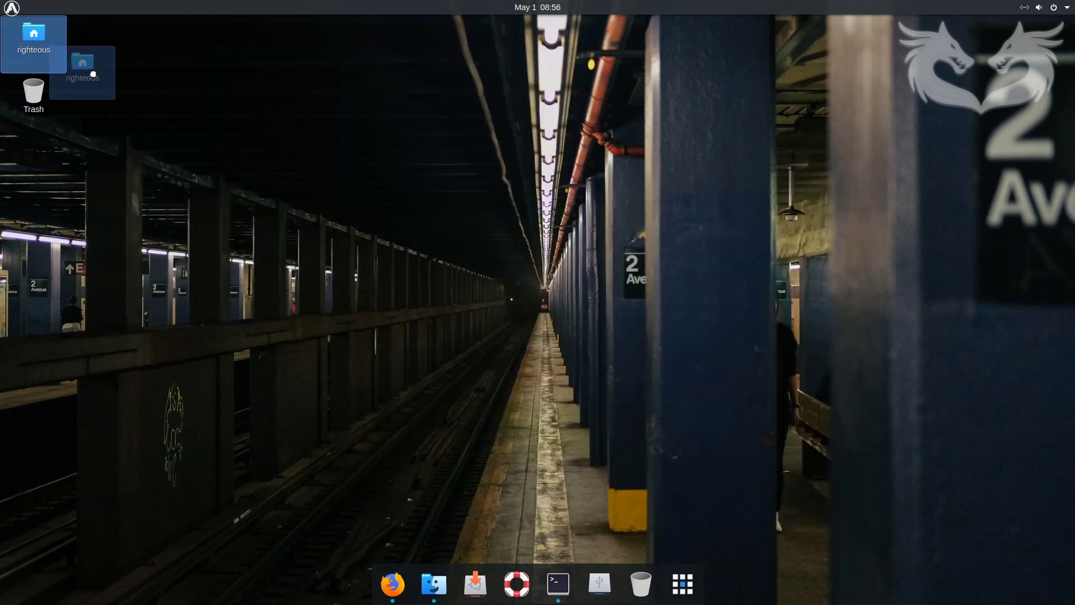
{"action": "left_click", "coordinate": [11, 8]}
{"action": "left_click", "coordinate": [465, 104]}
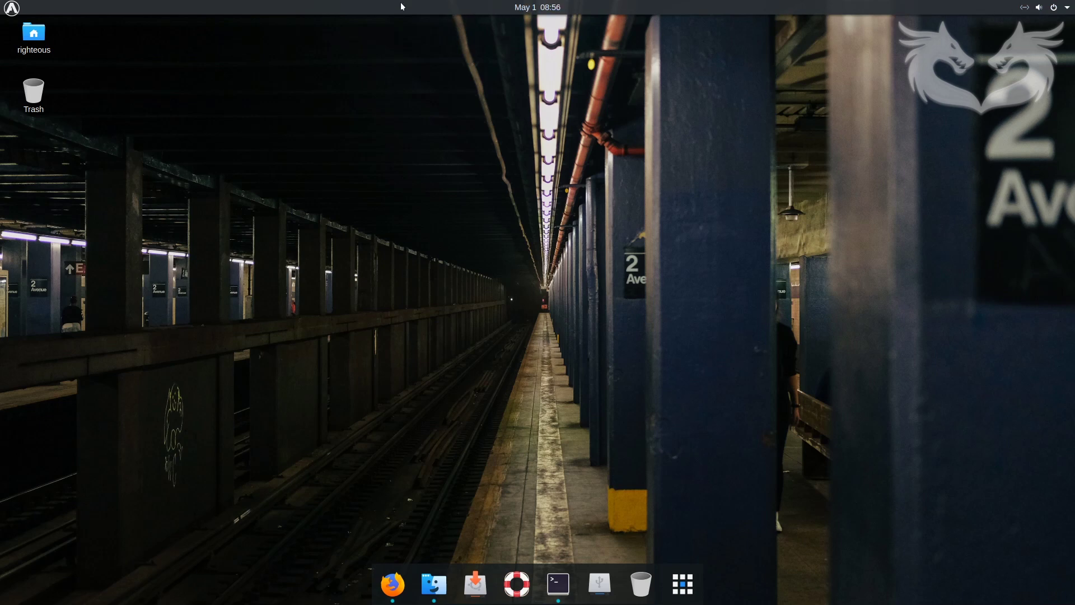
- Set 16.jpg from the Wallpapers folder in Pictures as the desktop background and minimize Settings
{"action": "right_click", "coordinate": [407, 264]}
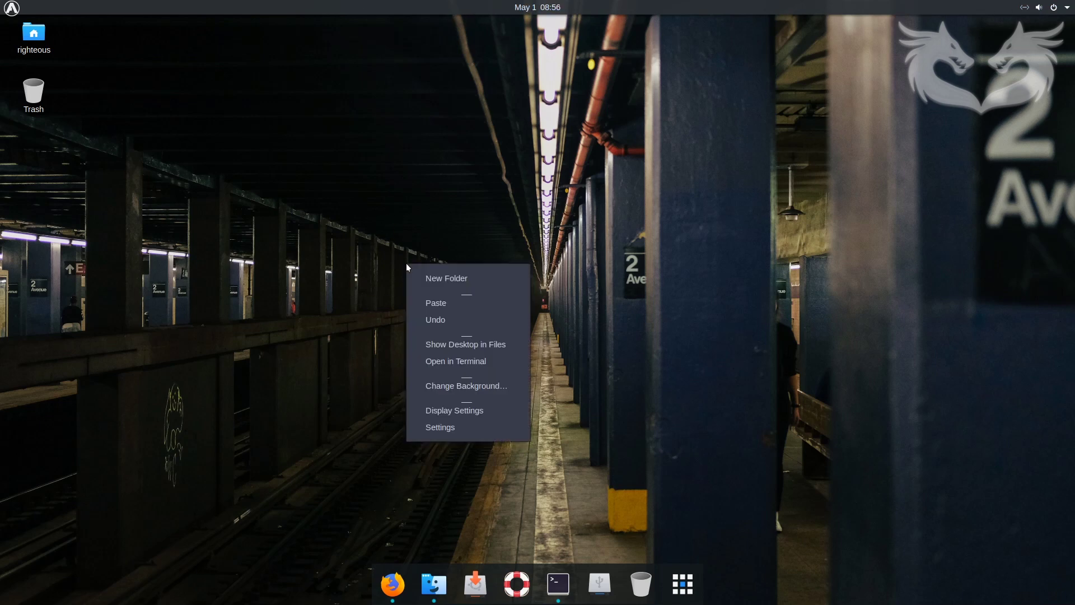
{"action": "left_click", "coordinate": [446, 386]}
{"action": "double_click", "coordinate": [334, 84]}
{"action": "left_click", "coordinate": [314, 277]}
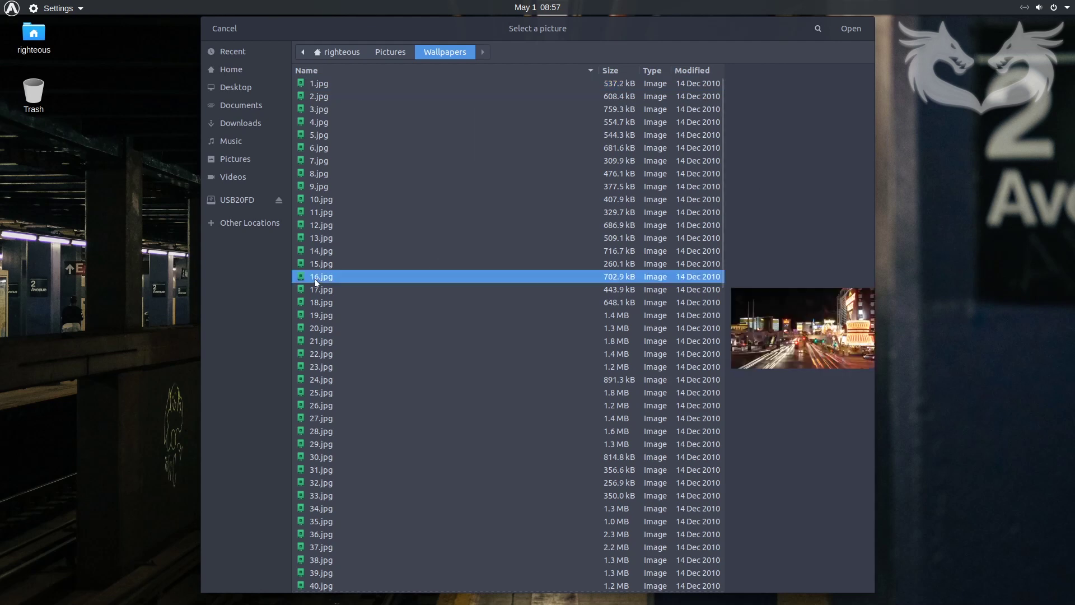
{"action": "key", "text": "Return"}
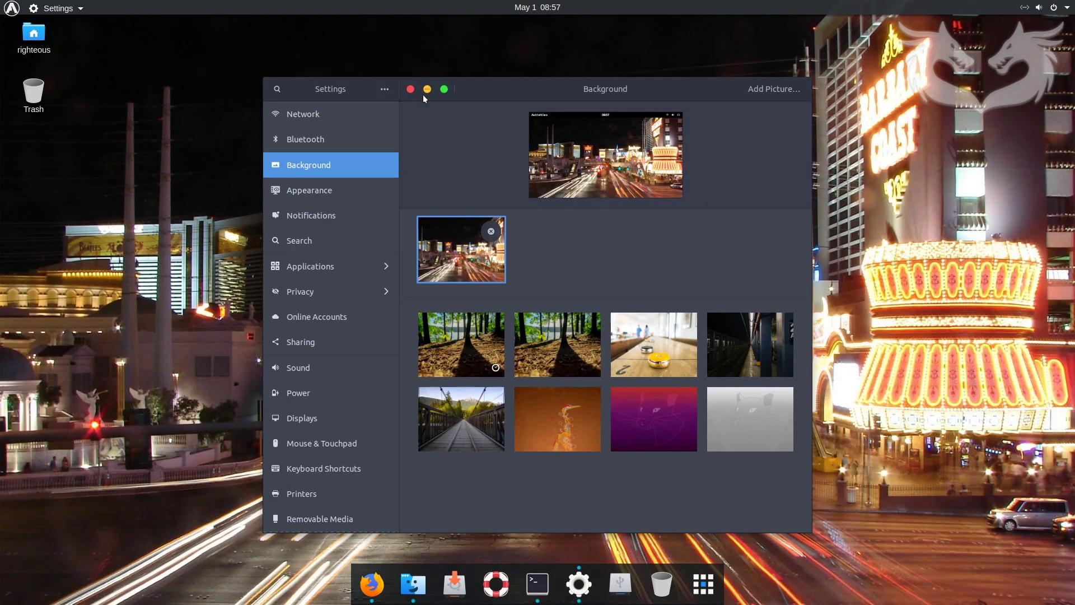
{"action": "left_click", "coordinate": [427, 91]}
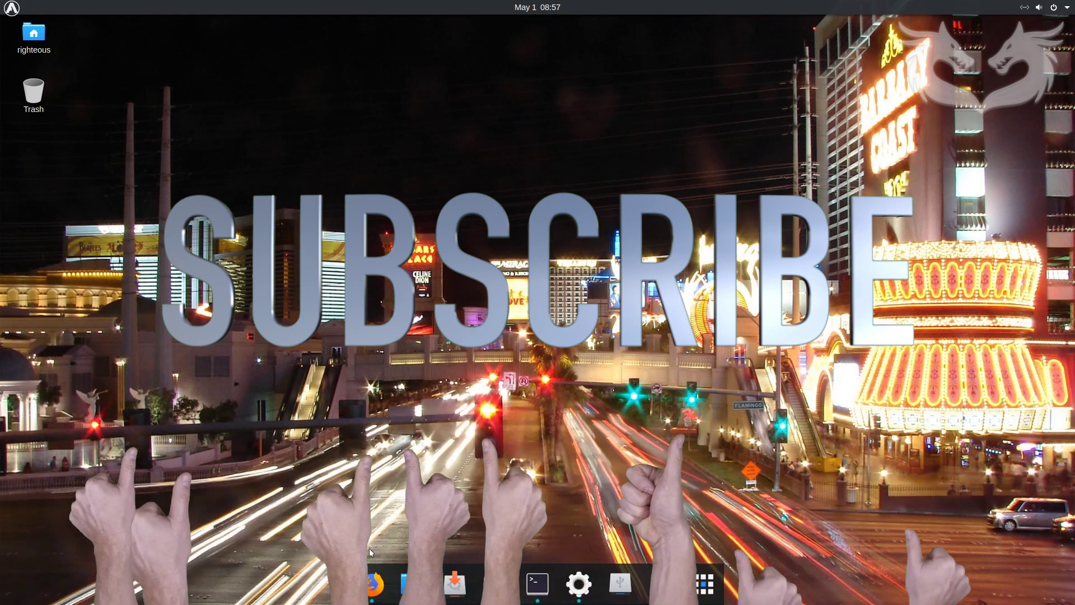
- Open Tweaks and replace the Dash to Dock extension with Dash to Panel by disabling one and enabling the other
{"action": "left_click", "coordinate": [412, 584]}
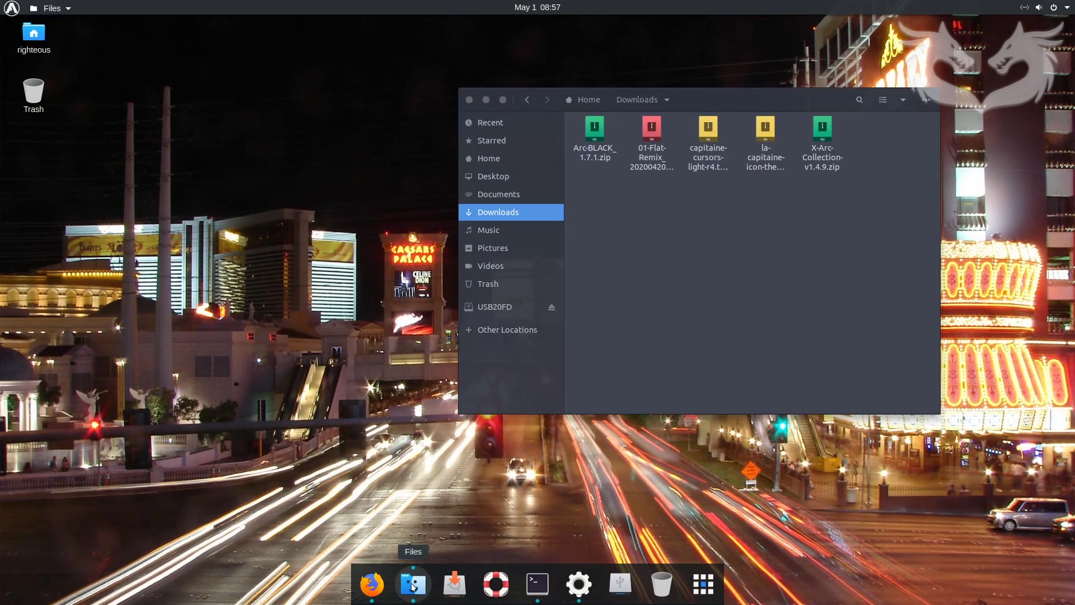
{"action": "left_click", "coordinate": [704, 584]}
{"action": "type", "text": "t"}
{"action": "key", "text": "Return"}
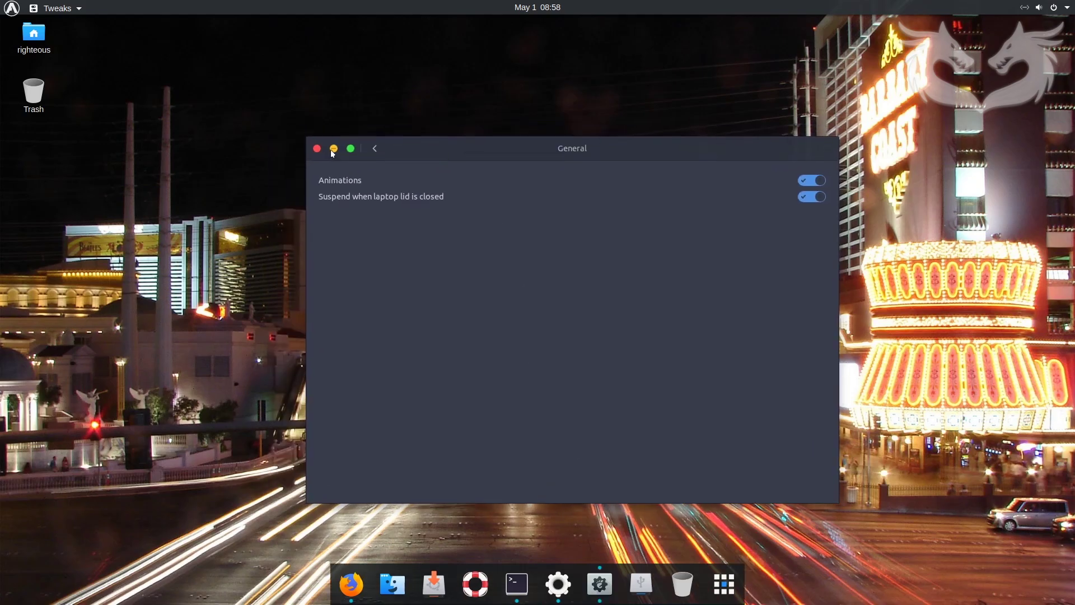
{"action": "left_click", "coordinate": [374, 149]}
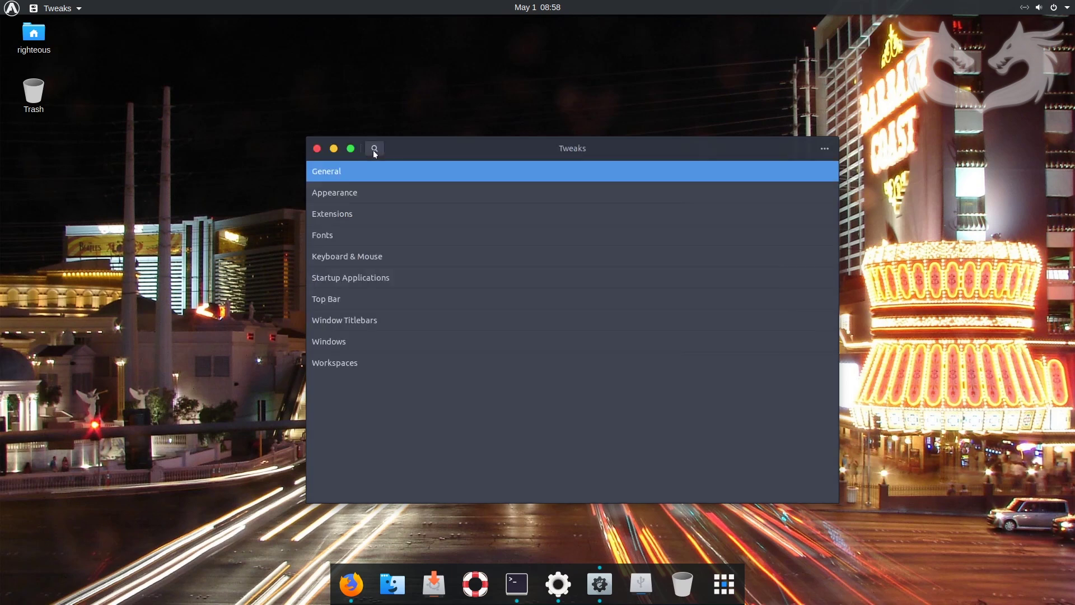
{"action": "left_click", "coordinate": [340, 212]}
{"action": "left_click", "coordinate": [800, 233]}
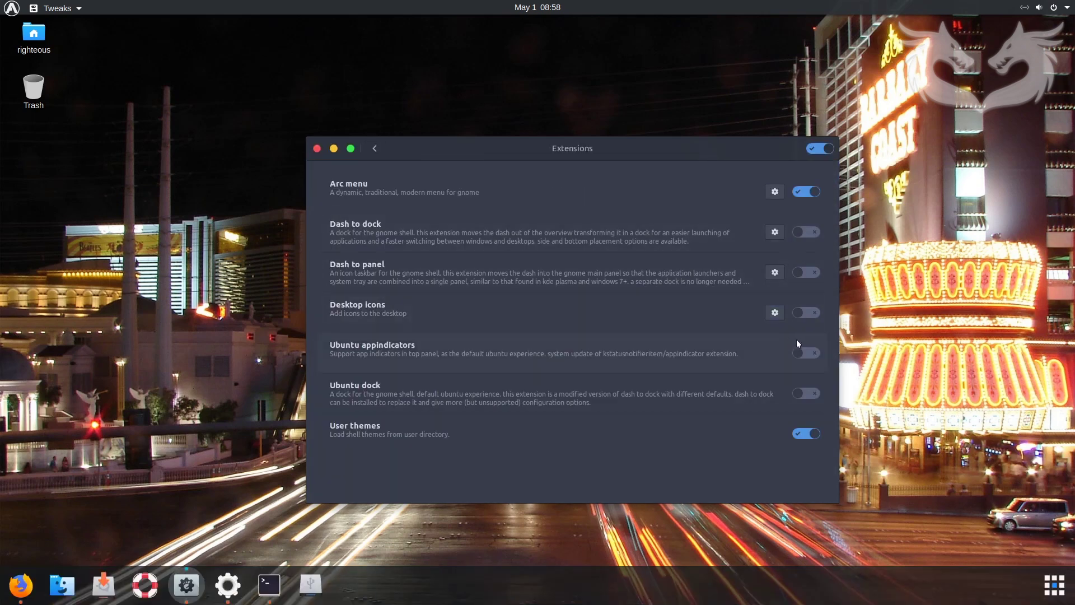
{"action": "left_click", "coordinate": [807, 274]}
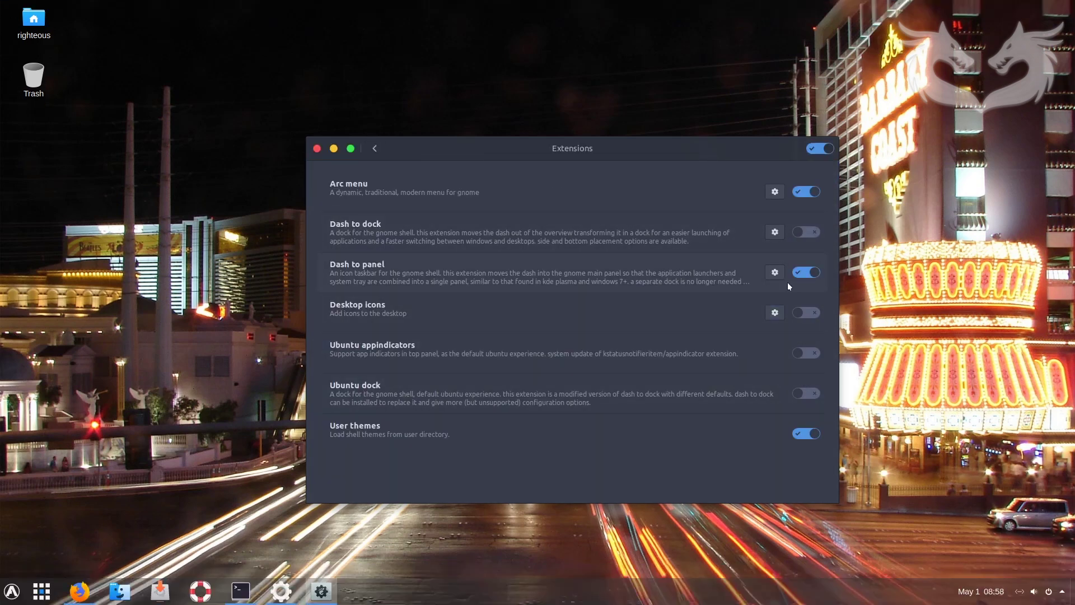
- Change the Arc Menu icon to Start Box in the extension's appearance settings and close those settings
{"action": "left_click", "coordinate": [775, 192]}
{"action": "left_click", "coordinate": [211, 96]}
{"action": "left_click", "coordinate": [162, 96]}
{"action": "left_click", "coordinate": [211, 96]}
{"action": "left_click", "coordinate": [435, 129]}
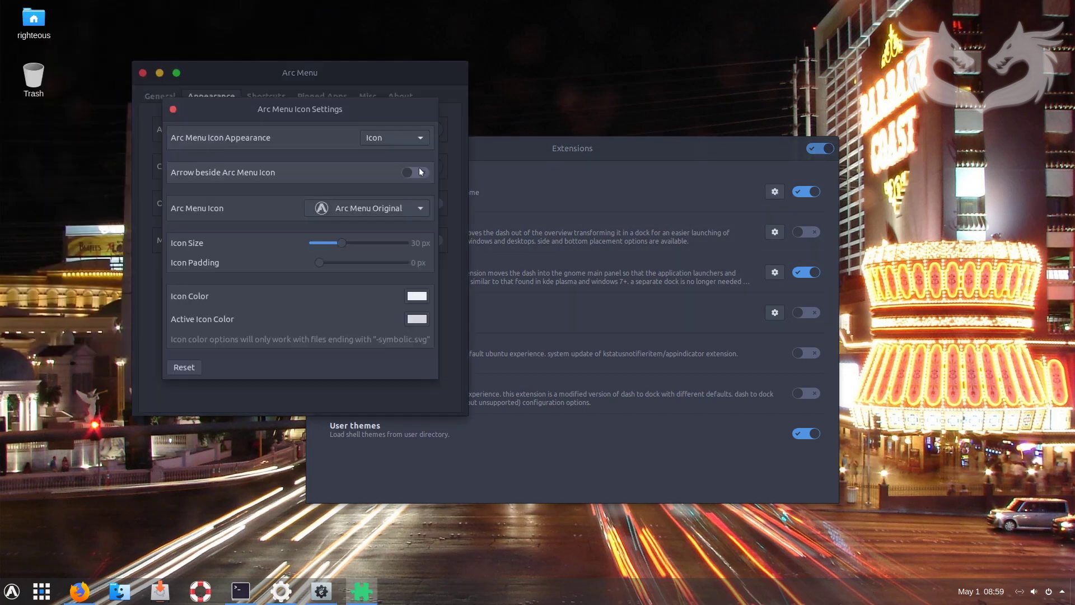
{"action": "left_click", "coordinate": [367, 212]}
{"action": "left_click", "coordinate": [375, 260]}
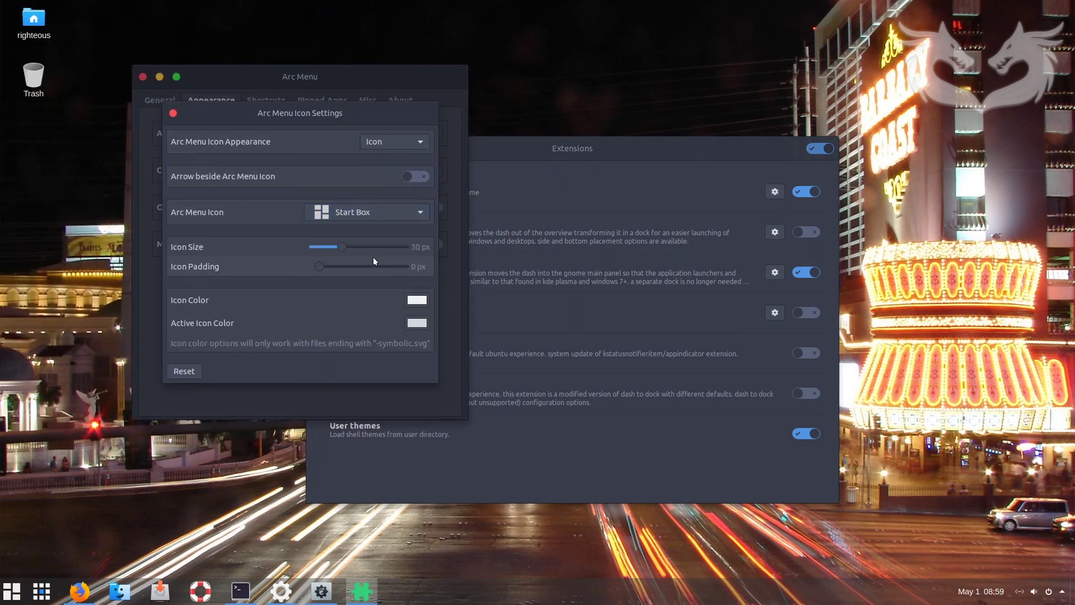
{"action": "left_click", "coordinate": [173, 113]}
{"action": "left_click", "coordinate": [143, 76]}
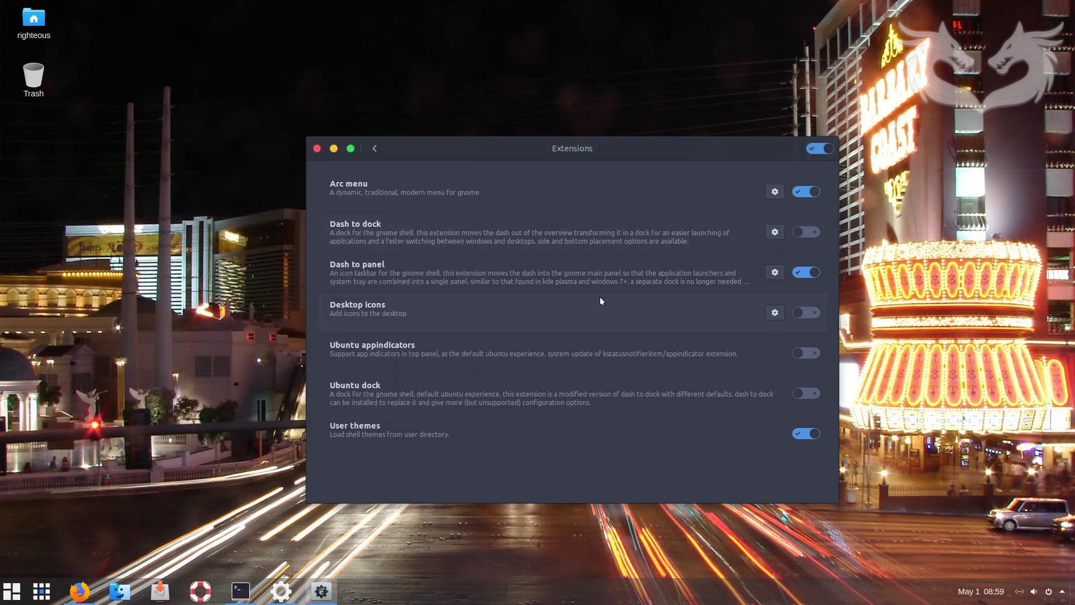
- Set the window titlebar buttons' placement to Right in Tweaks and close Tweaks
{"action": "left_click", "coordinate": [375, 148]}
{"action": "left_click", "coordinate": [326, 339]}
{"action": "left_click", "coordinate": [375, 148]}
{"action": "left_click", "coordinate": [332, 321]}
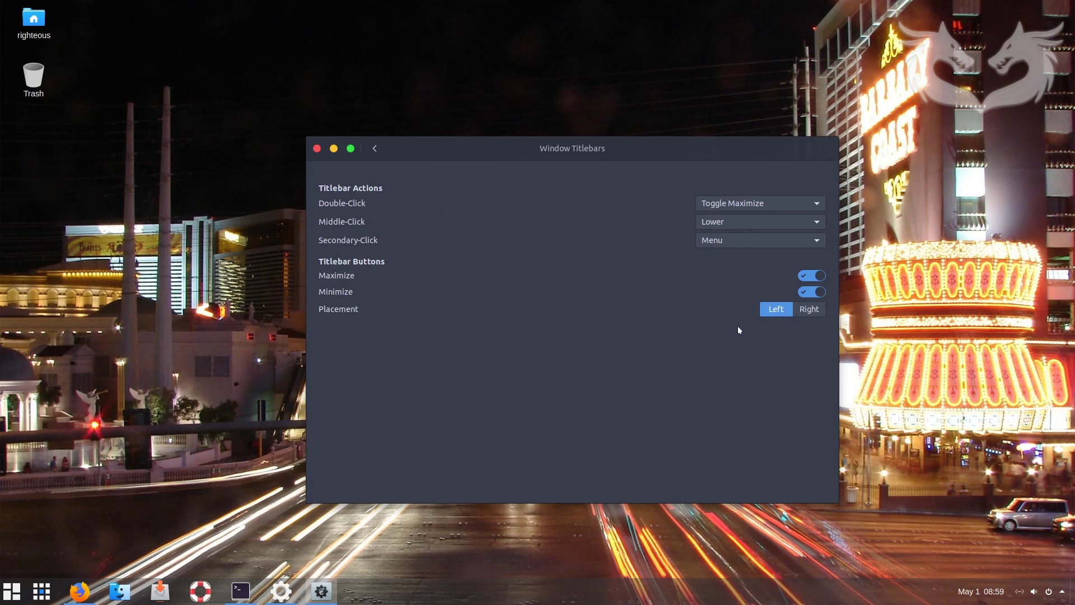
{"action": "left_click", "coordinate": [811, 312]}
{"action": "left_click", "coordinate": [353, 151]}
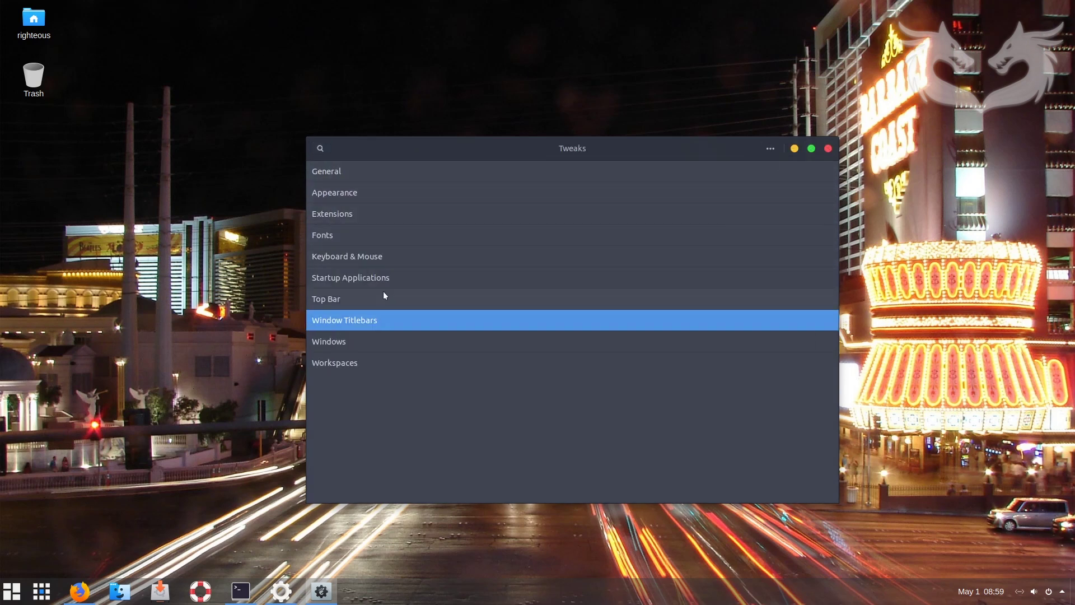
{"action": "left_click", "coordinate": [829, 149]}
- Open the Arc Menu from the panel to check its look and dismiss it
{"action": "left_click", "coordinate": [12, 591]}
{"action": "left_click", "coordinate": [220, 451]}
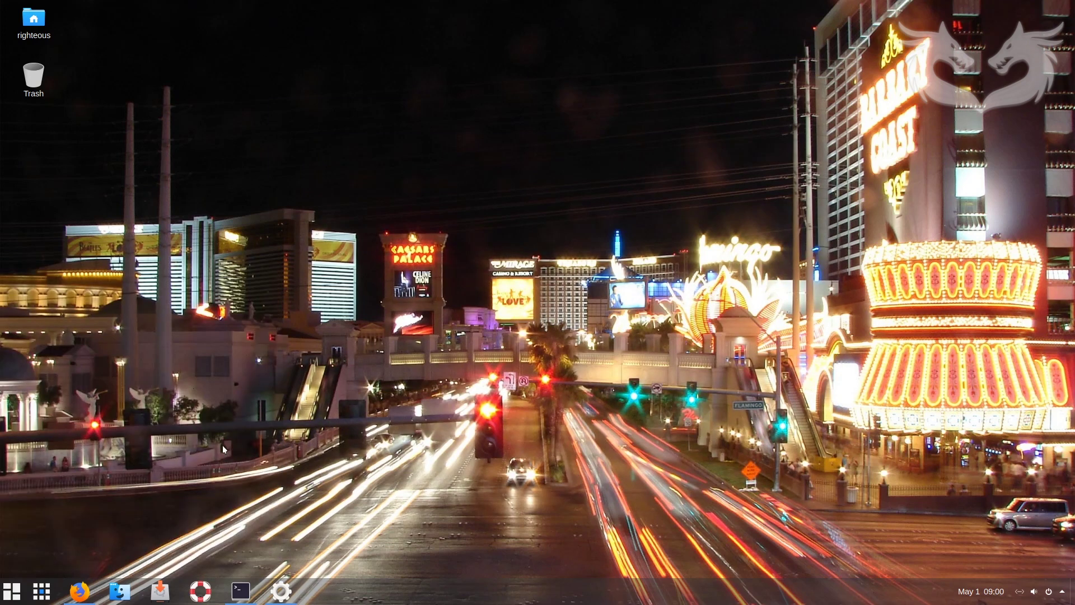
{"action": "key", "text": "alt+F4"}
- Open the desktop background settings, and show the Wallpapers folder from Pictures in a maximized file window with 100% thumbnails
{"action": "right_click", "coordinate": [363, 341]}
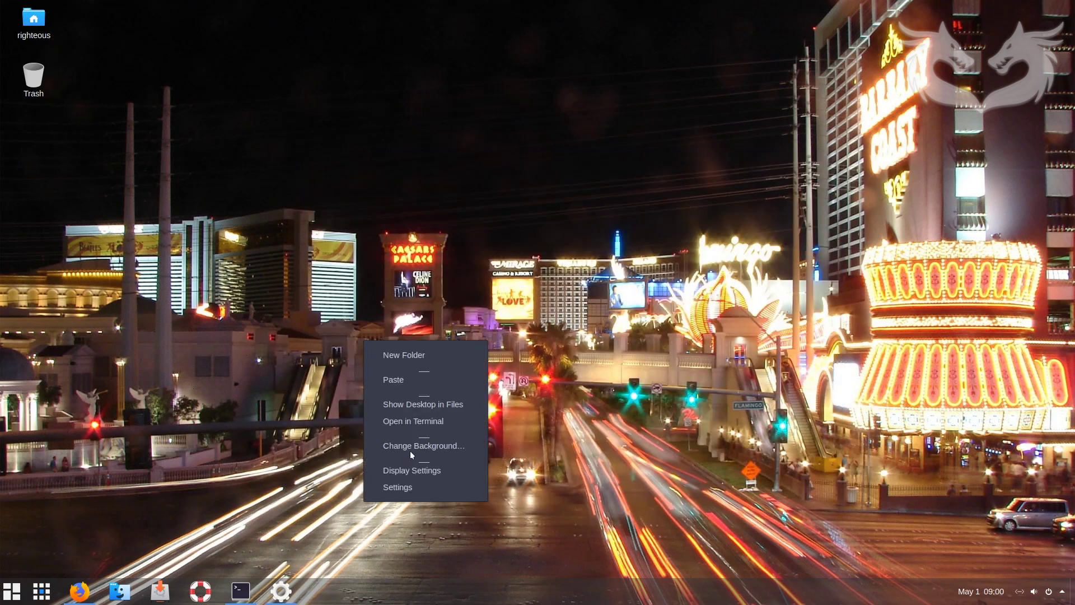
{"action": "left_click", "coordinate": [410, 448]}
{"action": "left_click", "coordinate": [11, 590]}
{"action": "left_click", "coordinate": [207, 367]}
{"action": "double_click", "coordinate": [150, 45]}
{"action": "left_click", "coordinate": [454, 12]}
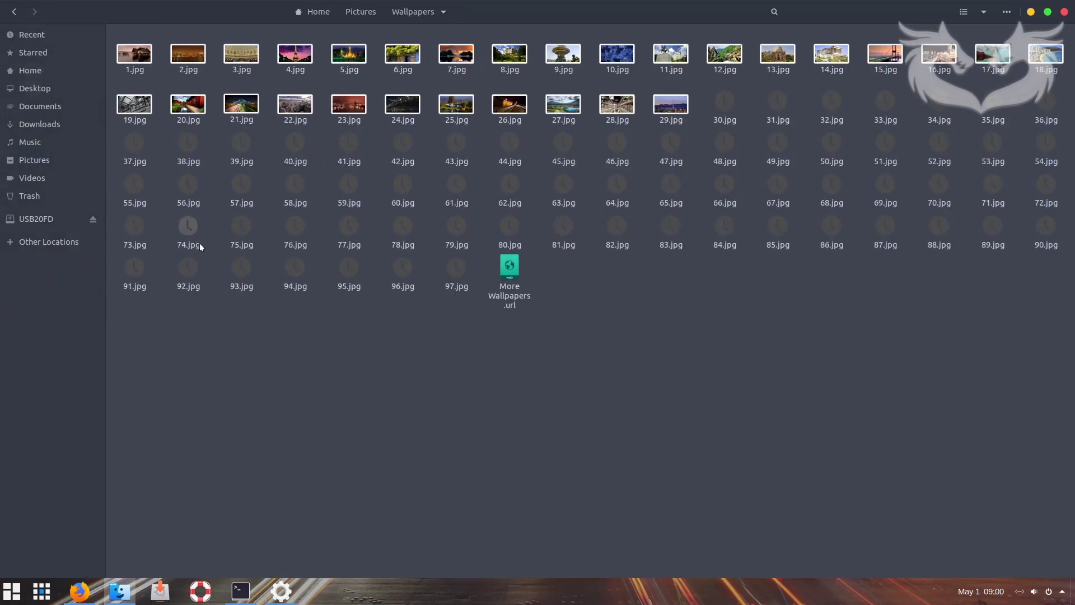
{"action": "left_click", "coordinate": [984, 12]}
{"action": "left_click", "coordinate": [1013, 44]}
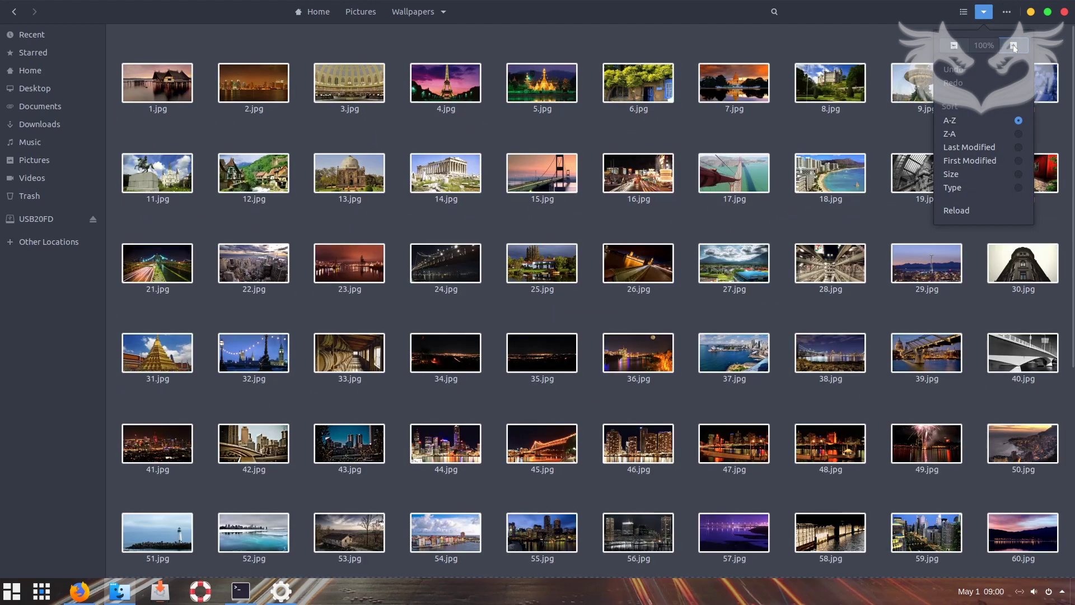
- Browse the wallpaper thumbnails down to the end, select 87.jpg and minimize the file window
{"action": "left_click", "coordinate": [846, 19]}
{"action": "left_click", "coordinate": [165, 270]}
{"action": "scroll", "coordinate": [300, 307], "scroll_direction": "down", "scroll_amount": 10}
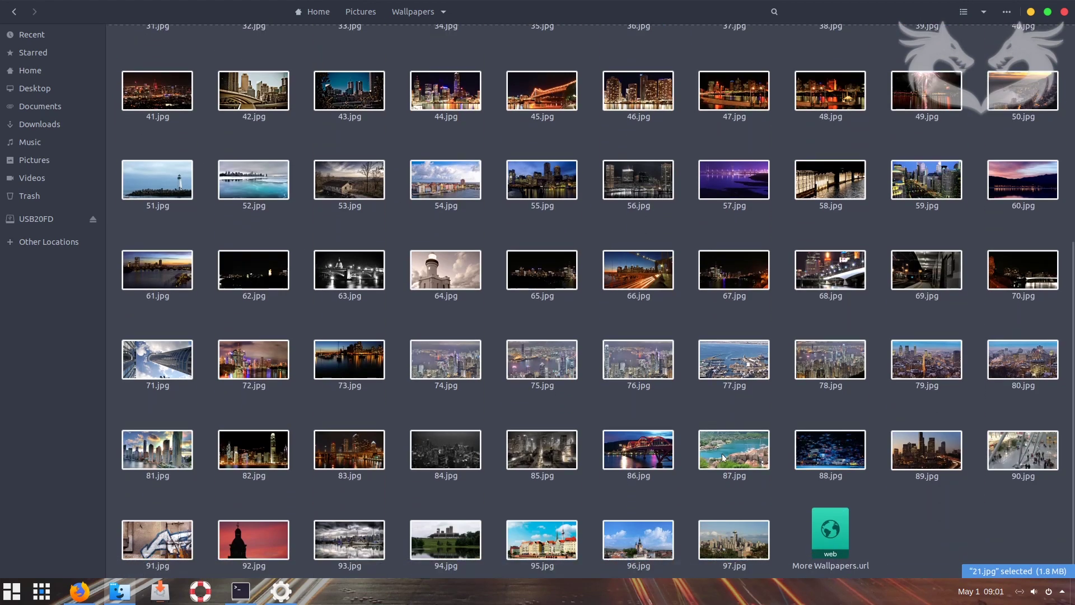
{"action": "left_click", "coordinate": [723, 458]}
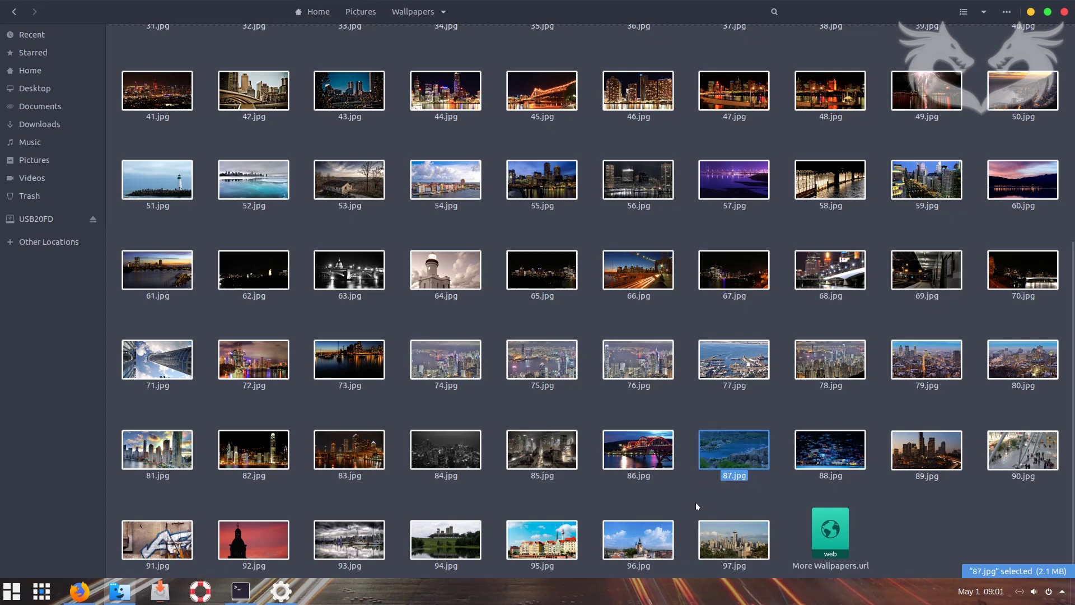
{"action": "left_click", "coordinate": [1031, 12]}
- Add 87.jpg from the Wallpapers folder, apply it as the desktop background and minimize Settings
{"action": "left_click", "coordinate": [712, 89]}
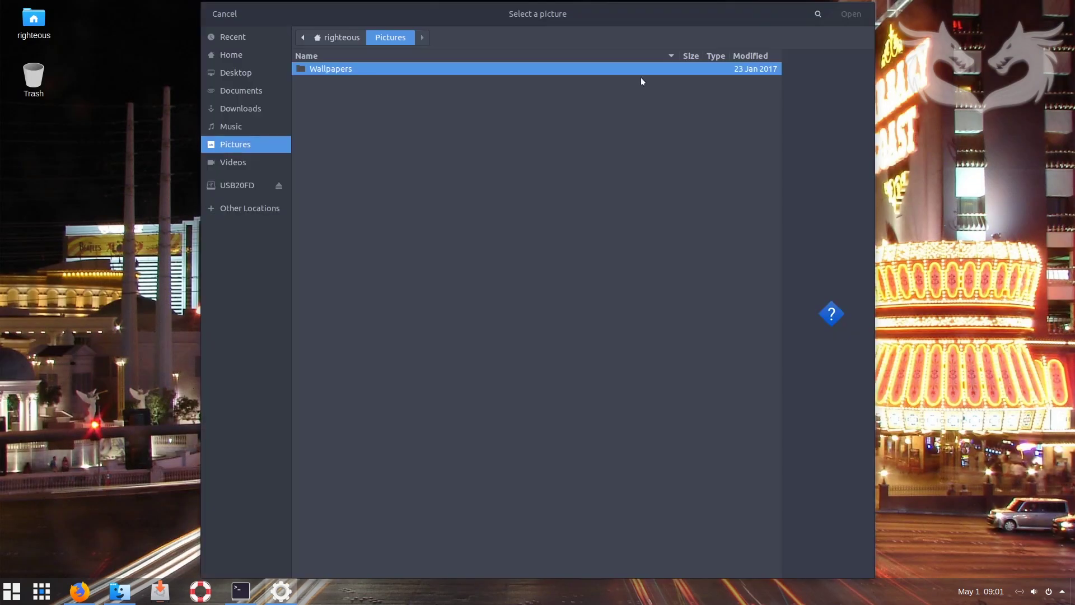
{"action": "double_click", "coordinate": [641, 72]}
{"action": "left_click", "coordinate": [625, 138]}
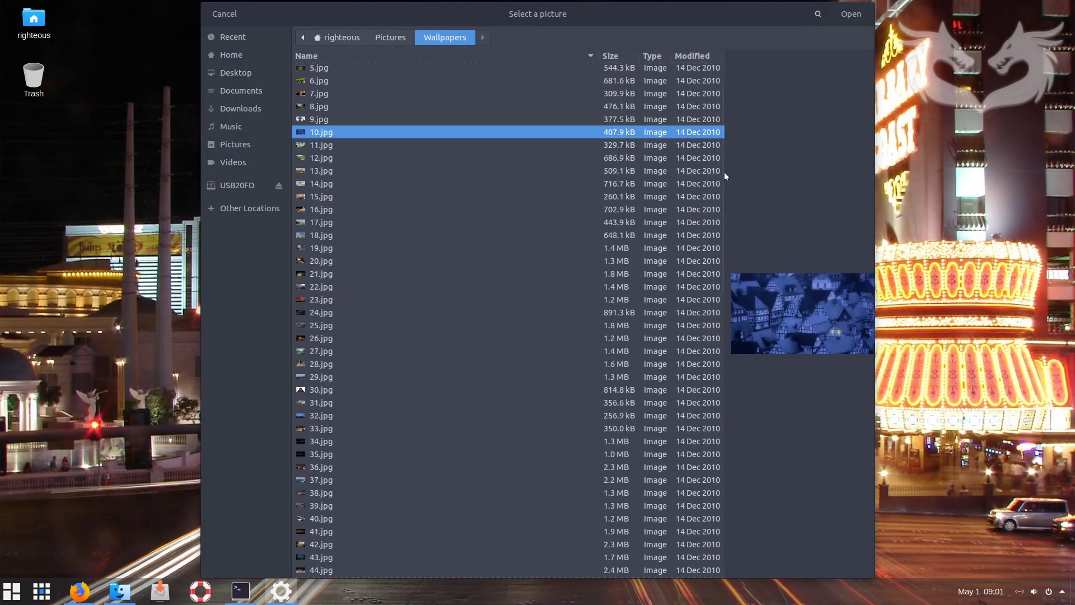
{"action": "left_click_drag", "start_coordinate": [722, 168], "coordinate": [723, 470]}
{"action": "left_click", "coordinate": [321, 446]}
{"action": "double_click", "coordinate": [321, 447]}
{"action": "left_click", "coordinate": [443, 253]}
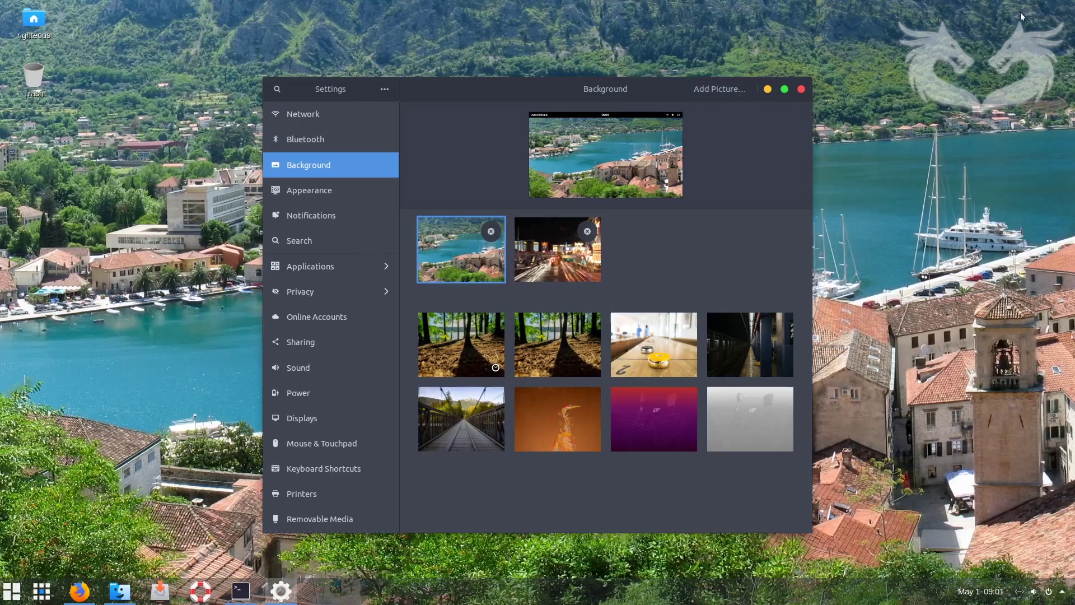
{"action": "left_click", "coordinate": [768, 89]}
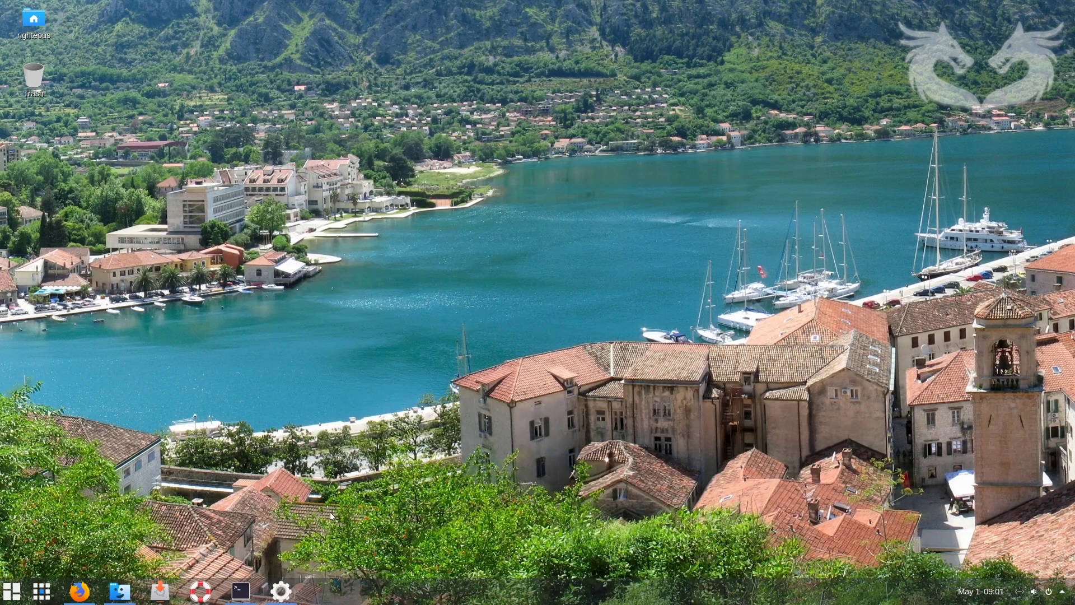